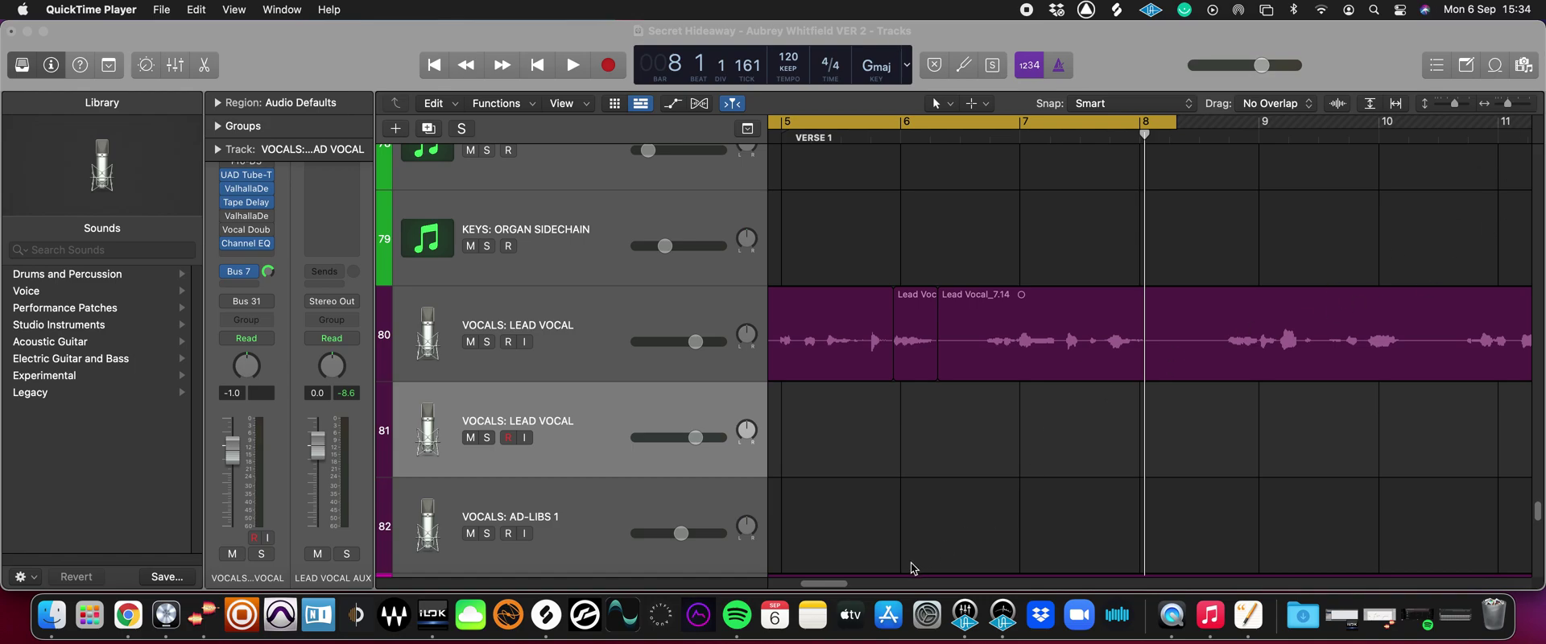
# Step: Select track 80 (VOCALS: LEAD VOCAL) with its regions and solo it
pyautogui.moveTo(824, 586); pyautogui.dragTo(811, 589)
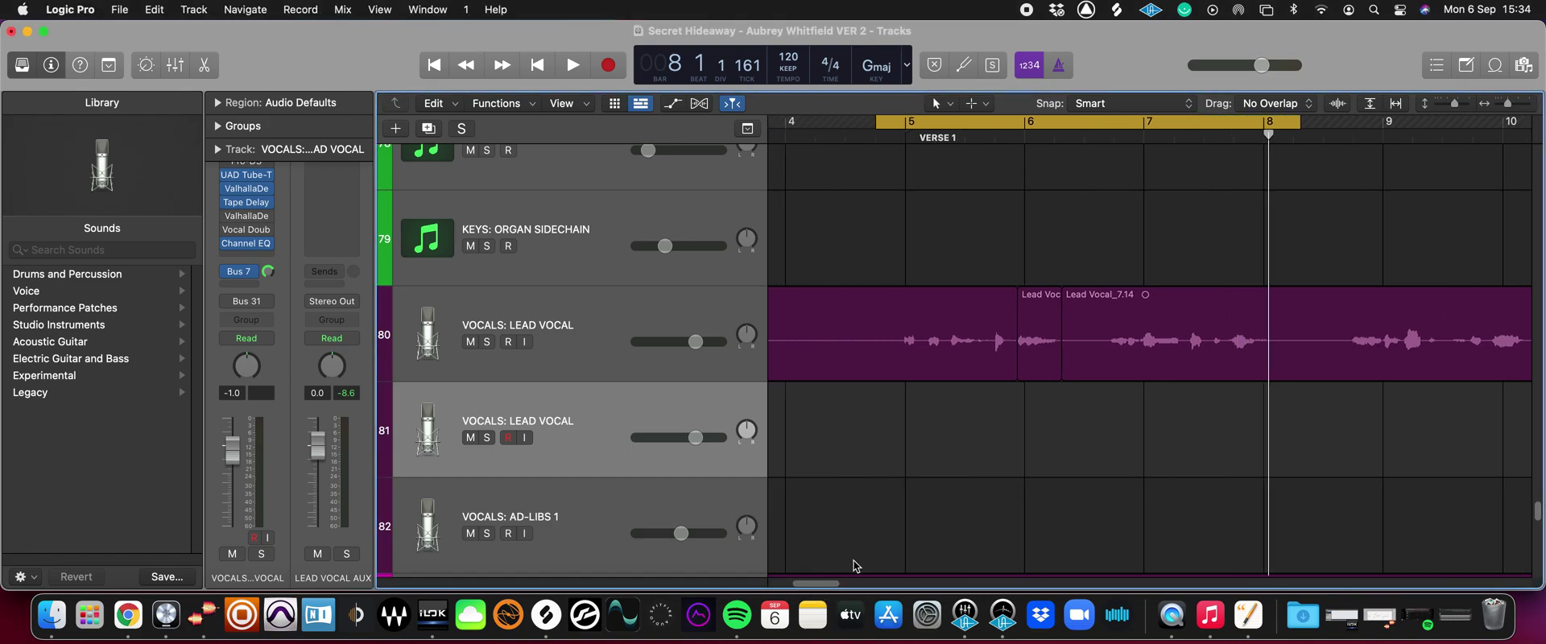
pyautogui.click(570, 335)
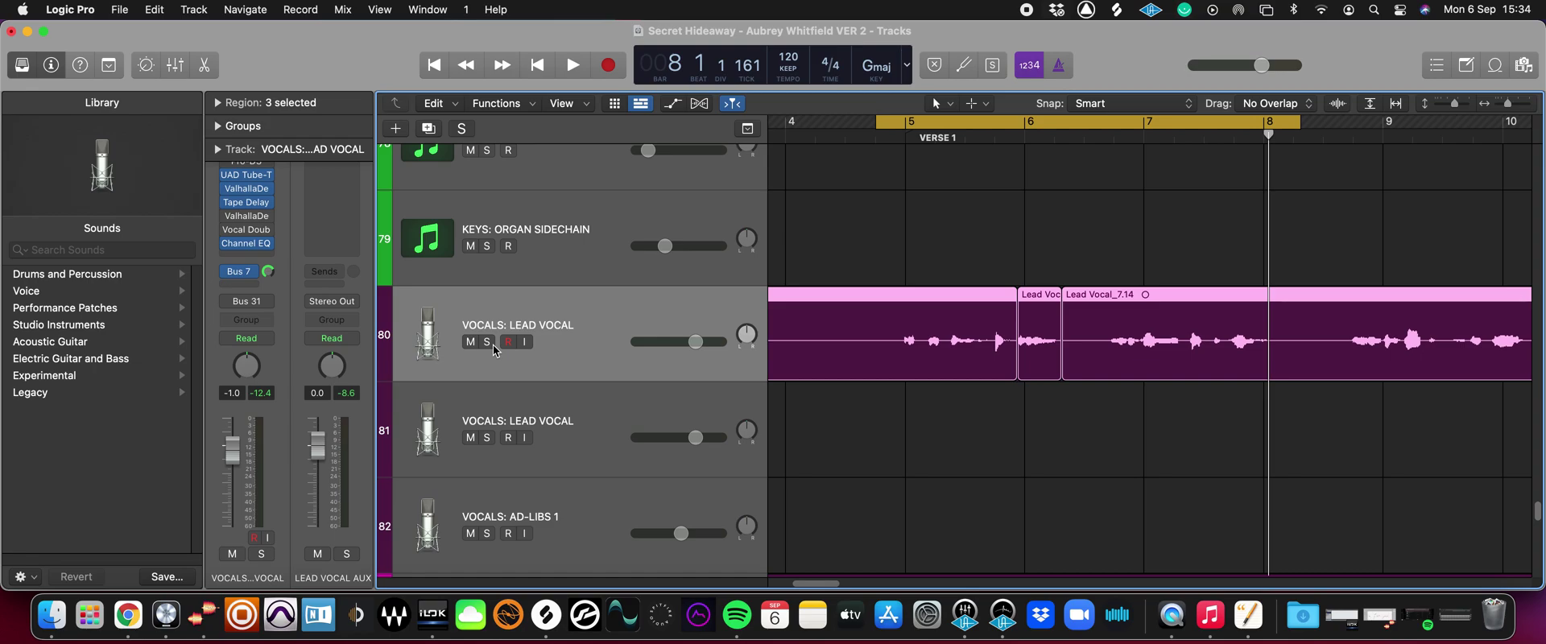
pyautogui.click(488, 342)
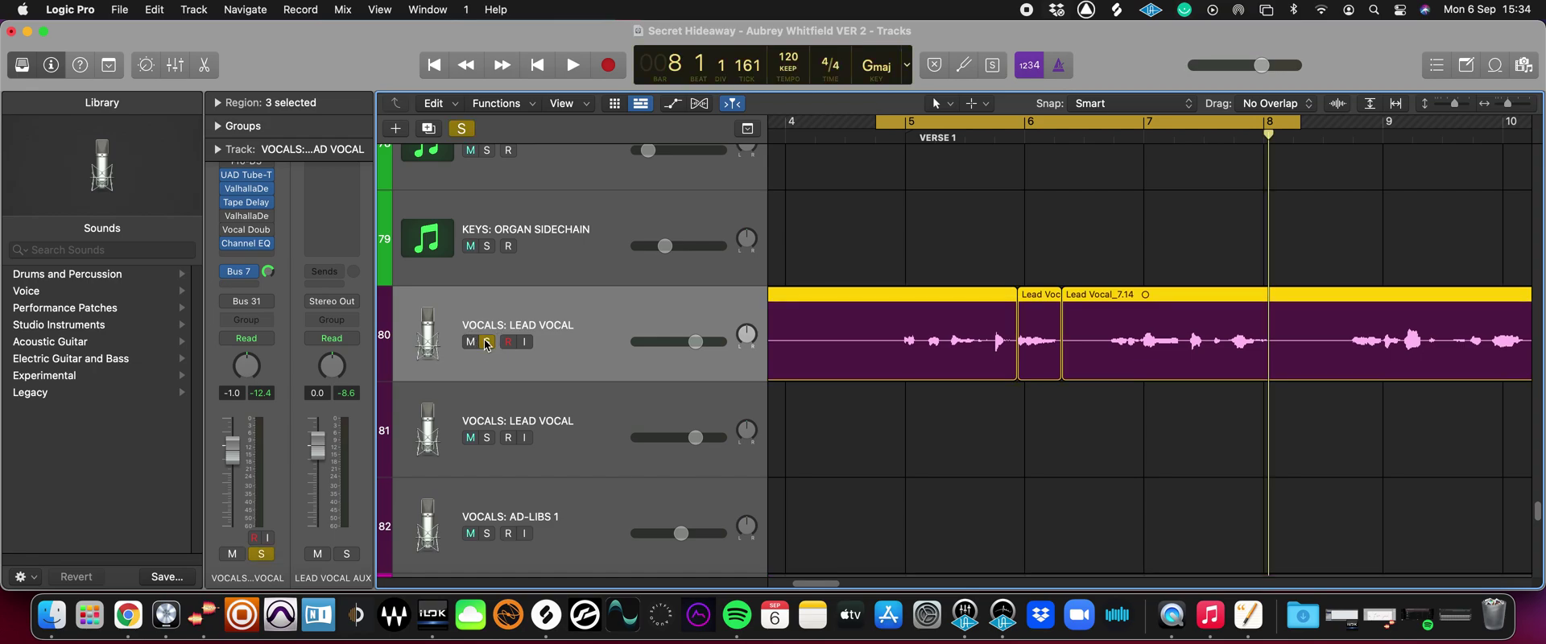
# Step: Audition the soloed lead vocal and tighten the loop range to the phrase near bar 6
pyautogui.press('space')
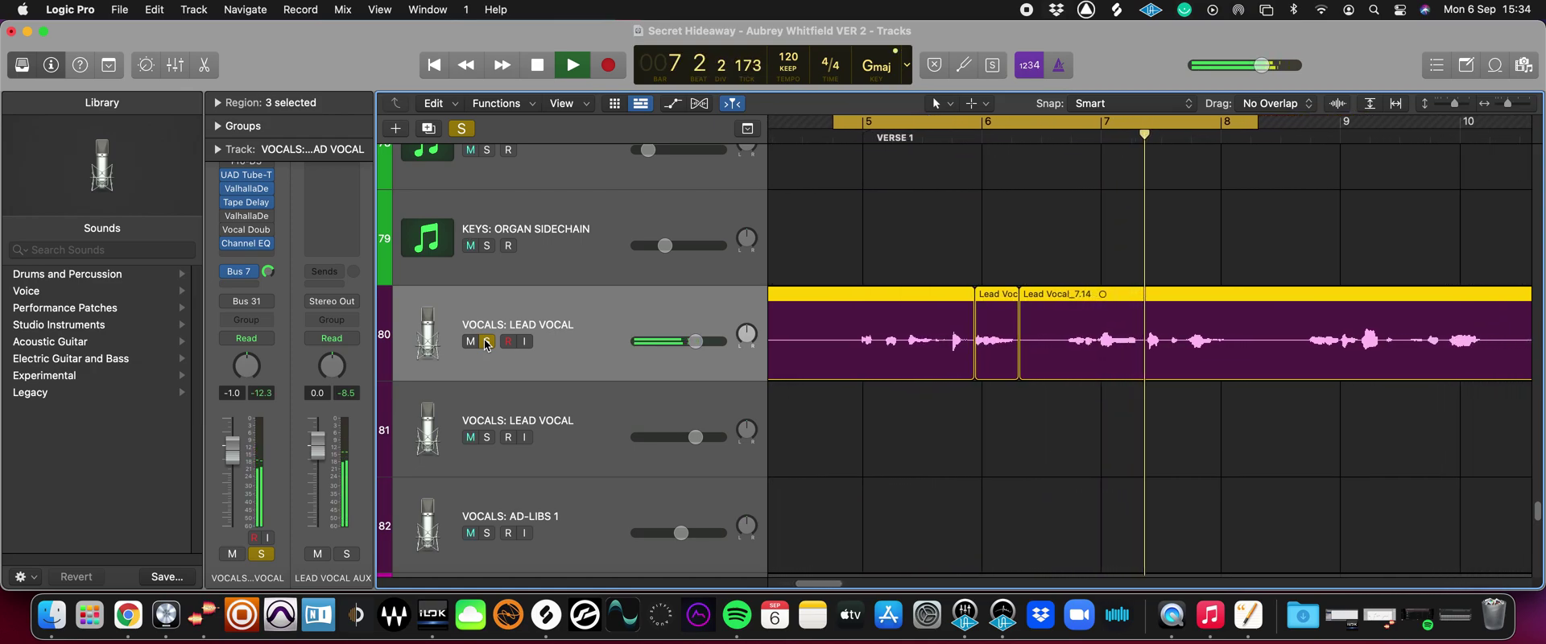
pyautogui.press('space')
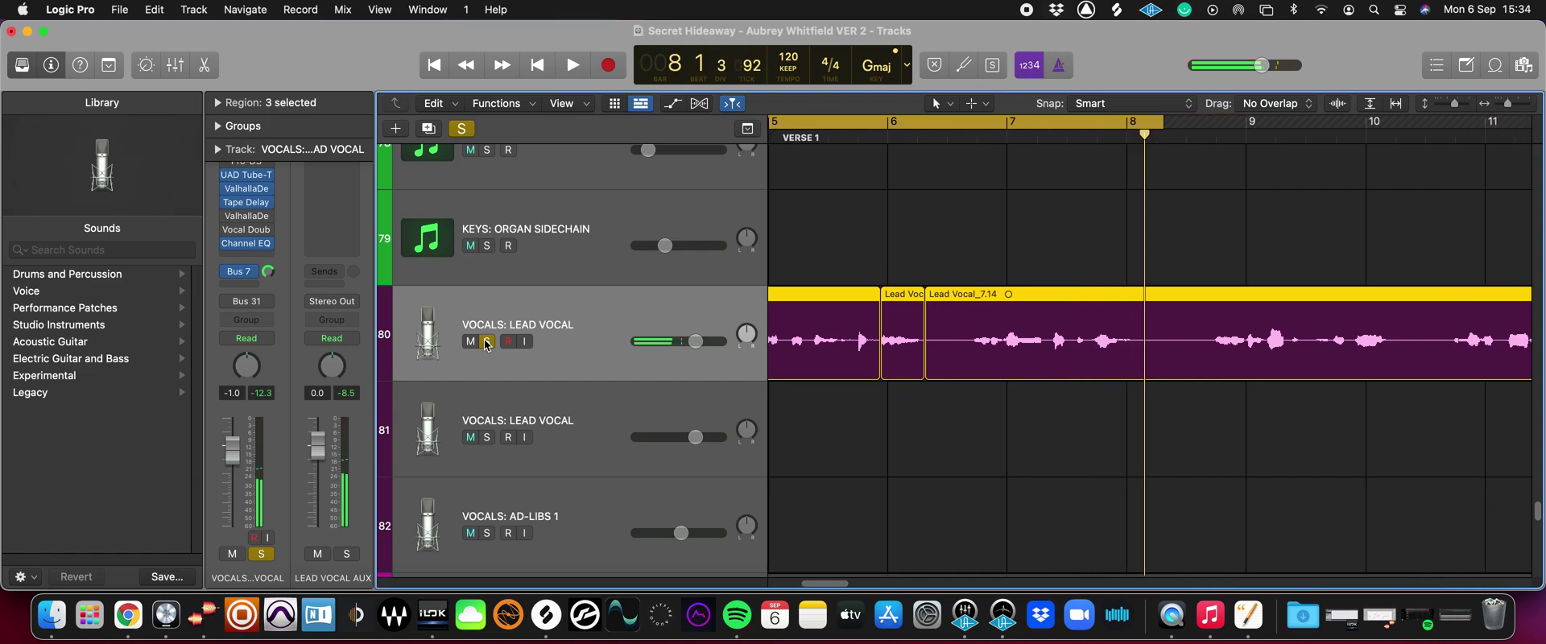
pyautogui.click(908, 123)
pyautogui.click(904, 133)
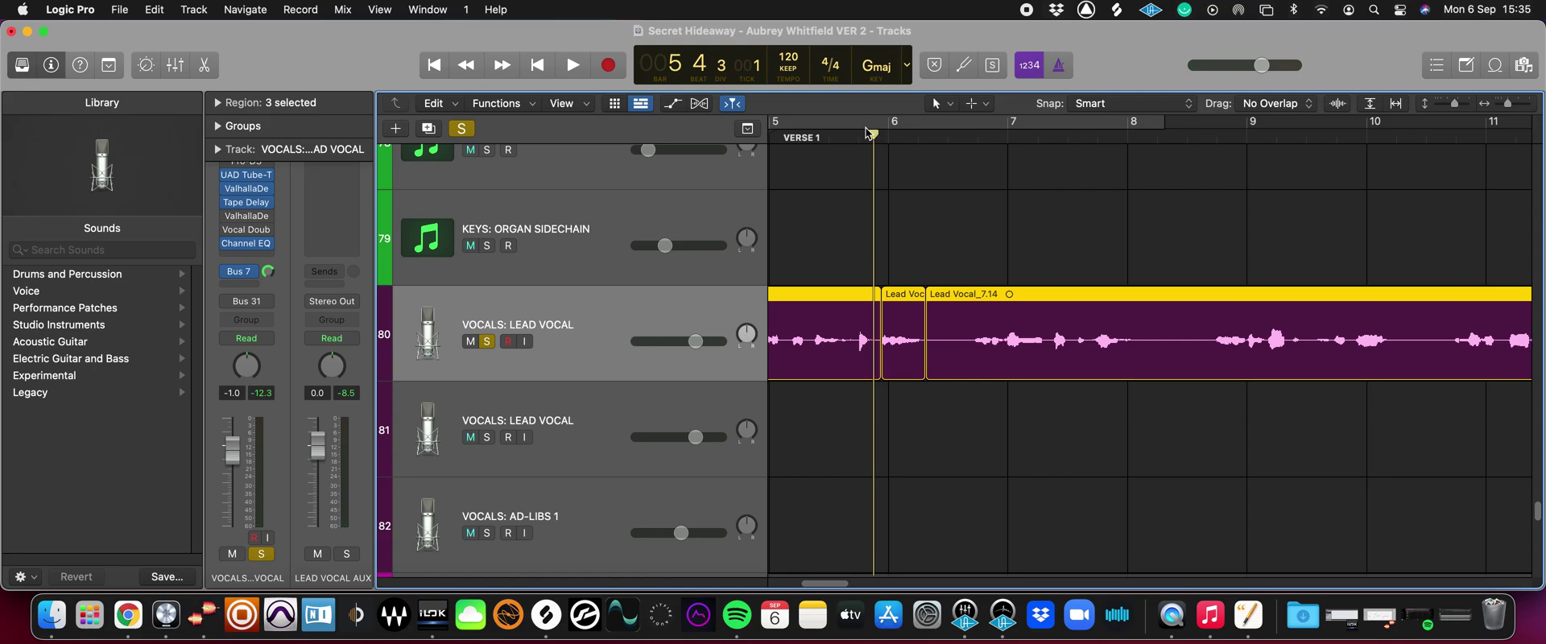
pyautogui.moveTo(874, 122); pyautogui.dragTo(947, 122)
pyautogui.press('space')
pyautogui.press('super+Right')
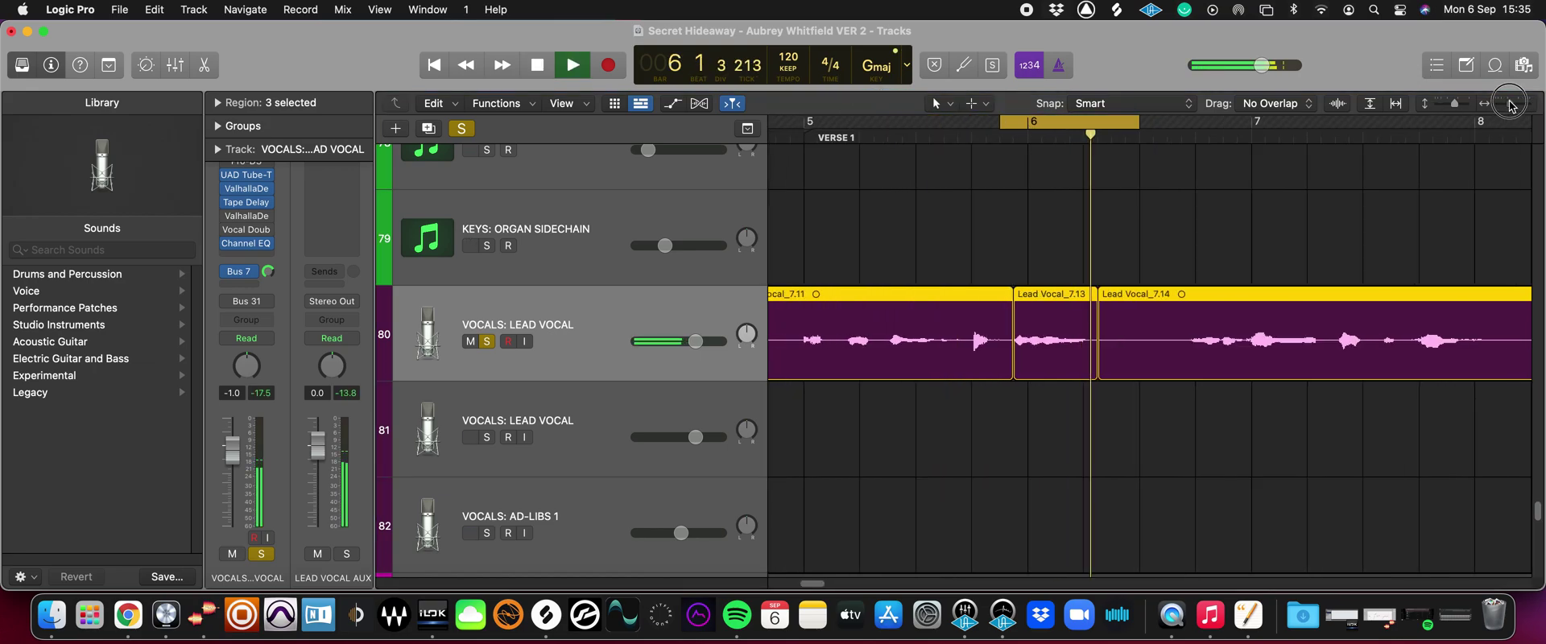
pyautogui.press('space')
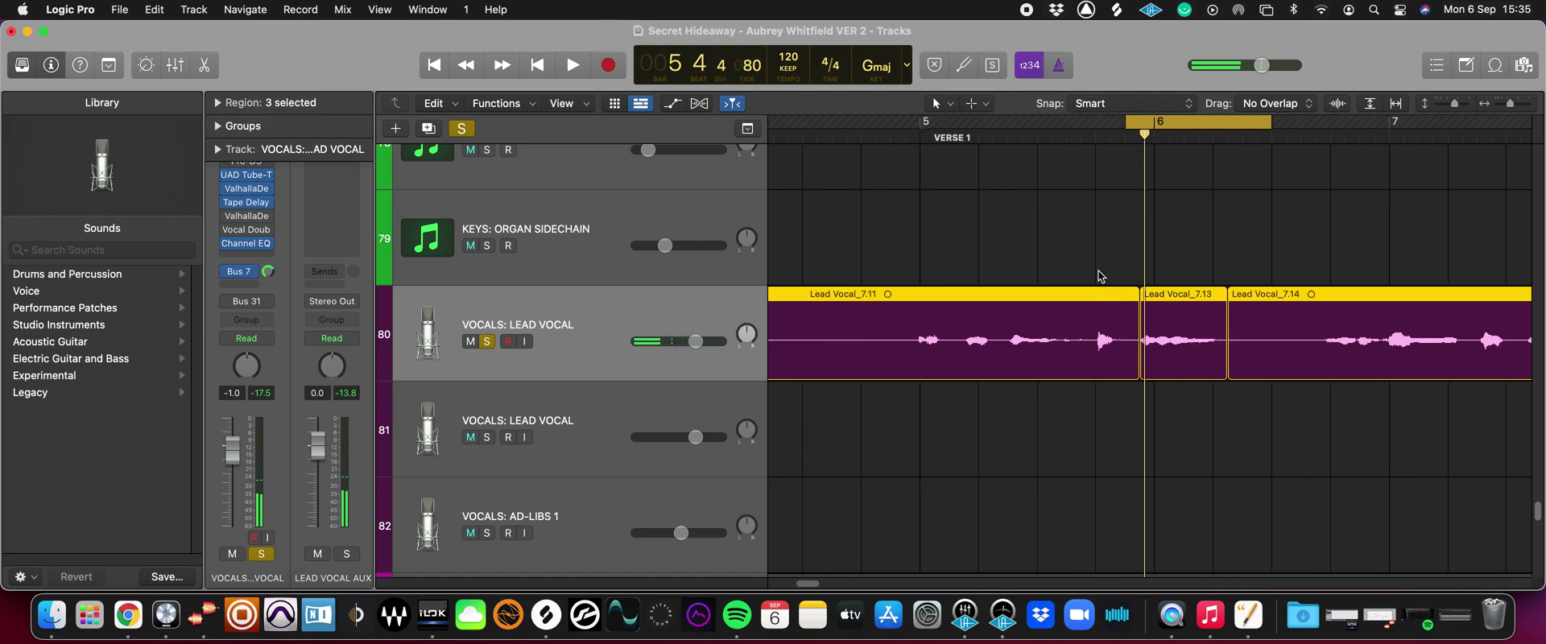
# Step: Turn looping off, play the phrase from bar 5 beat 4, and select region Lead Vocal_7.13
pyautogui.click(1170, 125)
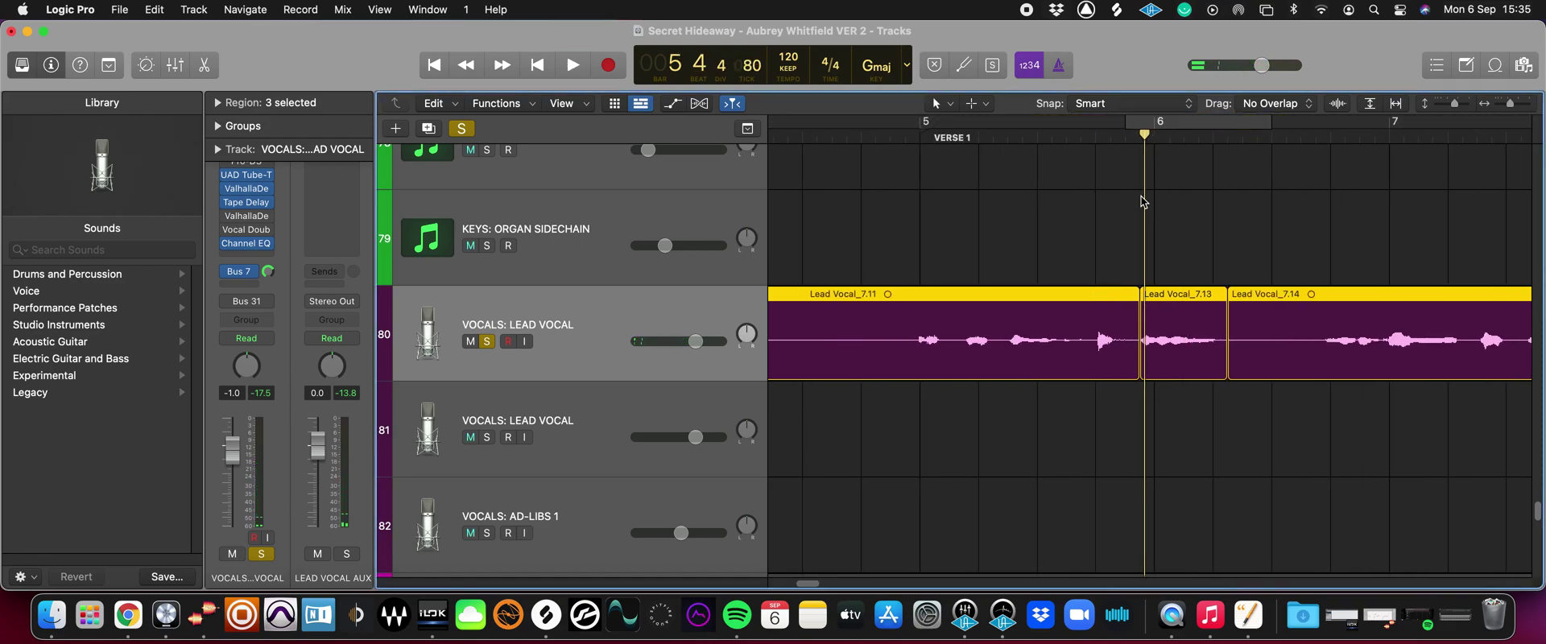
pyautogui.click(1123, 257)
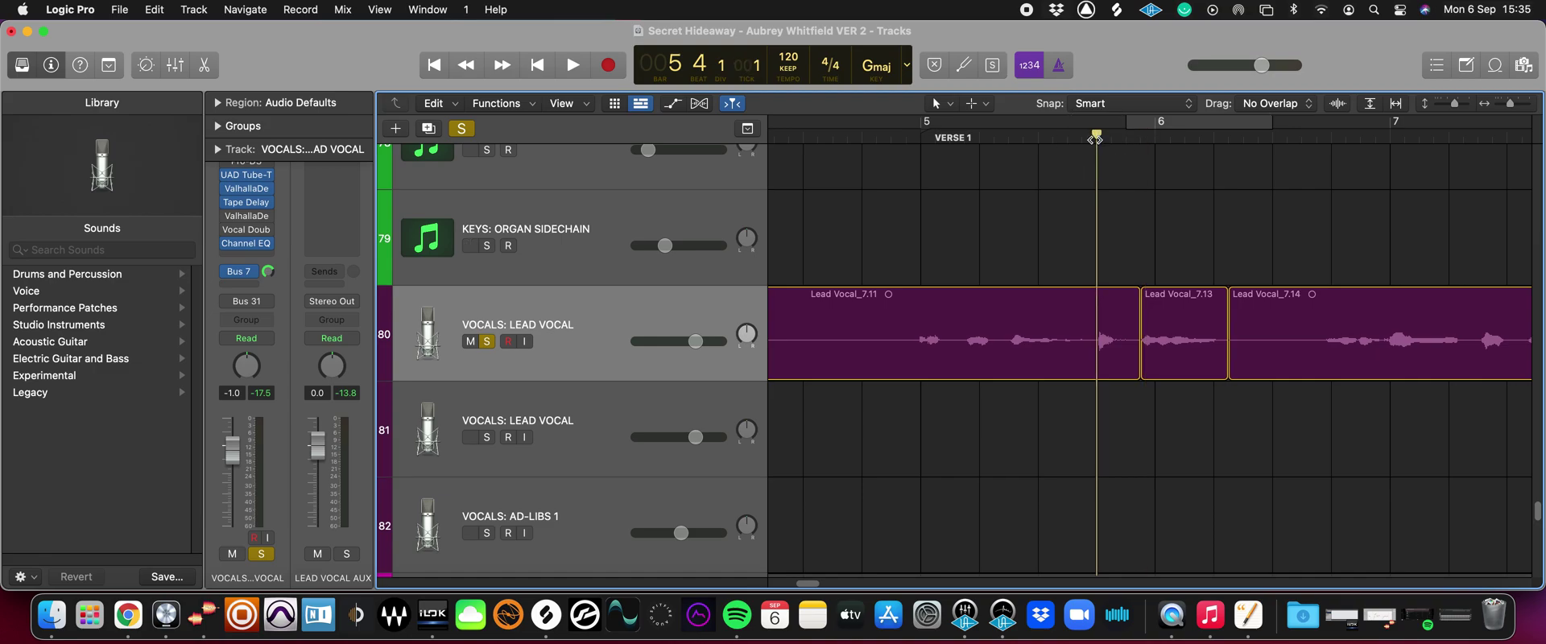
pyautogui.click(1097, 141)
pyautogui.press('space')
pyautogui.press('space')
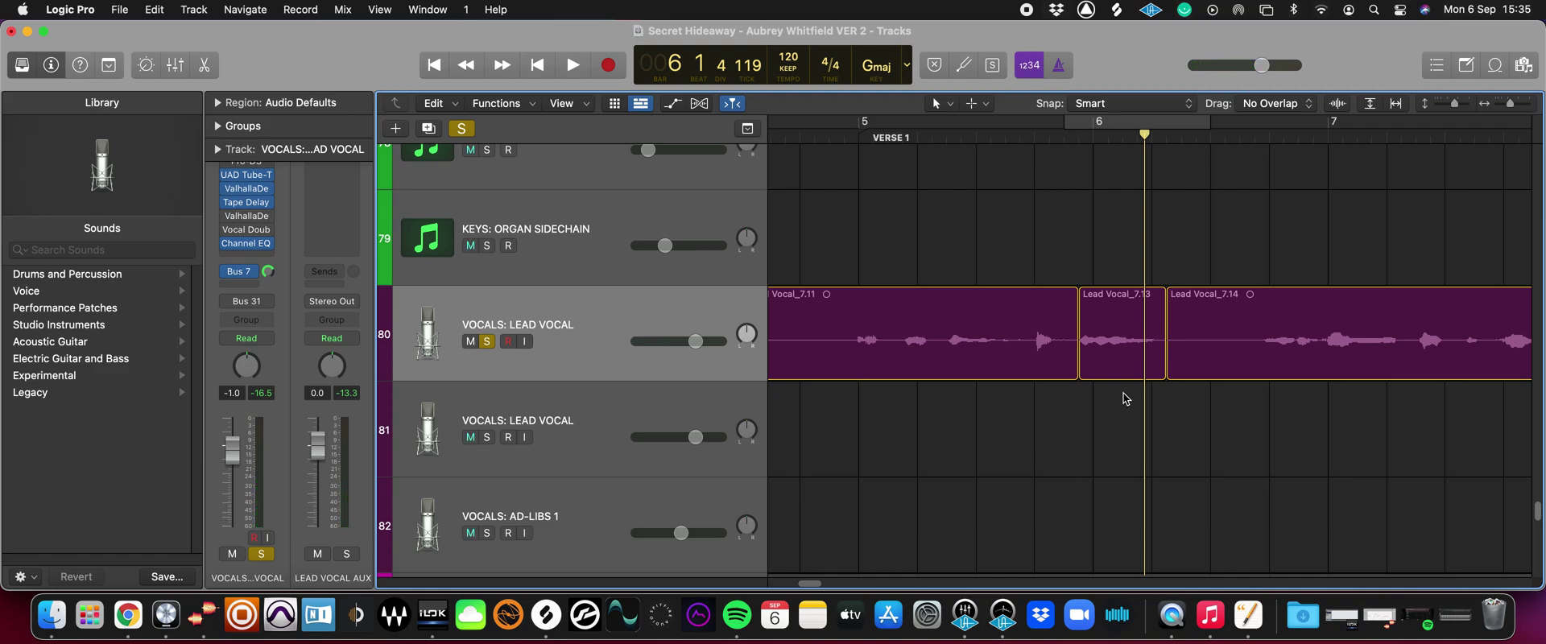
pyautogui.click(1119, 351)
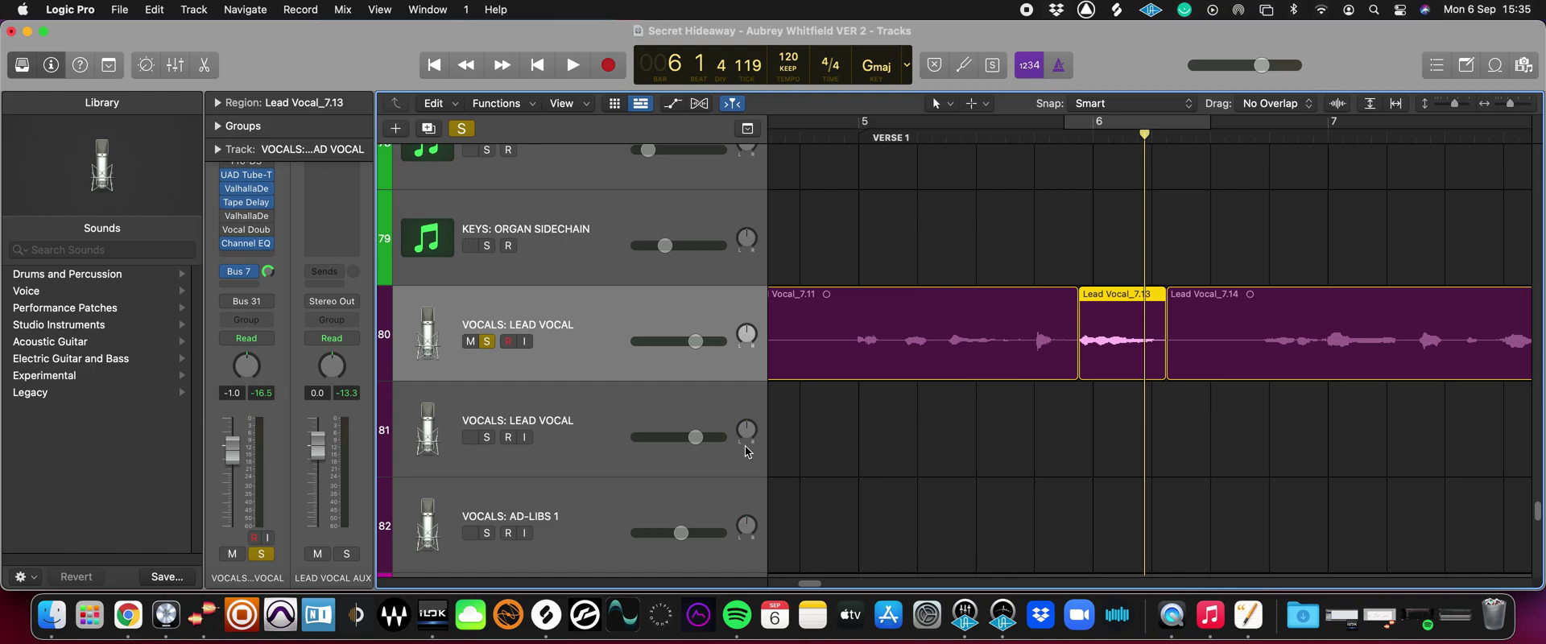
# Step: Copy Lead Vocal_7.13 onto track 81, mute track 80, solo track 81, and loop-play the copy
pyautogui.click(609, 410)
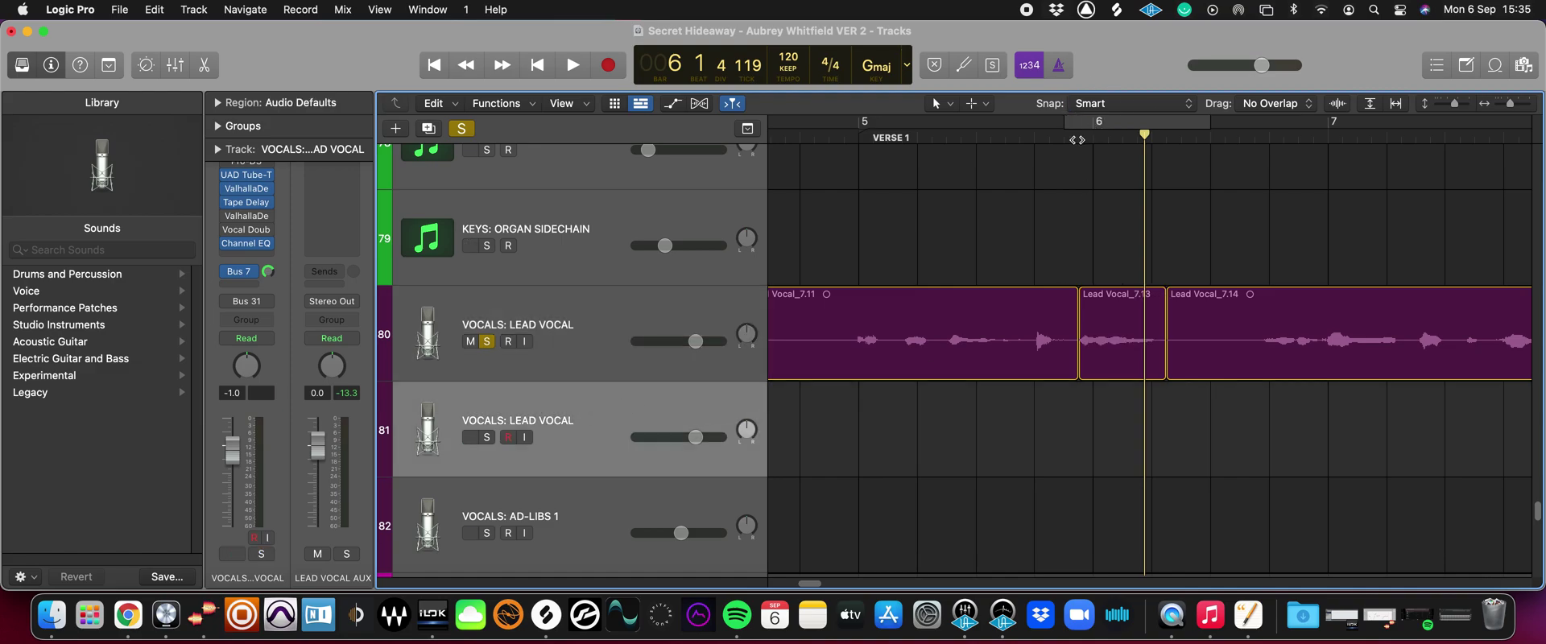
pyautogui.press('r')
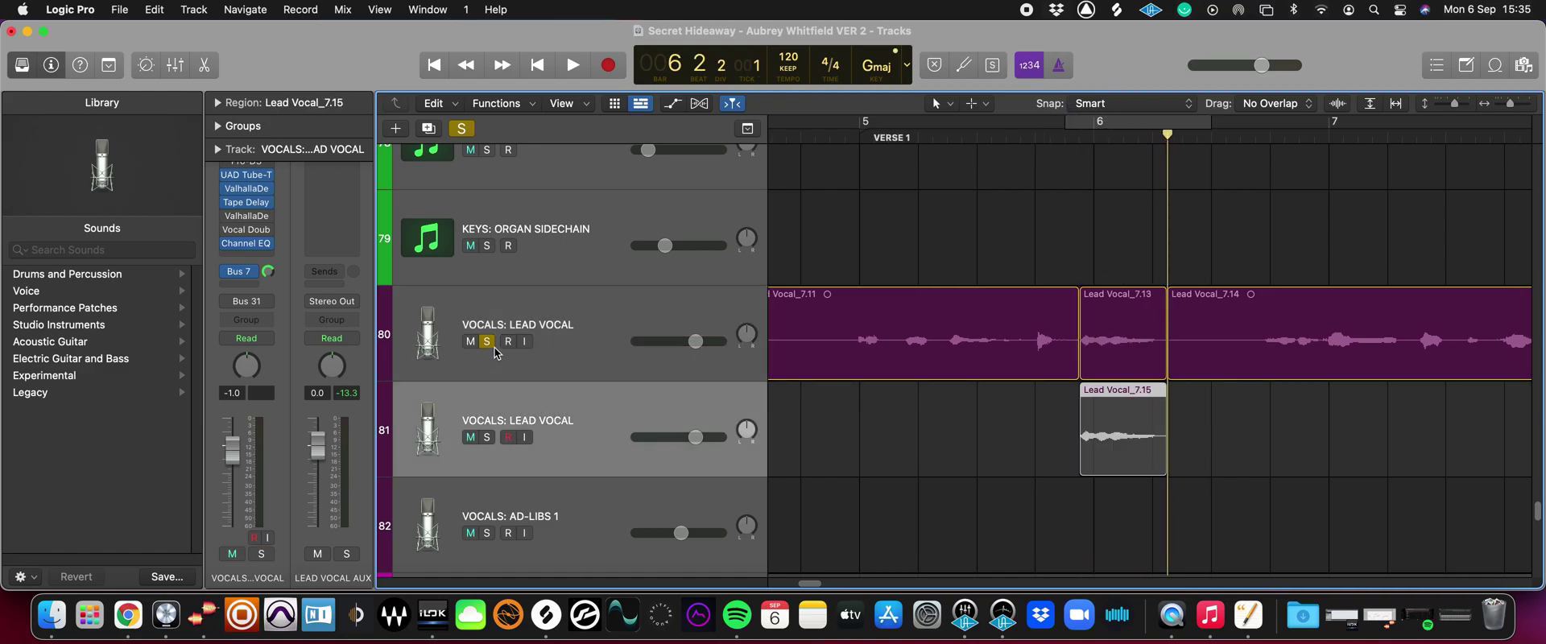
pyautogui.click(486, 341)
pyautogui.click(470, 342)
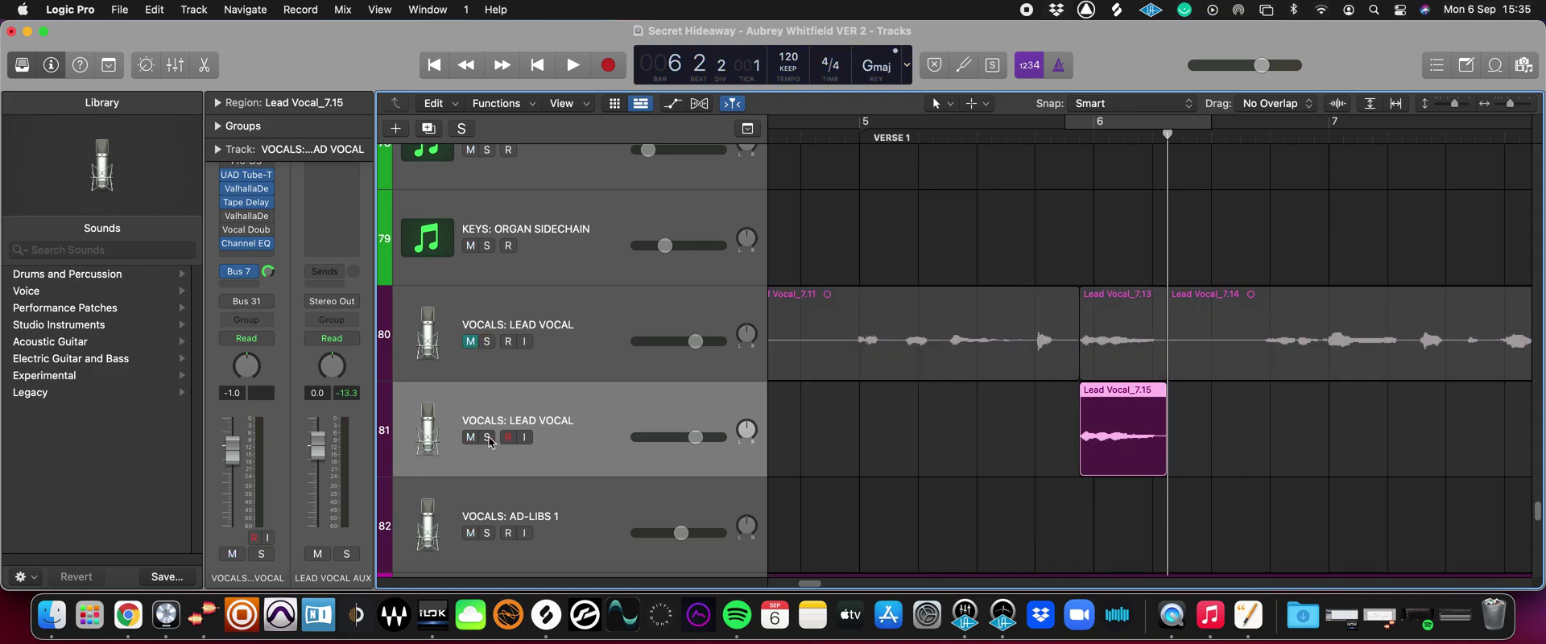
pyautogui.click(487, 437)
pyautogui.click(1178, 123)
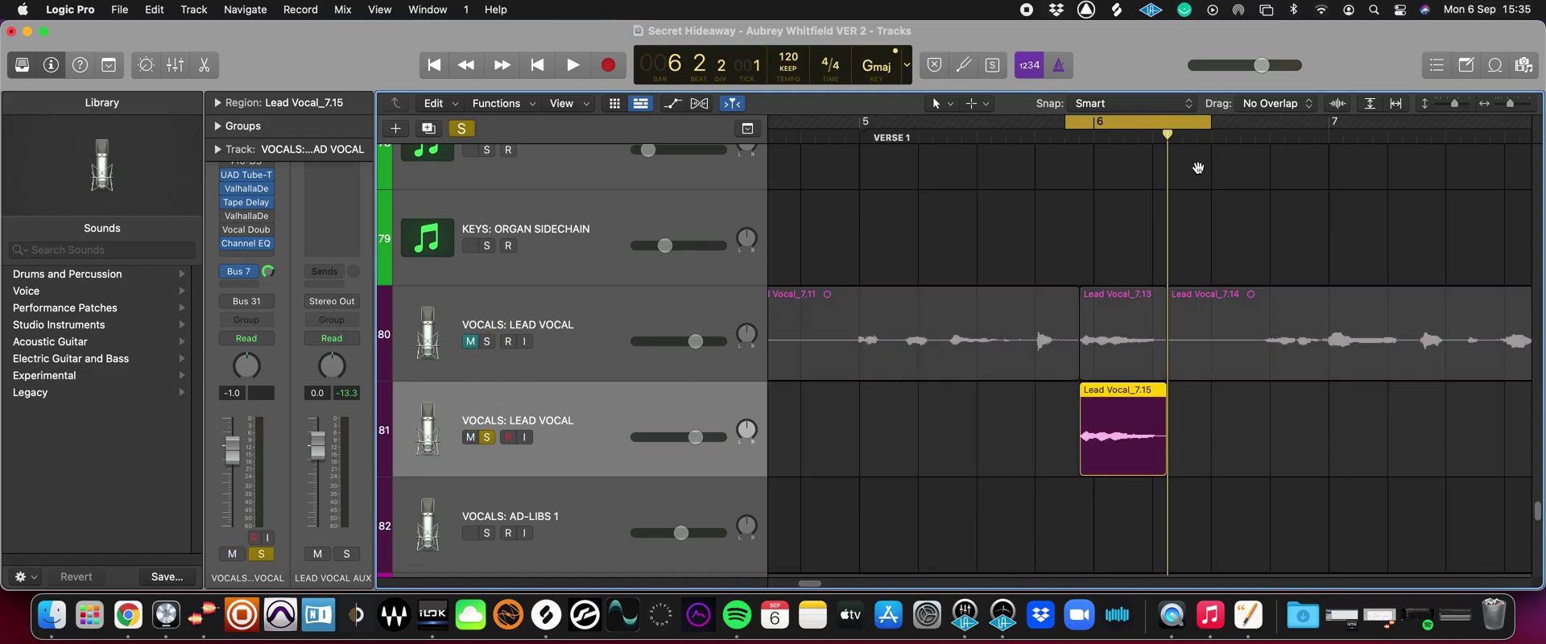
pyautogui.press('space')
pyautogui.press('space')
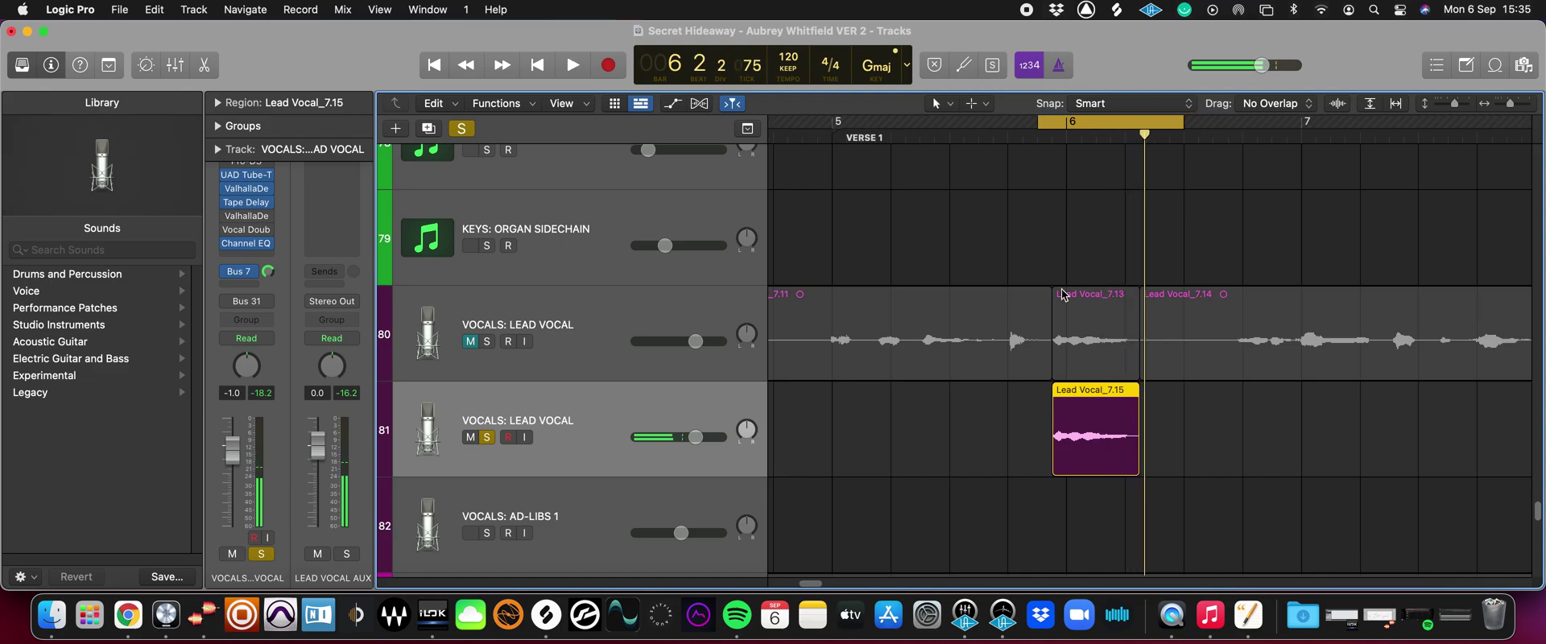
# Step: Add a fade-in at the start and a fade-out at the end of Lead Vocal_7.15
pyautogui.press('t')
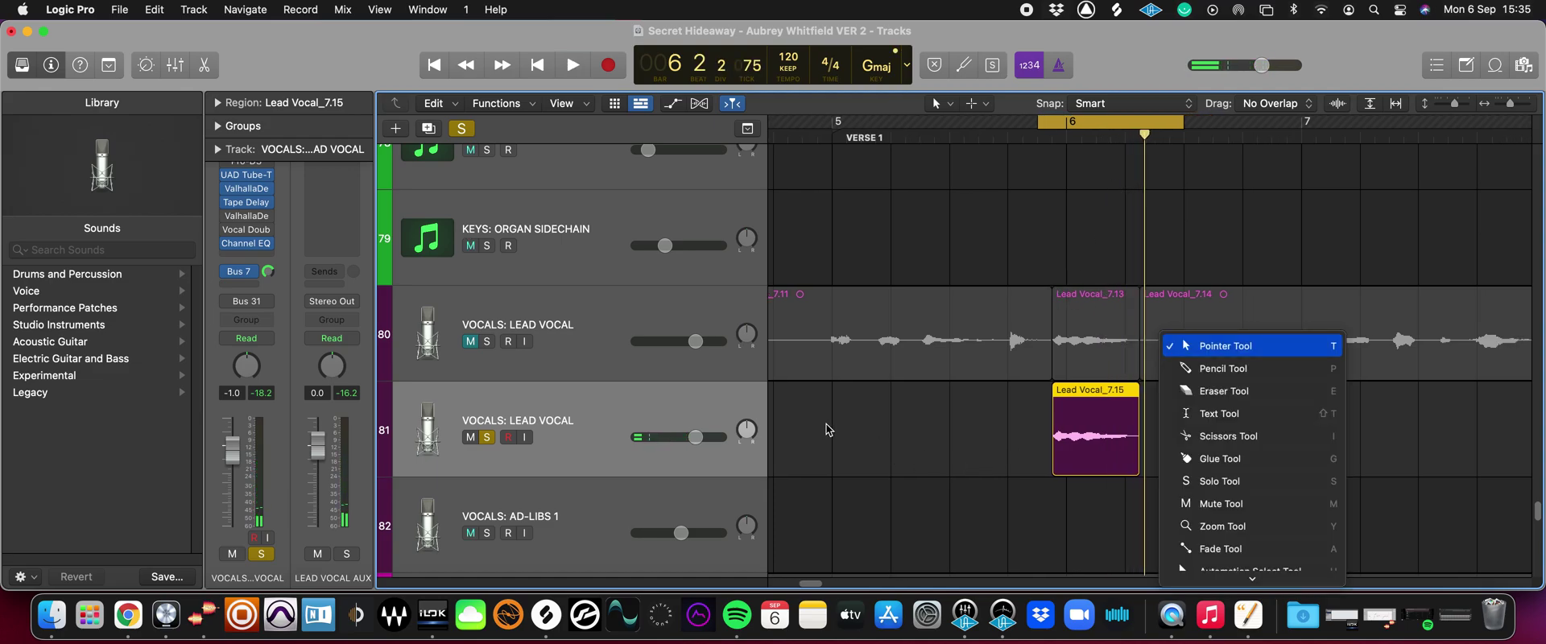
pyautogui.press('a')
pyautogui.moveTo(1052, 401); pyautogui.dragTo(1060, 403)
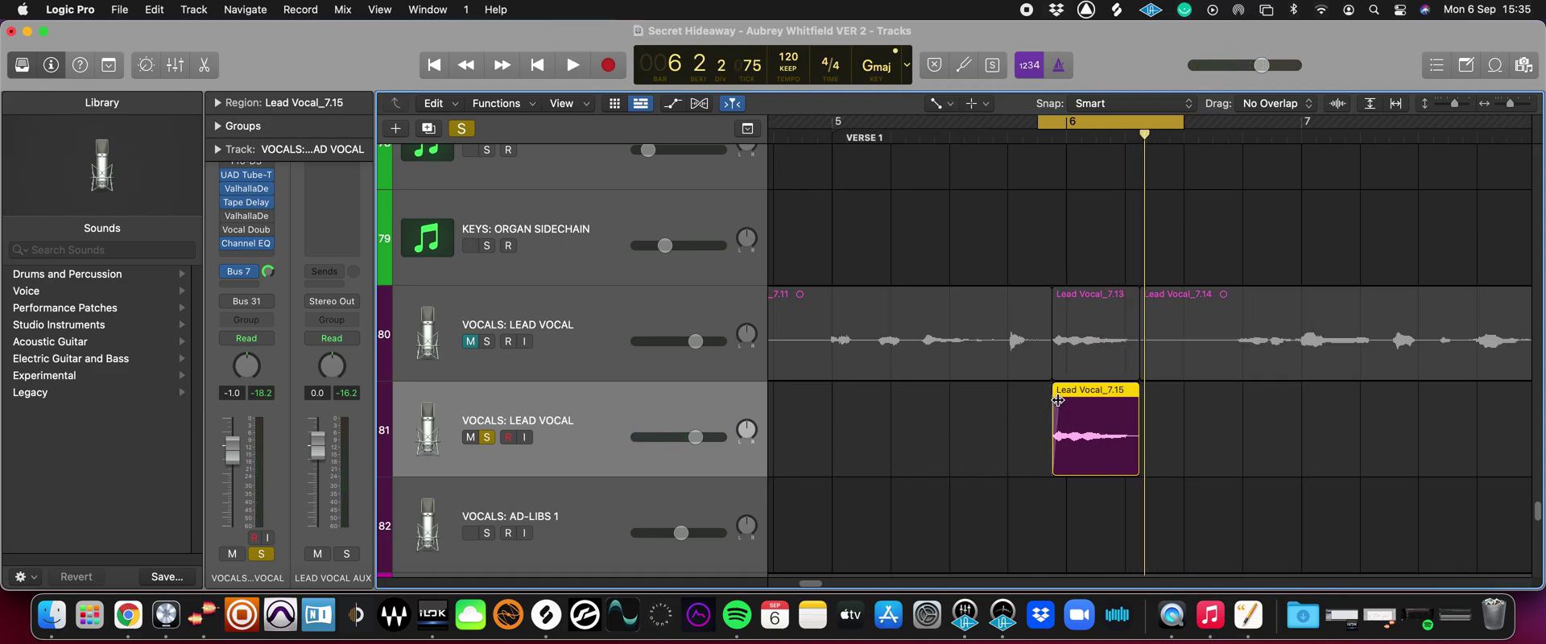
pyautogui.moveTo(1142, 450); pyautogui.dragTo(1125, 448)
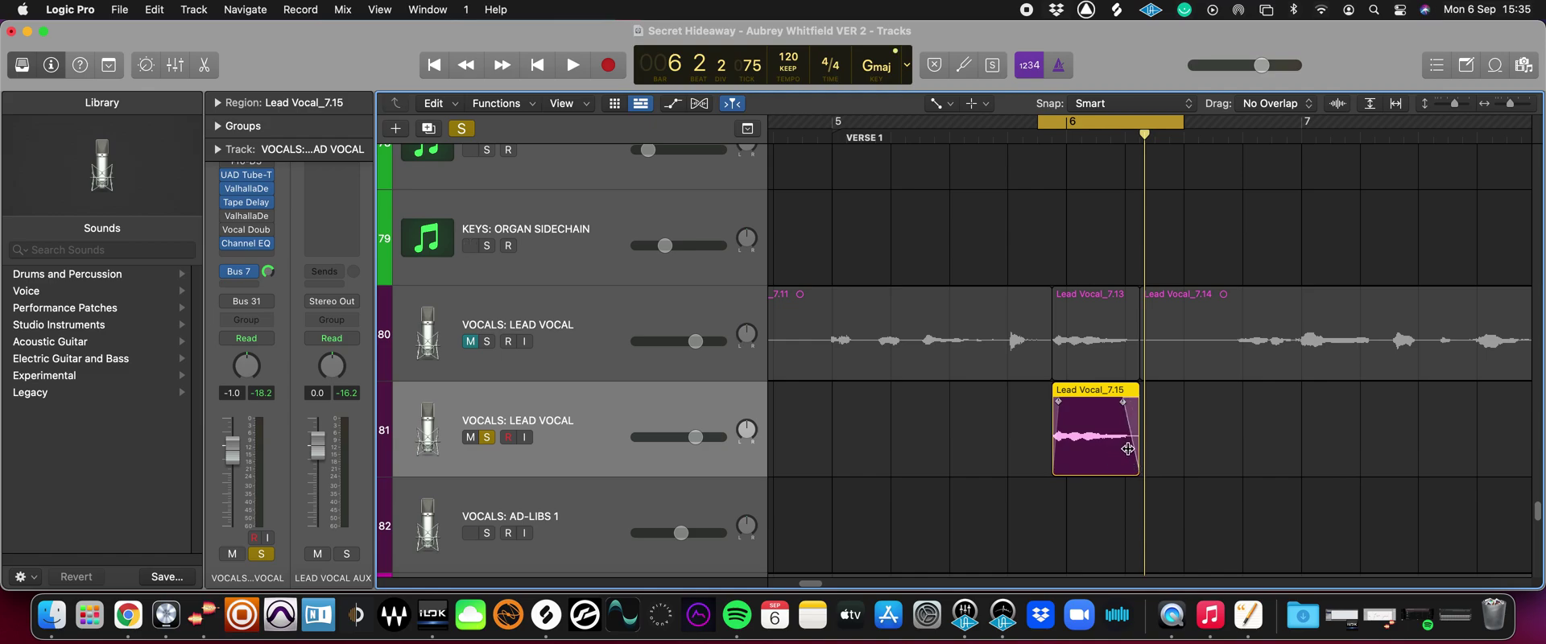
pyautogui.press('t')
pyautogui.click(1212, 443)
# Step: Play the faded phrase, turn off looping, and make the Logic Pro window full screen
pyautogui.click(1212, 421)
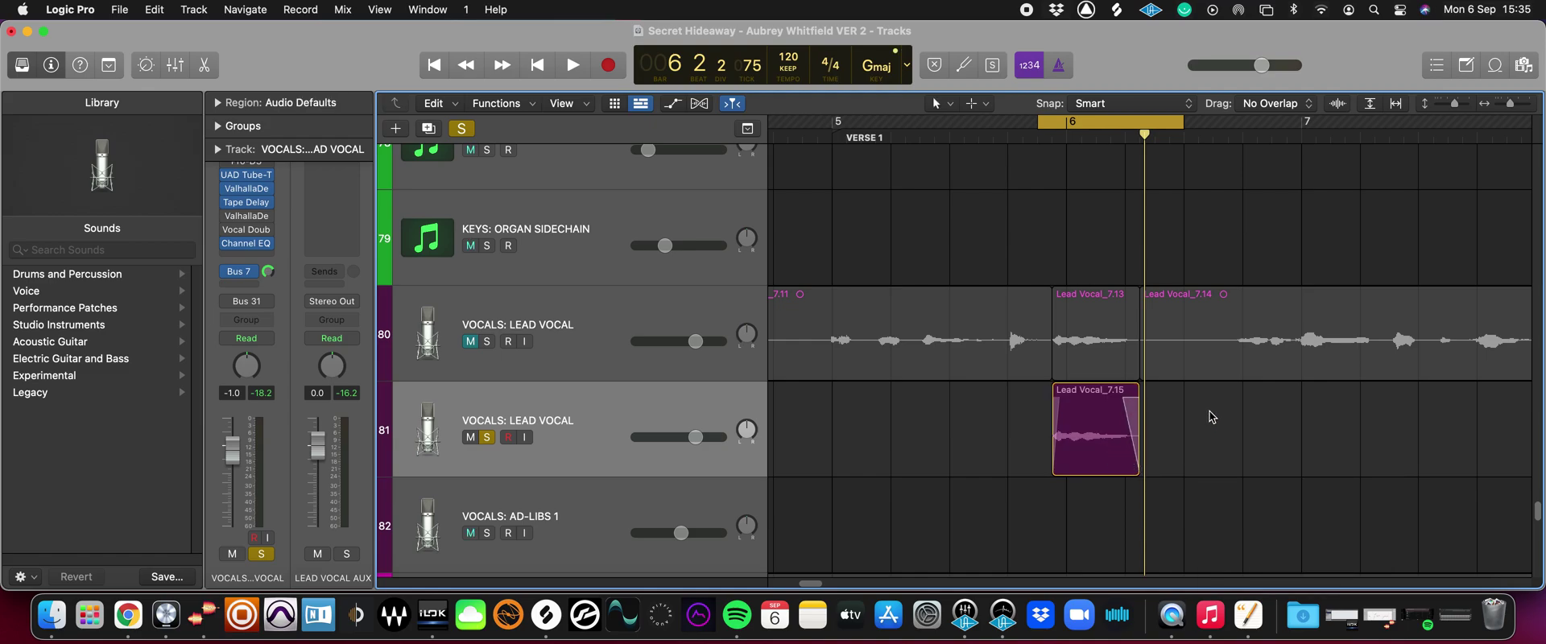
pyautogui.press('space')
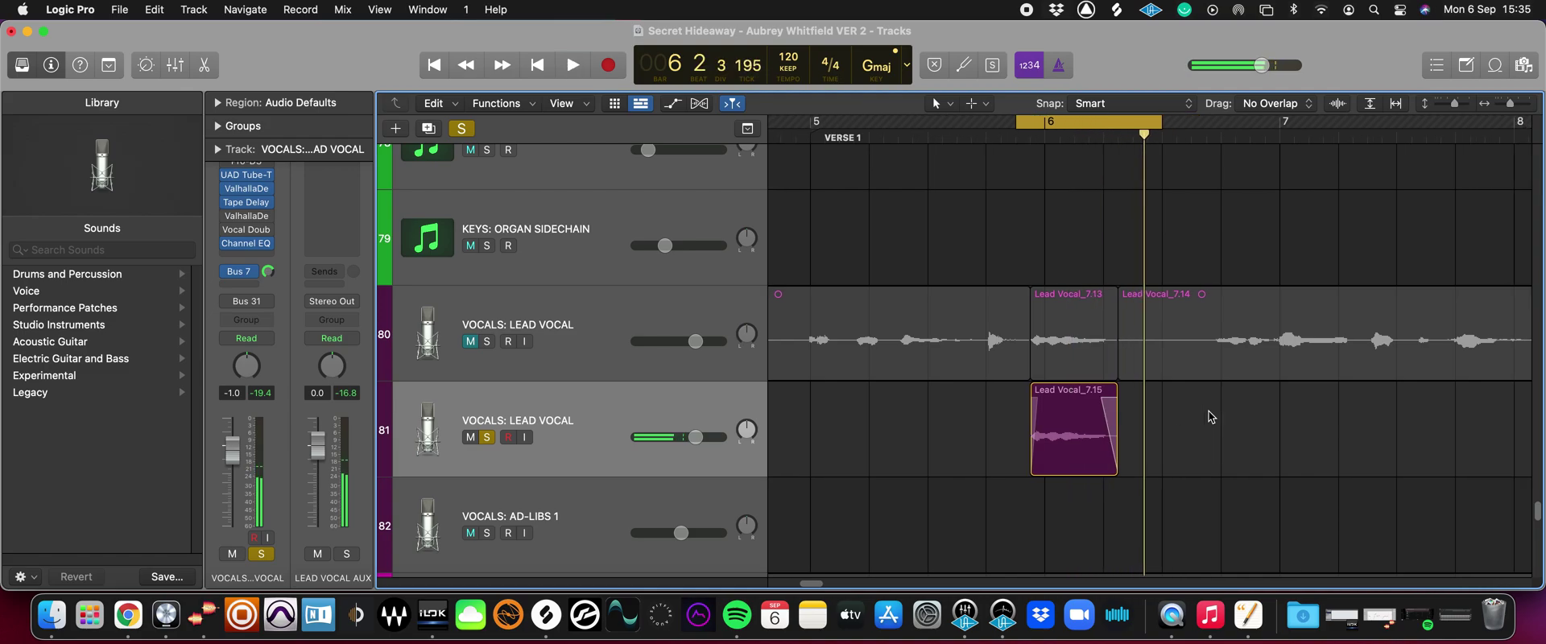
pyautogui.press('space')
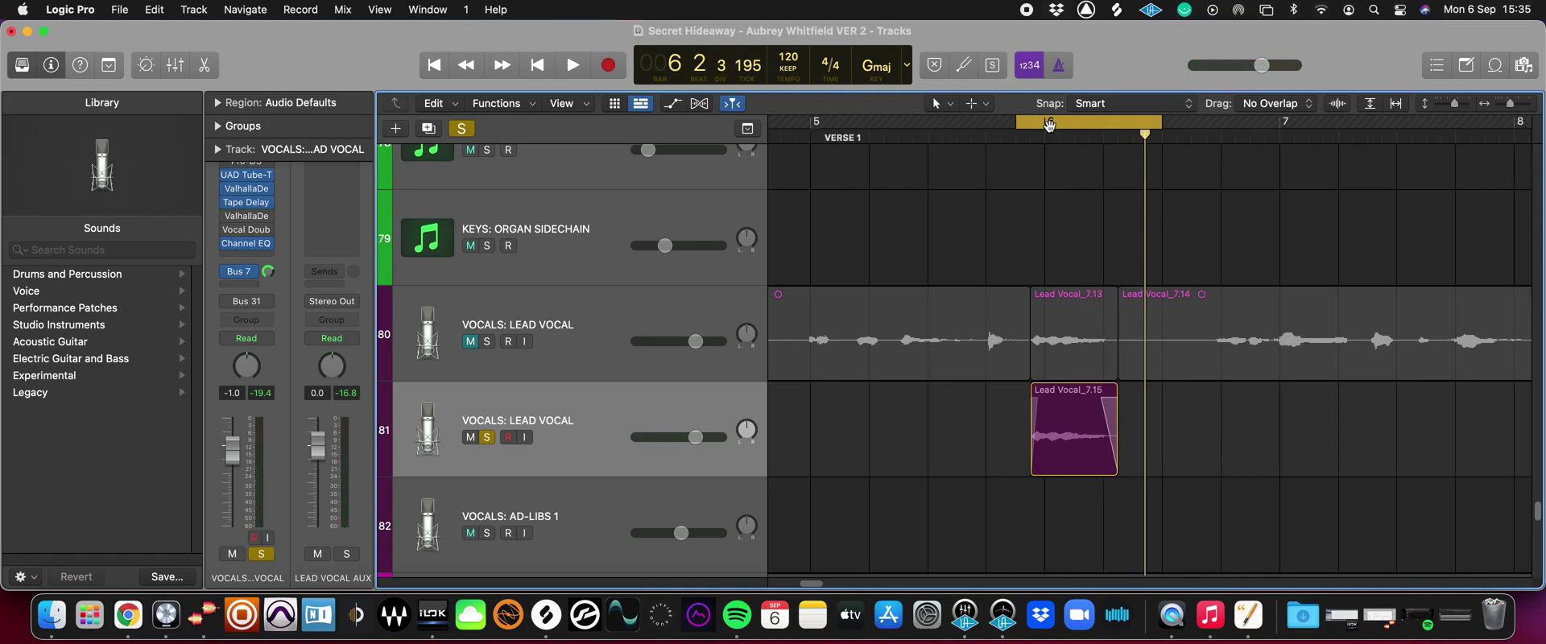
pyautogui.click(1051, 127)
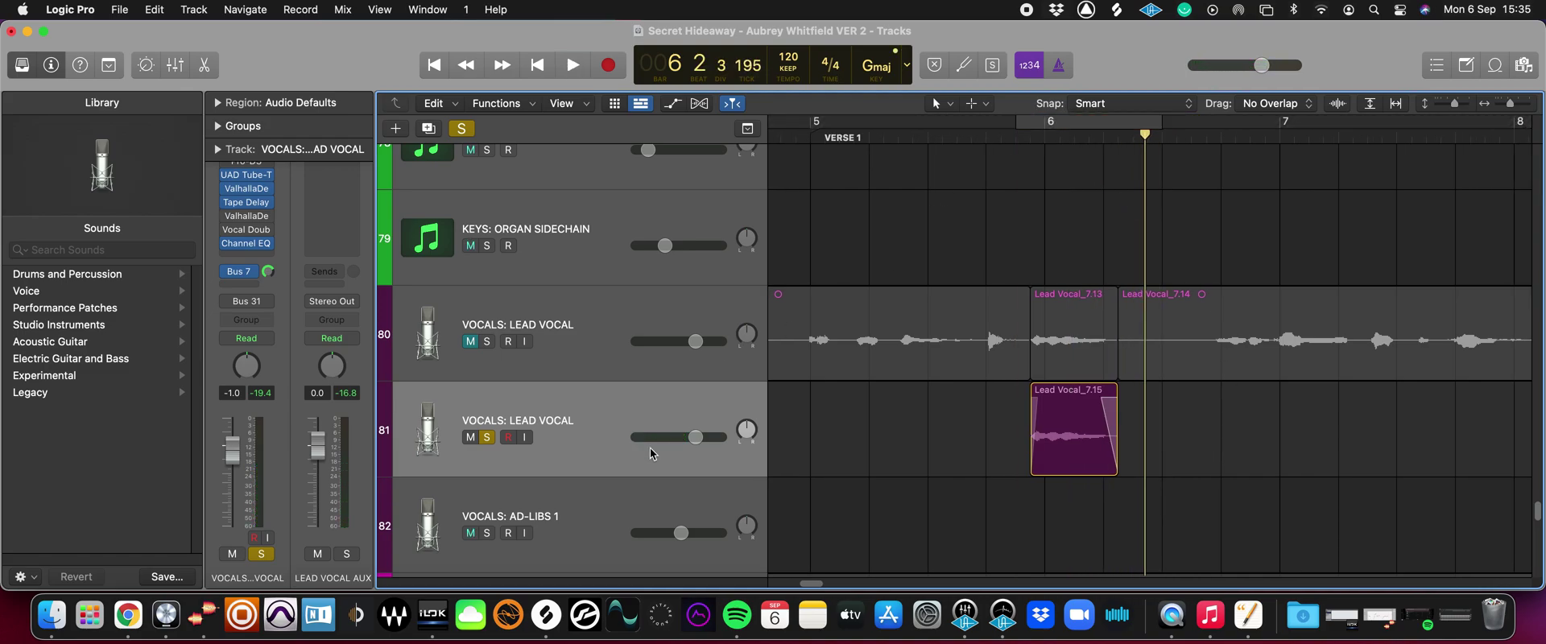
pyautogui.click(44, 32)
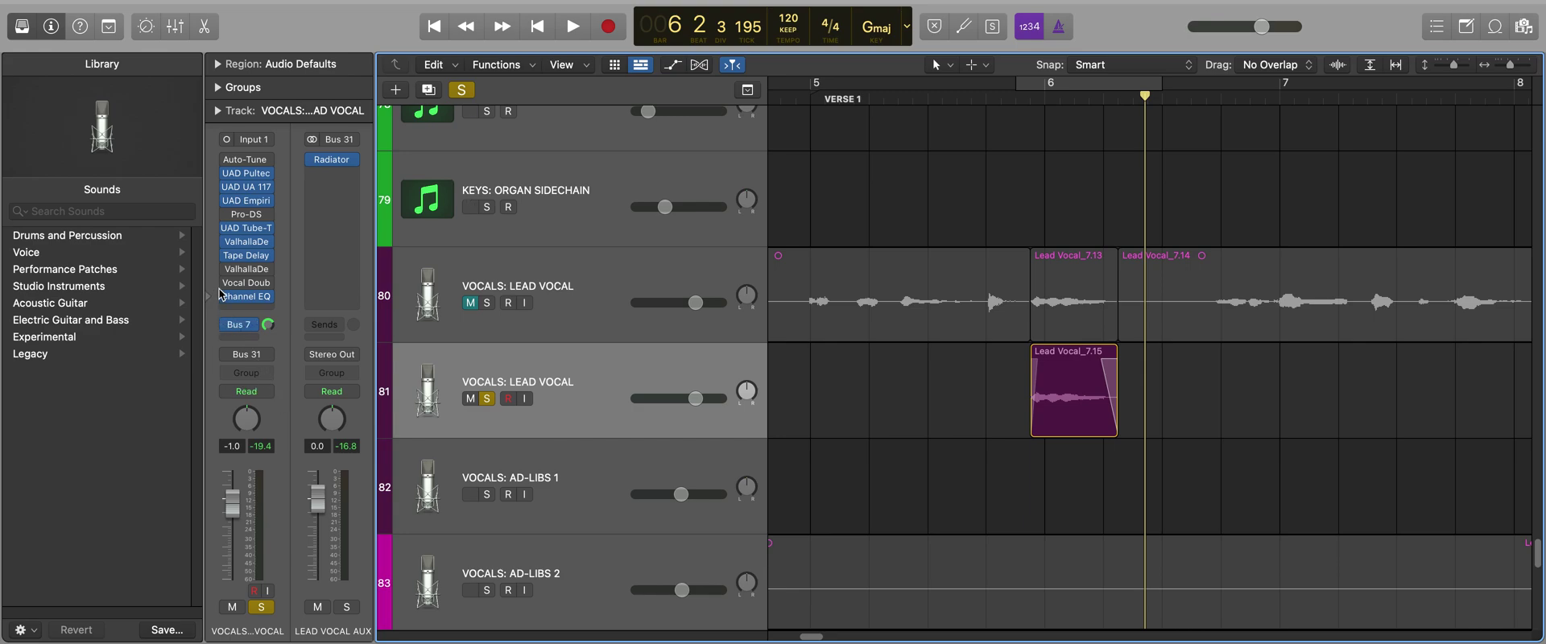
# Step: Raise the lead vocal's ValhallaDelay mix to 6.7% and feedback to 52%
pyautogui.moveTo(227, 275)
pyautogui.click(246, 269)
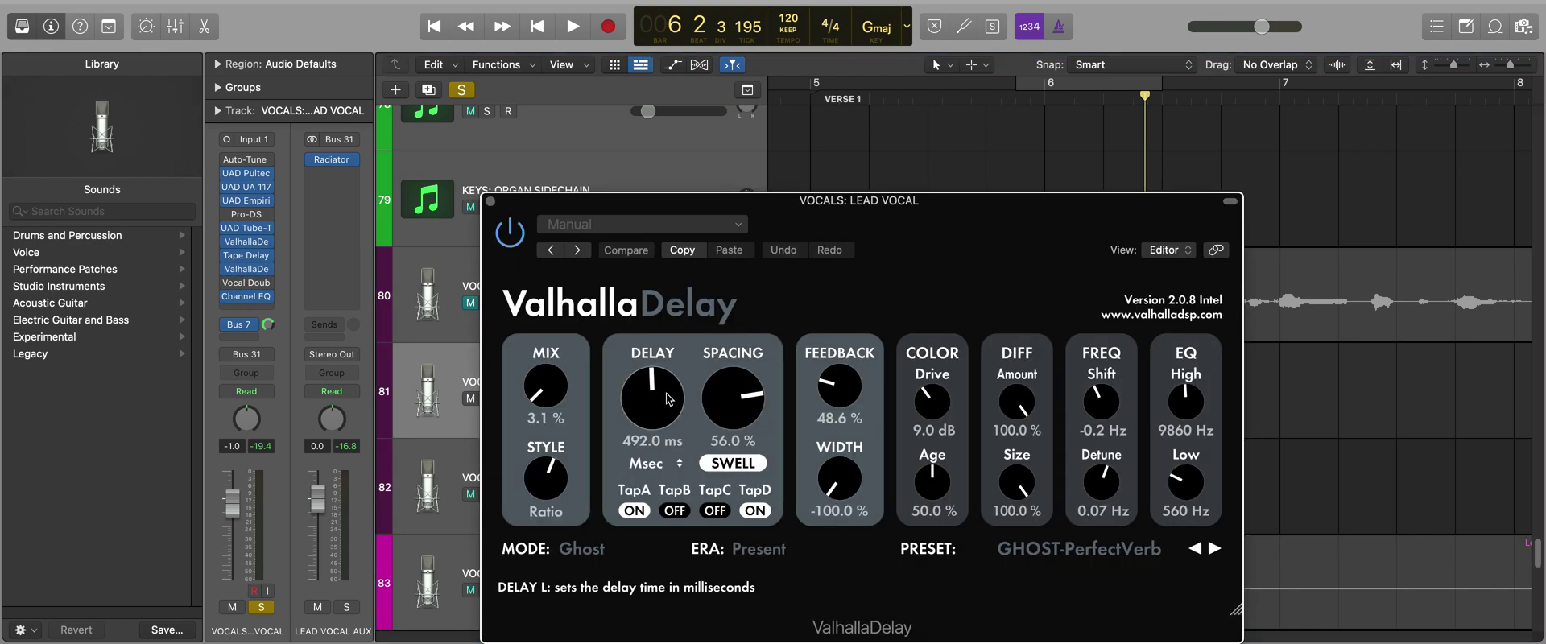
pyautogui.moveTo(557, 392); pyautogui.dragTo(554, 384)
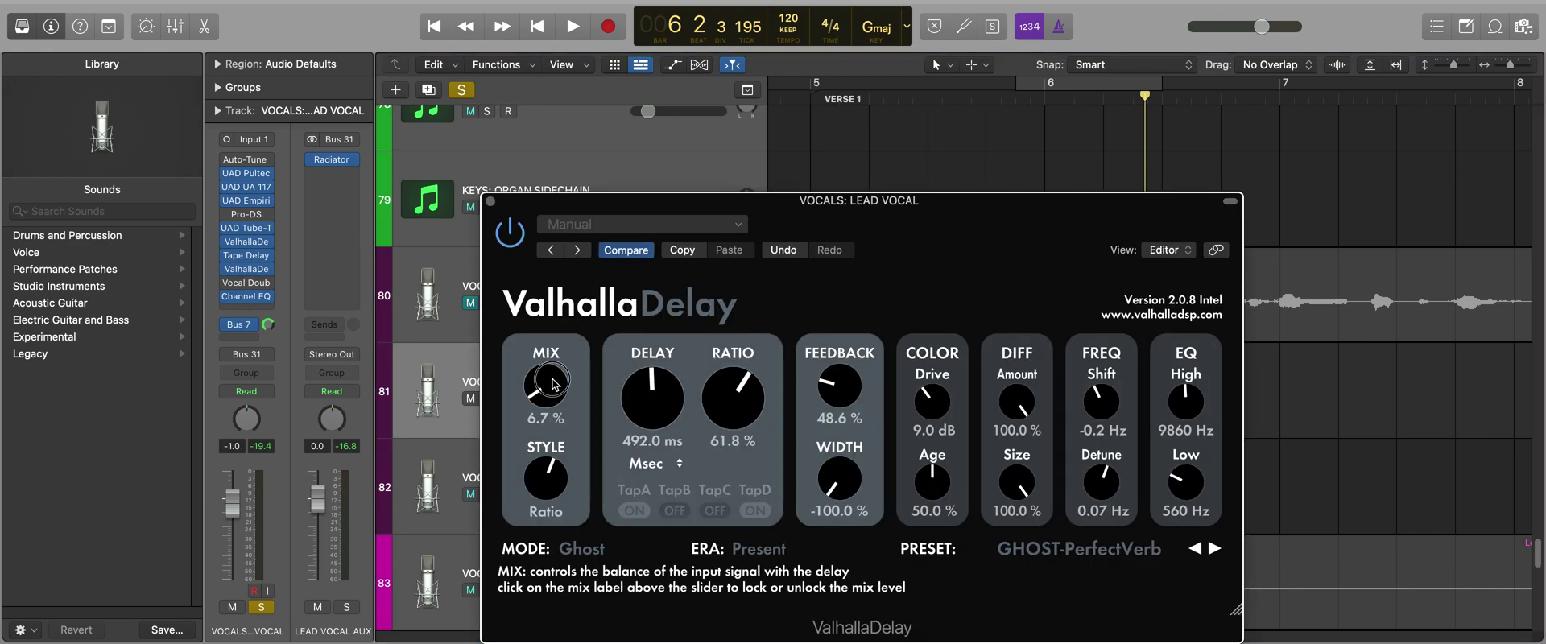
pyautogui.moveTo(841, 387); pyautogui.dragTo(841, 380)
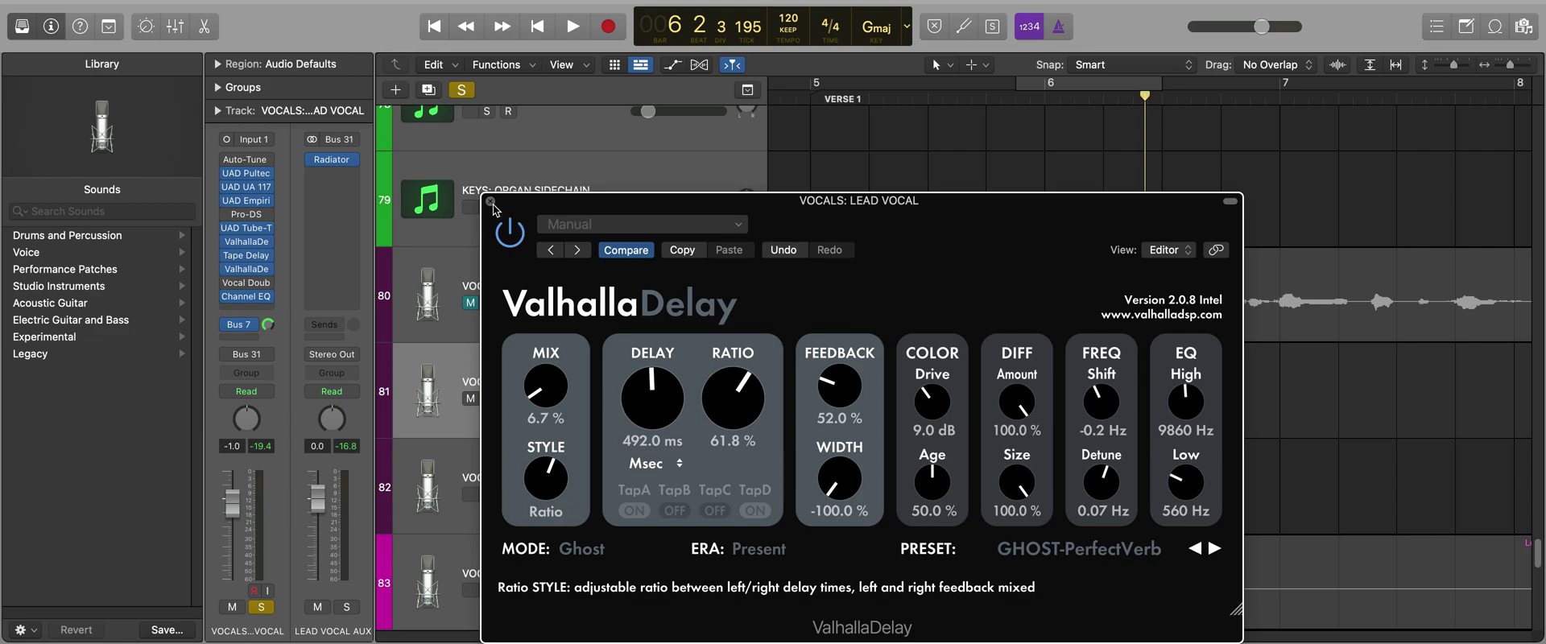
pyautogui.click(493, 203)
# Step: Loop around bar 6, extend the loop toward bar 8, and audition it
pyautogui.press('c')
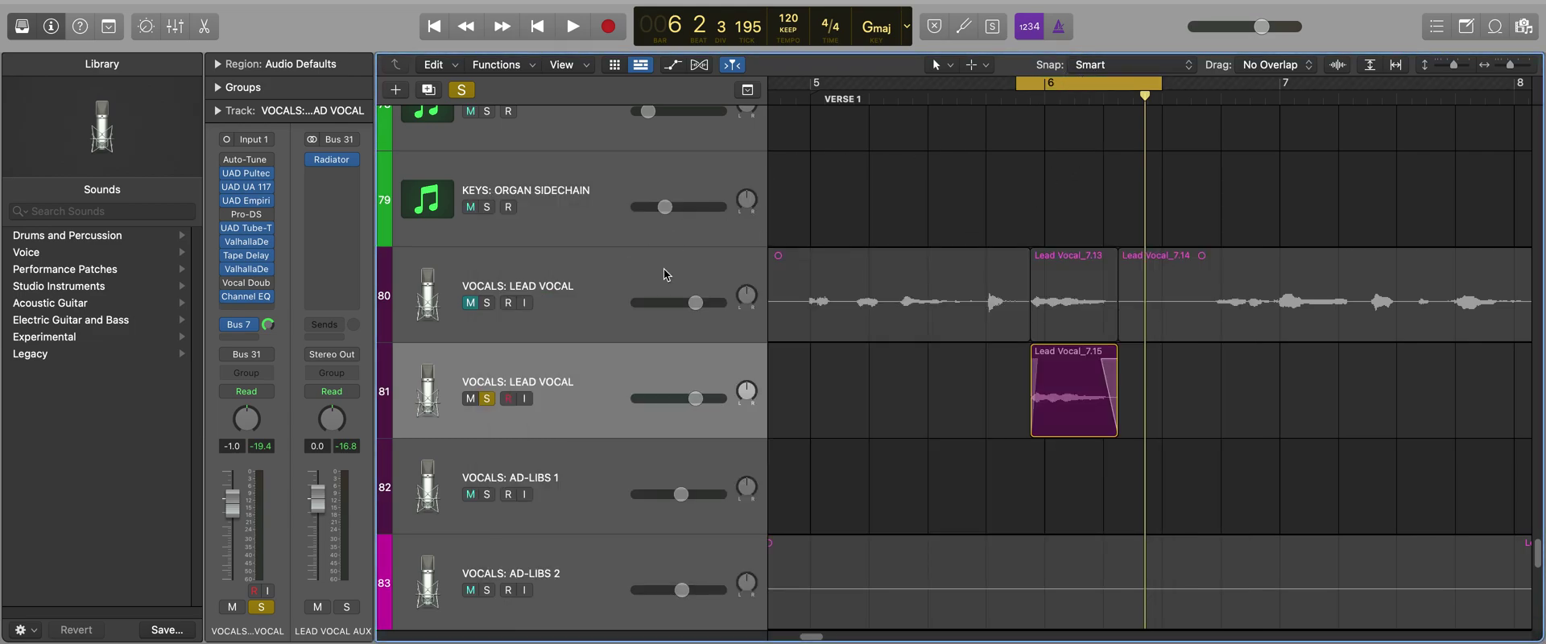
pyautogui.press('space')
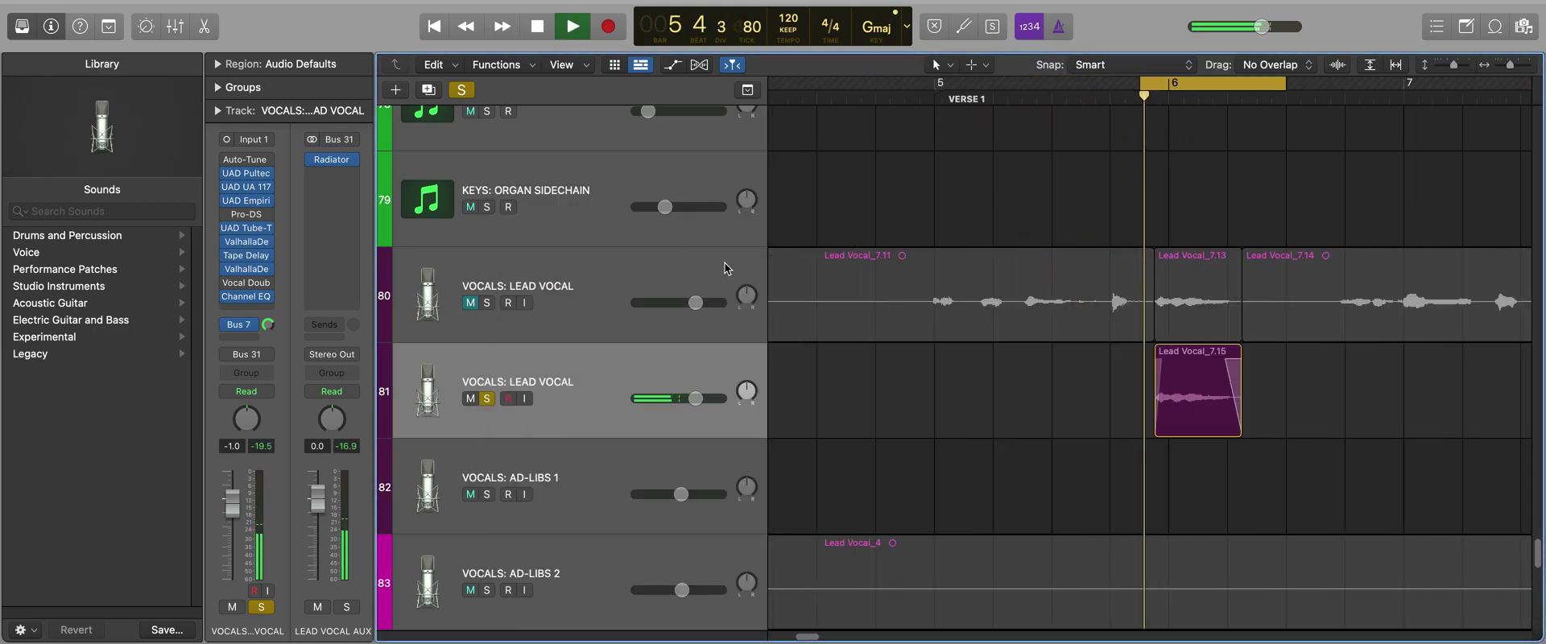
pyautogui.press('space')
pyautogui.moveTo(1253, 84); pyautogui.dragTo(1503, 122)
pyautogui.press('space')
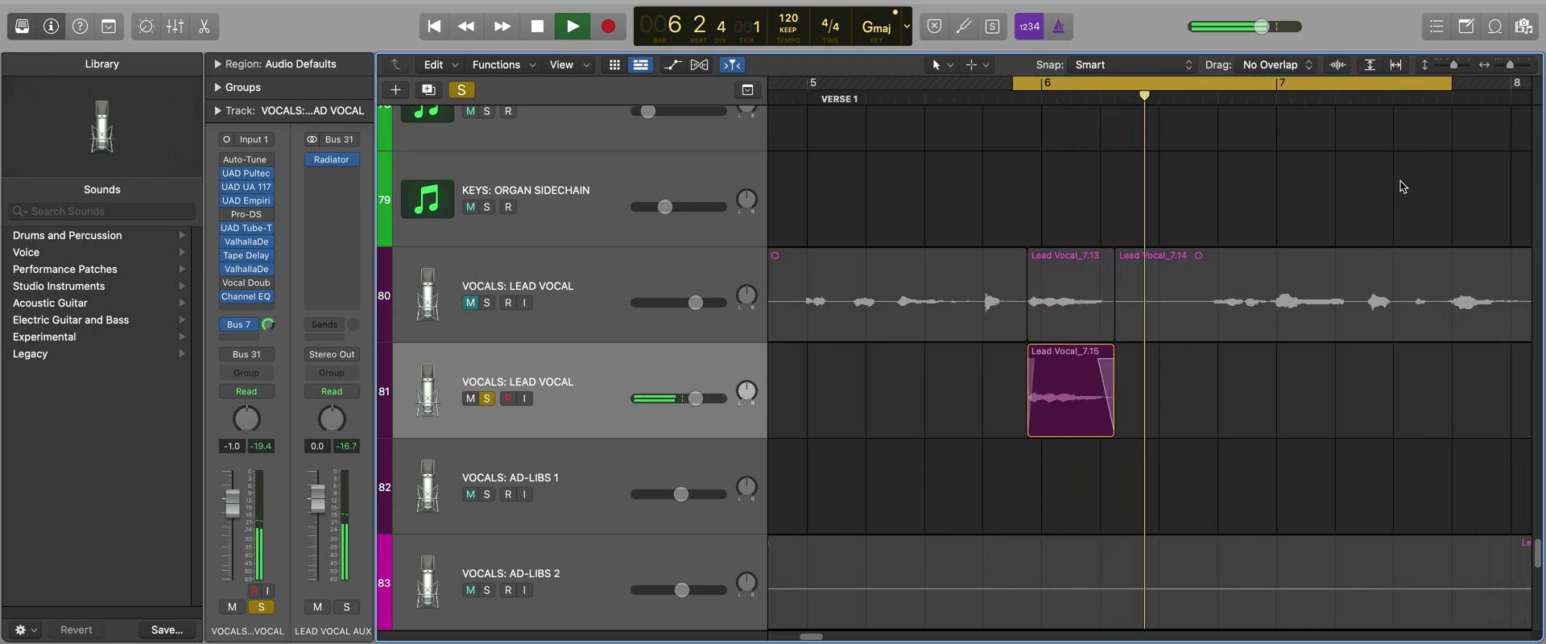
pyautogui.press('space')
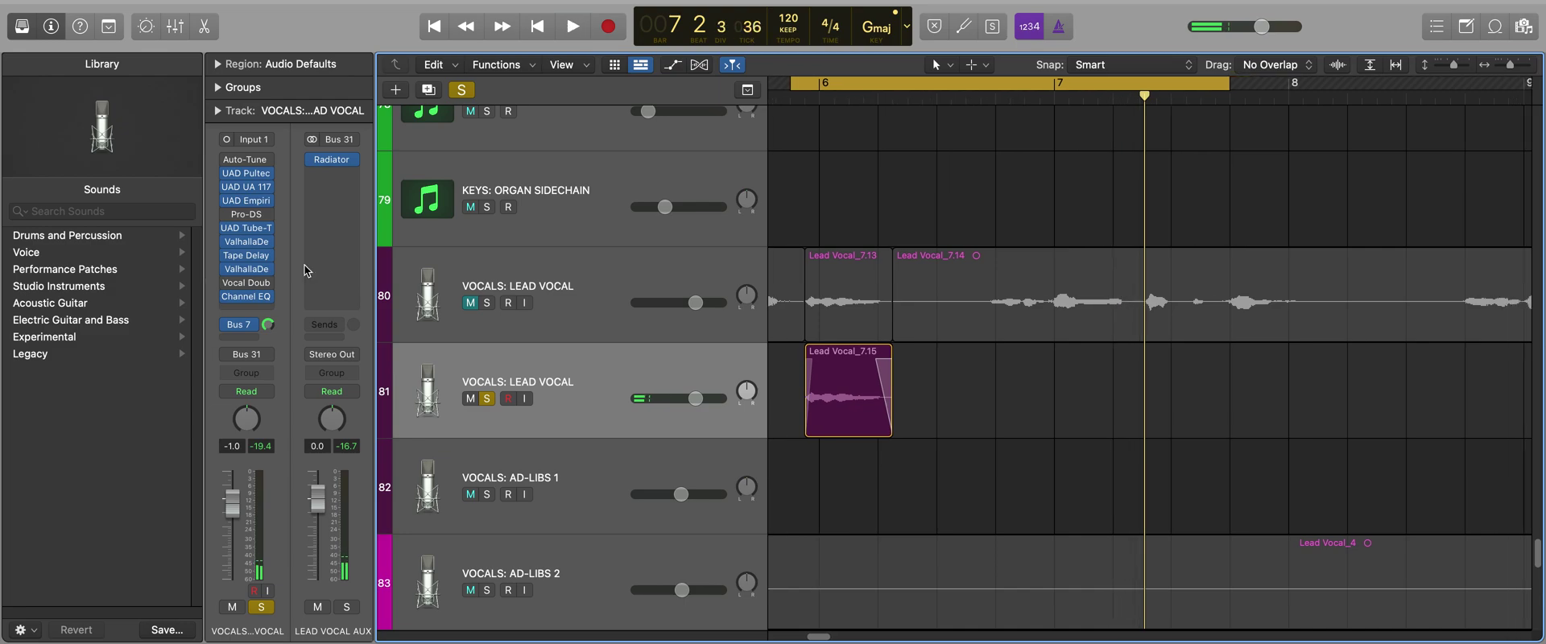
pyautogui.click(246, 310)
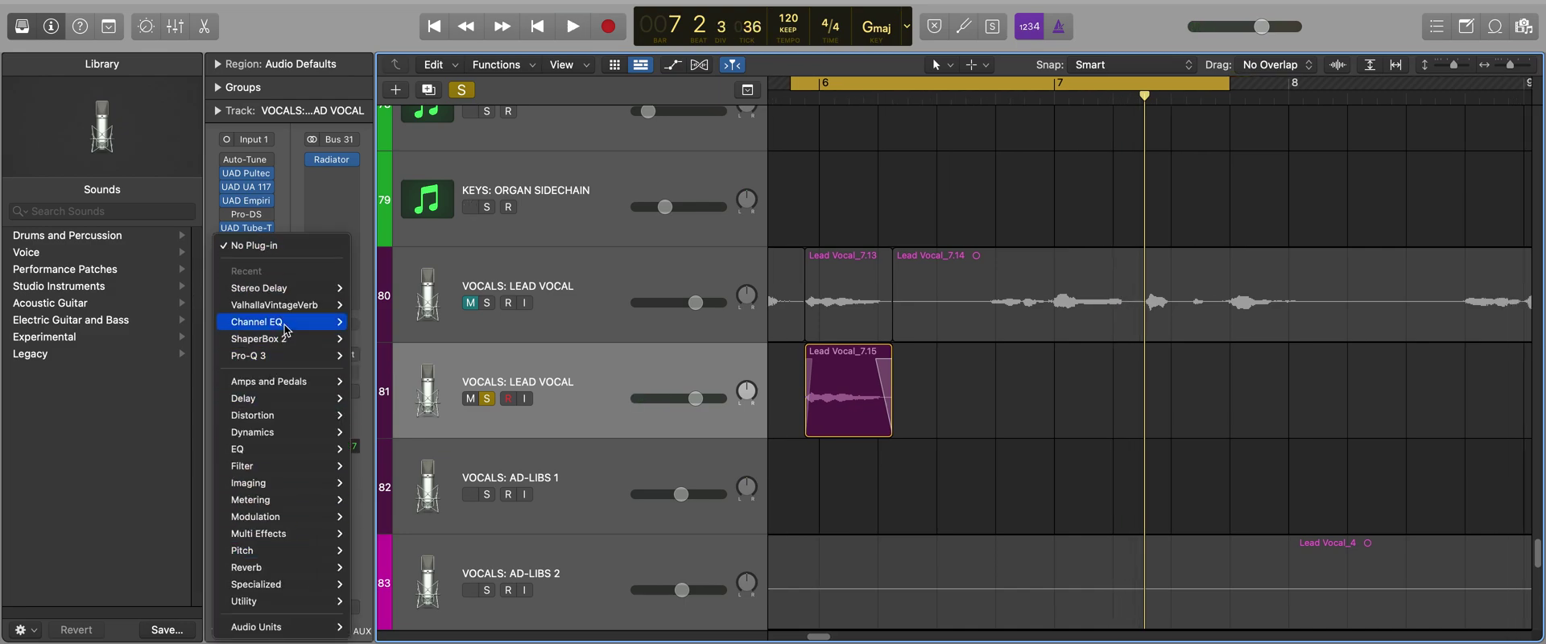
# Step: Add ValhallaVintageVerb (Stereo) at 70.8% mix, placed ahead of Channel EQ
pyautogui.click(374, 307)
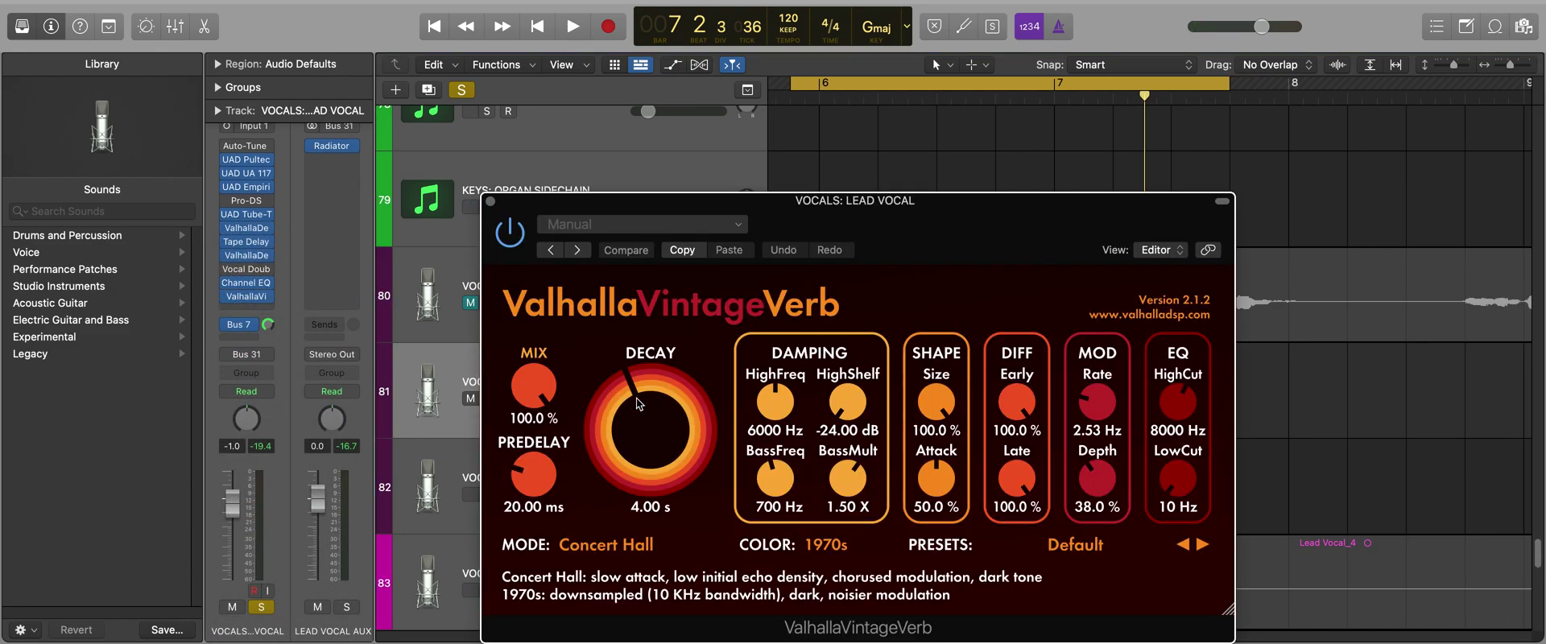
pyautogui.press('space')
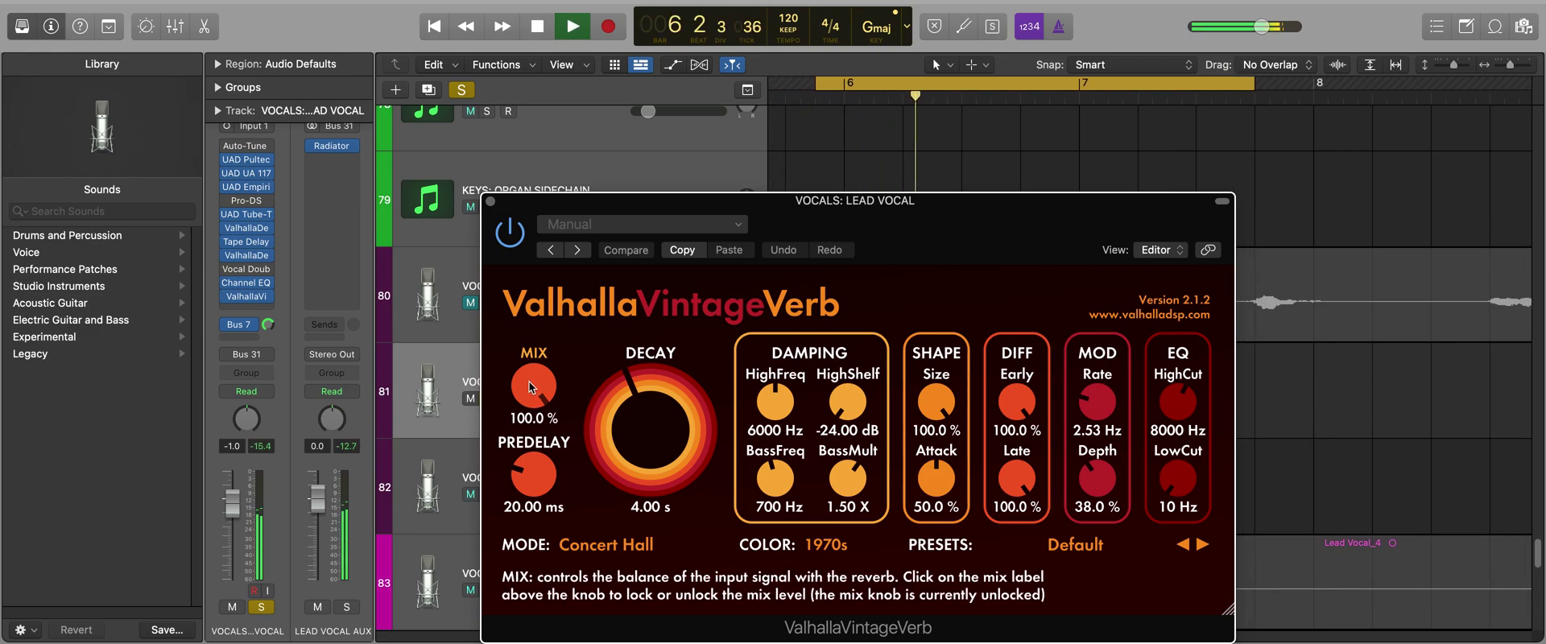
pyautogui.moveTo(530, 394); pyautogui.dragTo(527, 434)
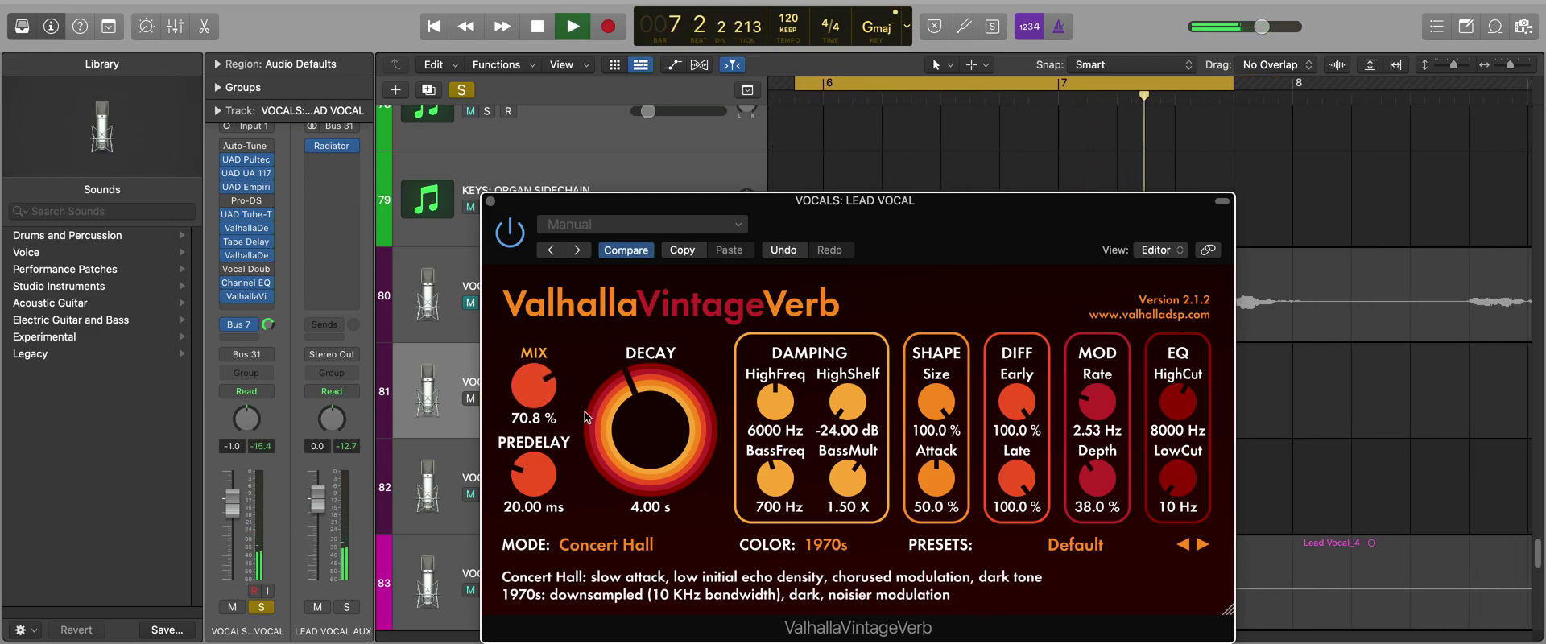
pyautogui.click(490, 201)
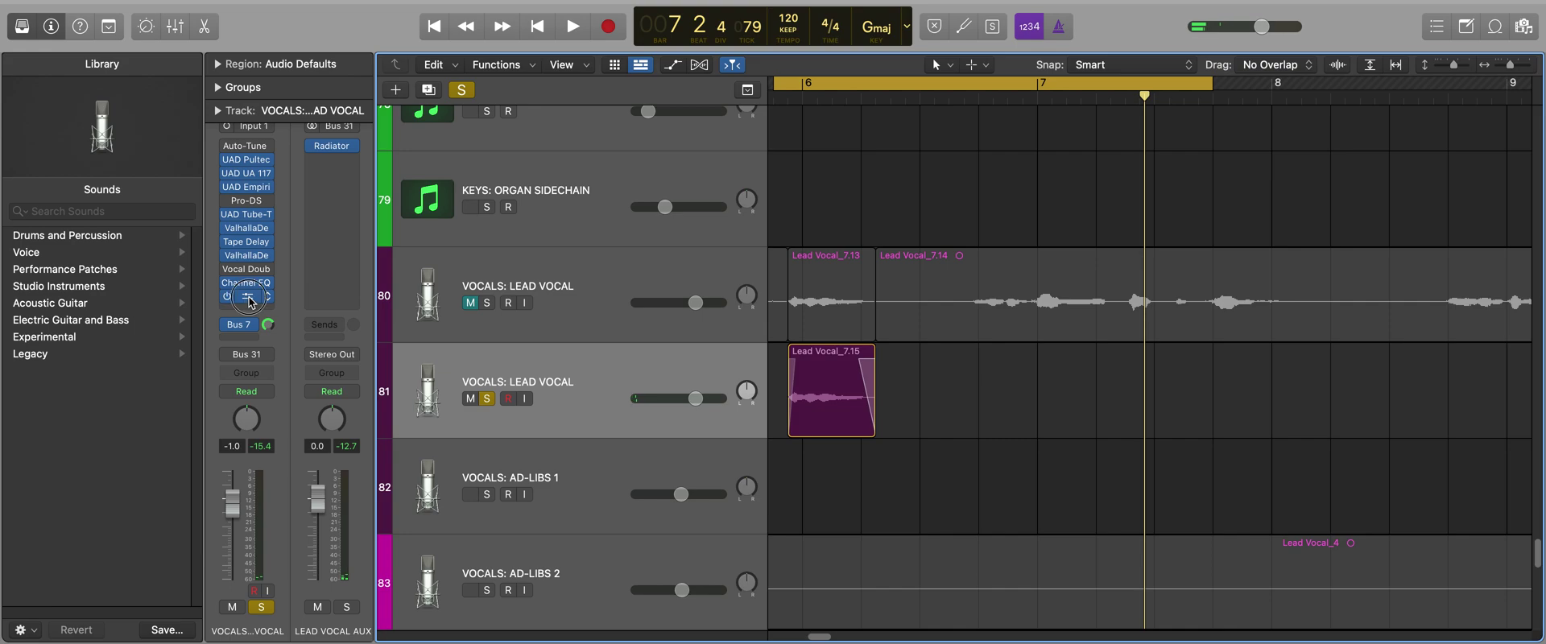
pyautogui.moveTo(251, 284); pyautogui.dragTo(246, 298)
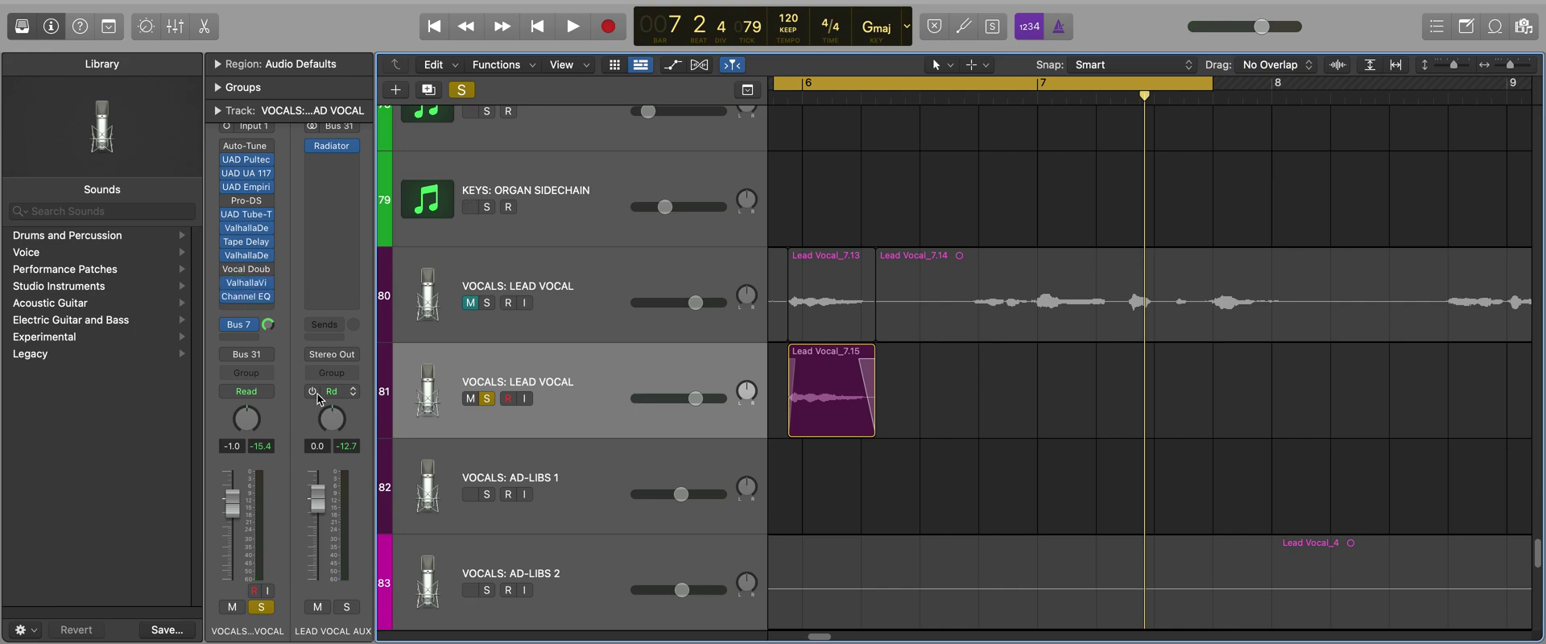
# Step: Play the reordered chain, turn off the loop, and zoom out to show bars 1–14
pyautogui.press('space')
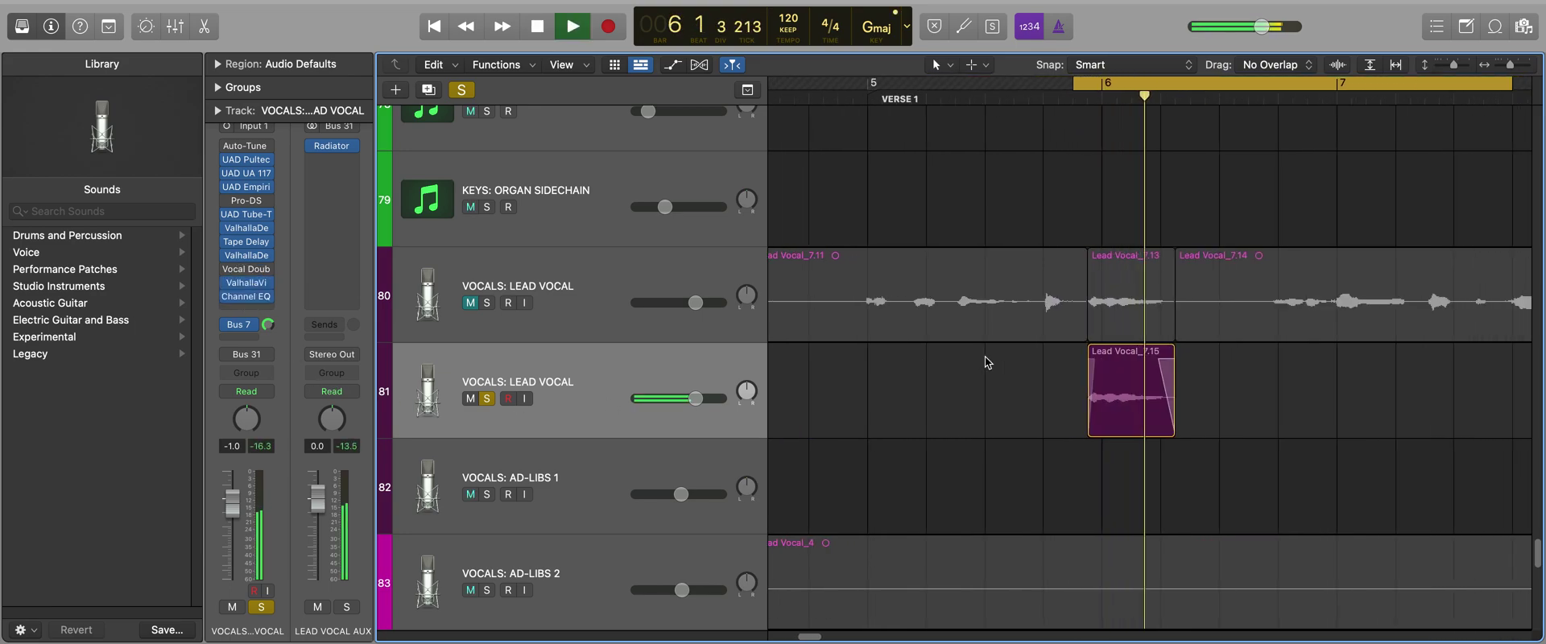
pyautogui.press('space')
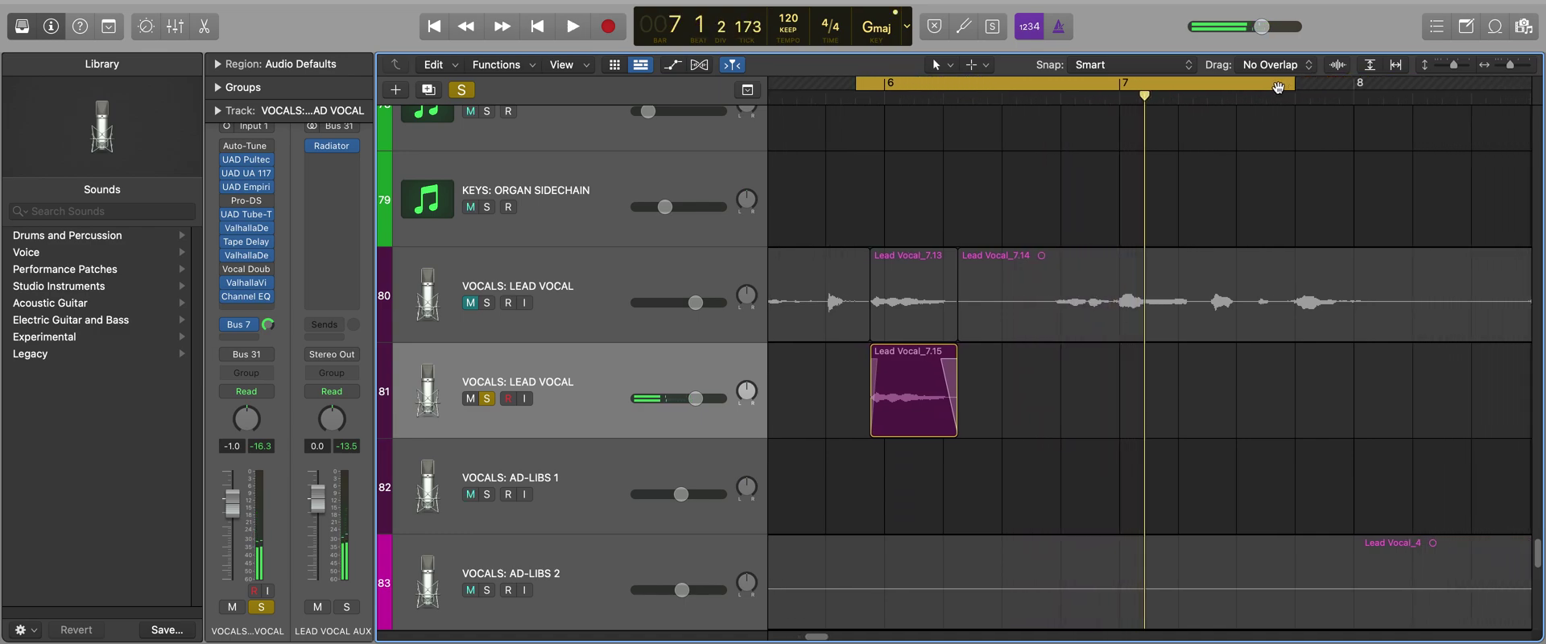
pyautogui.click(1267, 90)
pyautogui.moveTo(1510, 64); pyautogui.dragTo(1503, 73)
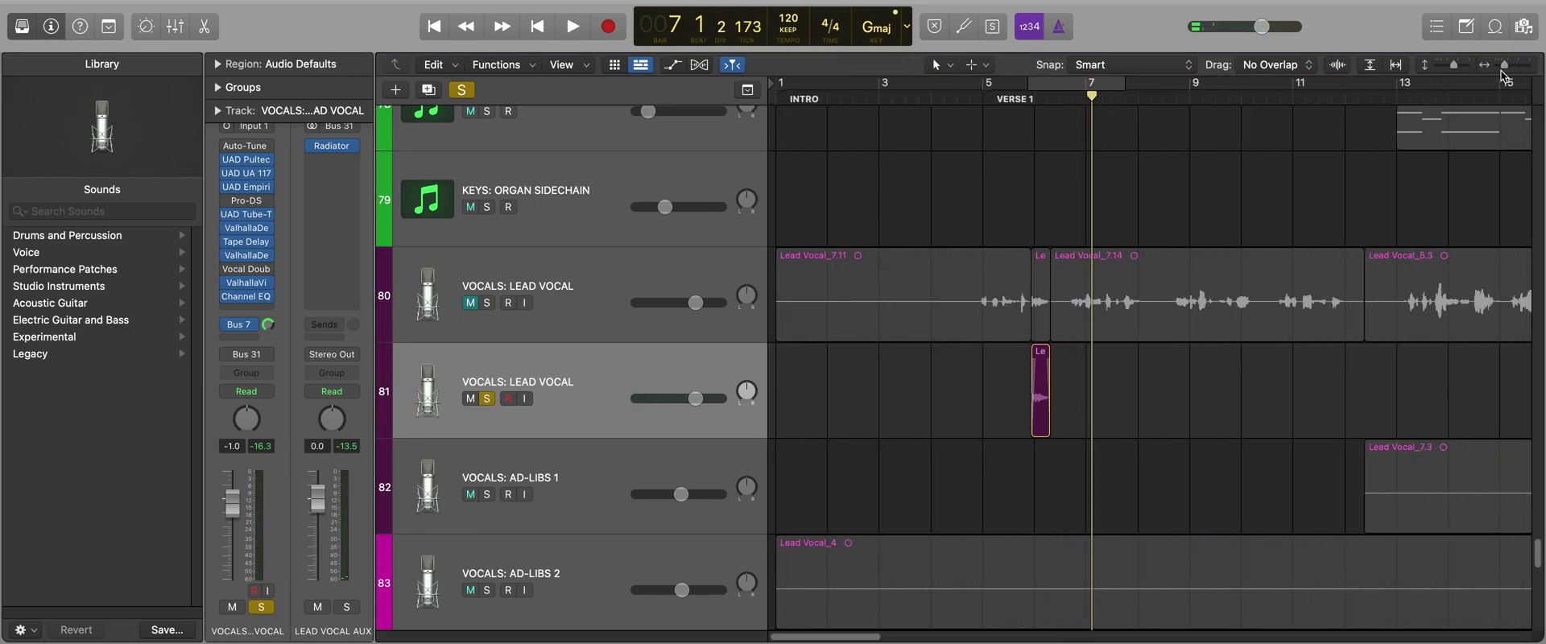
pyautogui.click(1040, 353)
# Step: Bounce the lead vocal track in place via File > Bounce, replacing the track
pyautogui.rightClick(1040, 351)
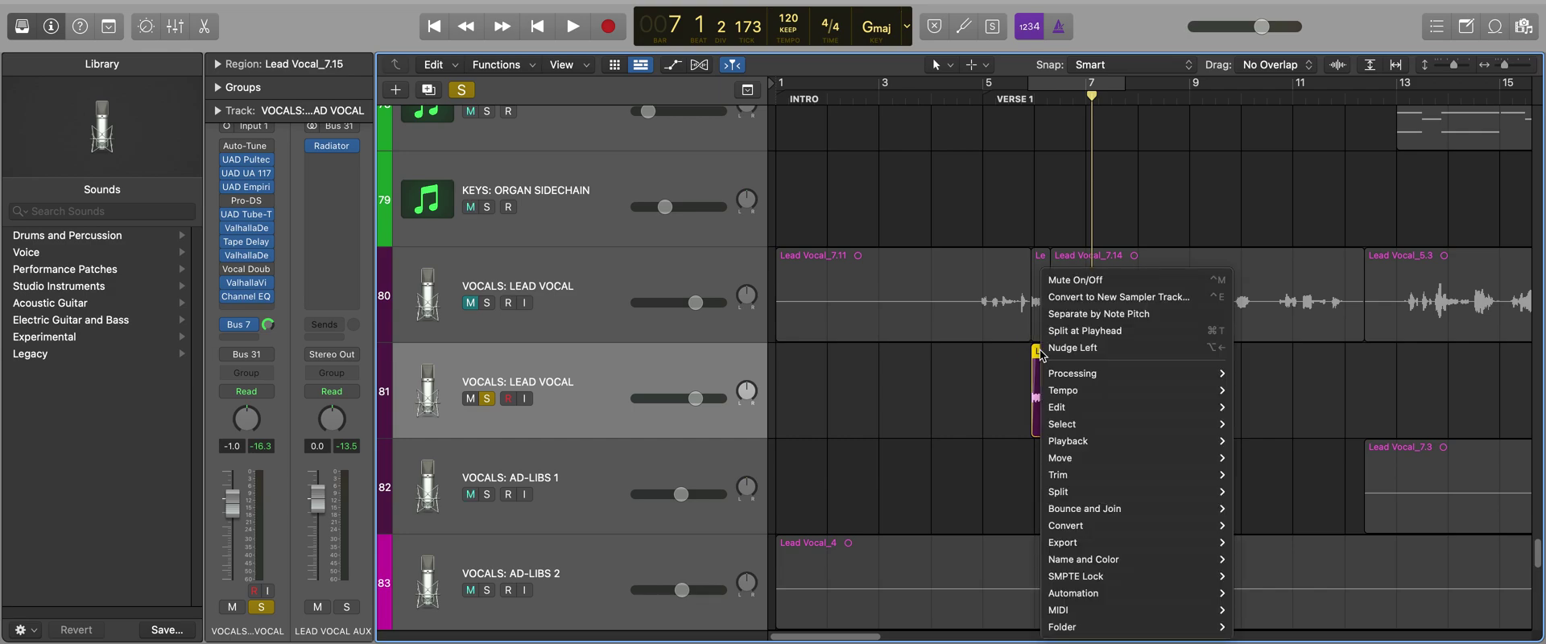
pyautogui.click(1005, 381)
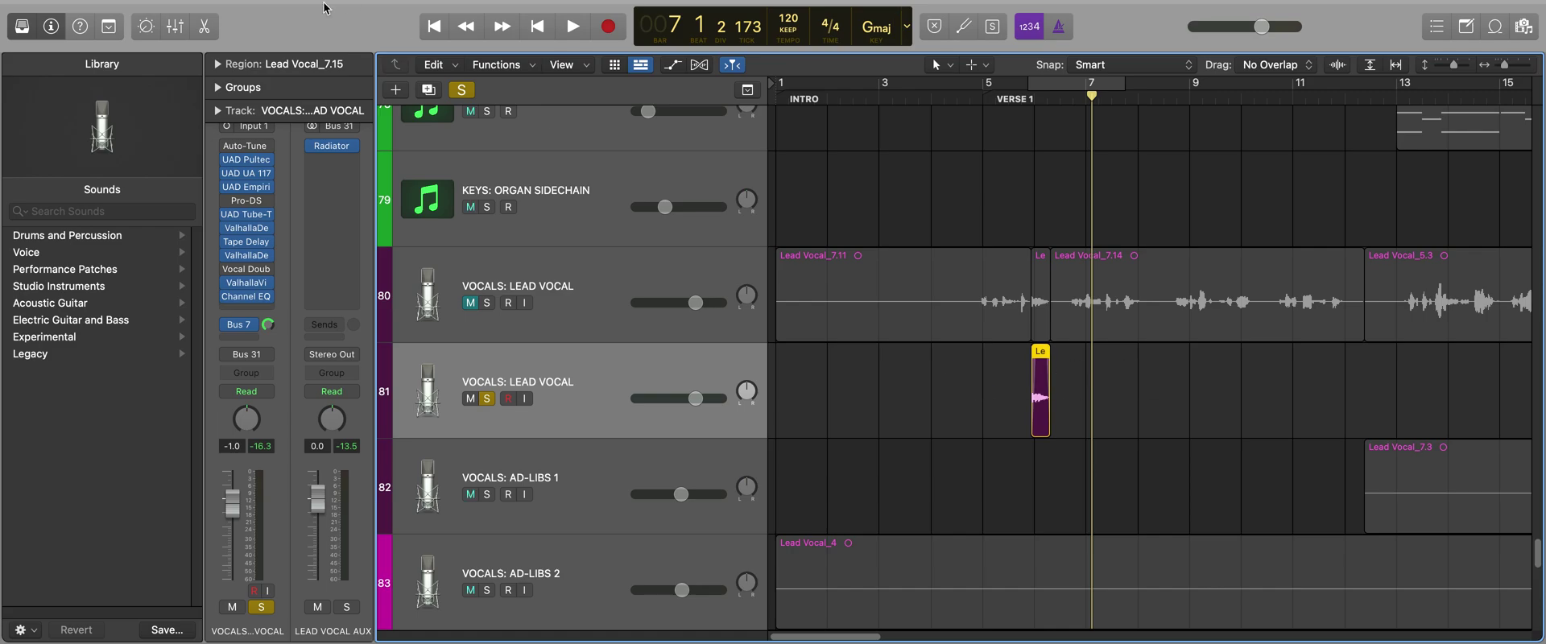
pyautogui.click(119, 11)
pyautogui.moveTo(187, 414)
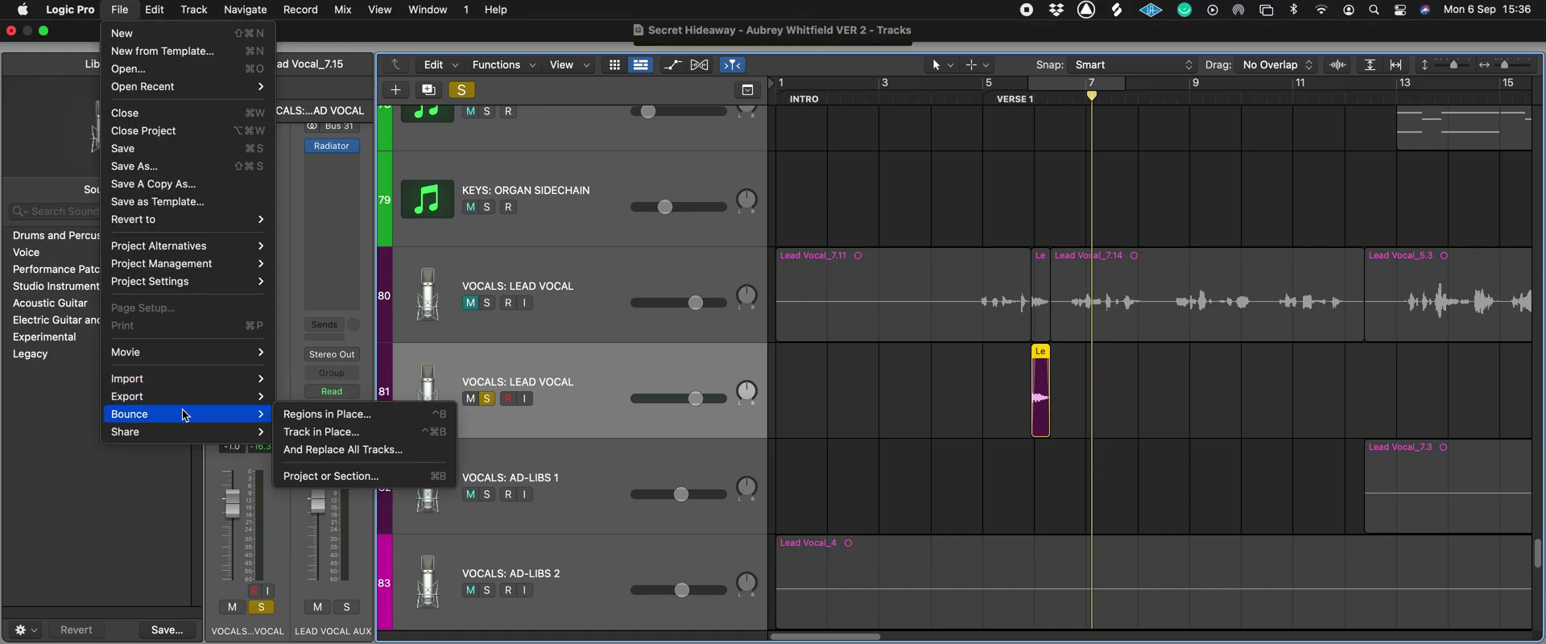
pyautogui.click(312, 435)
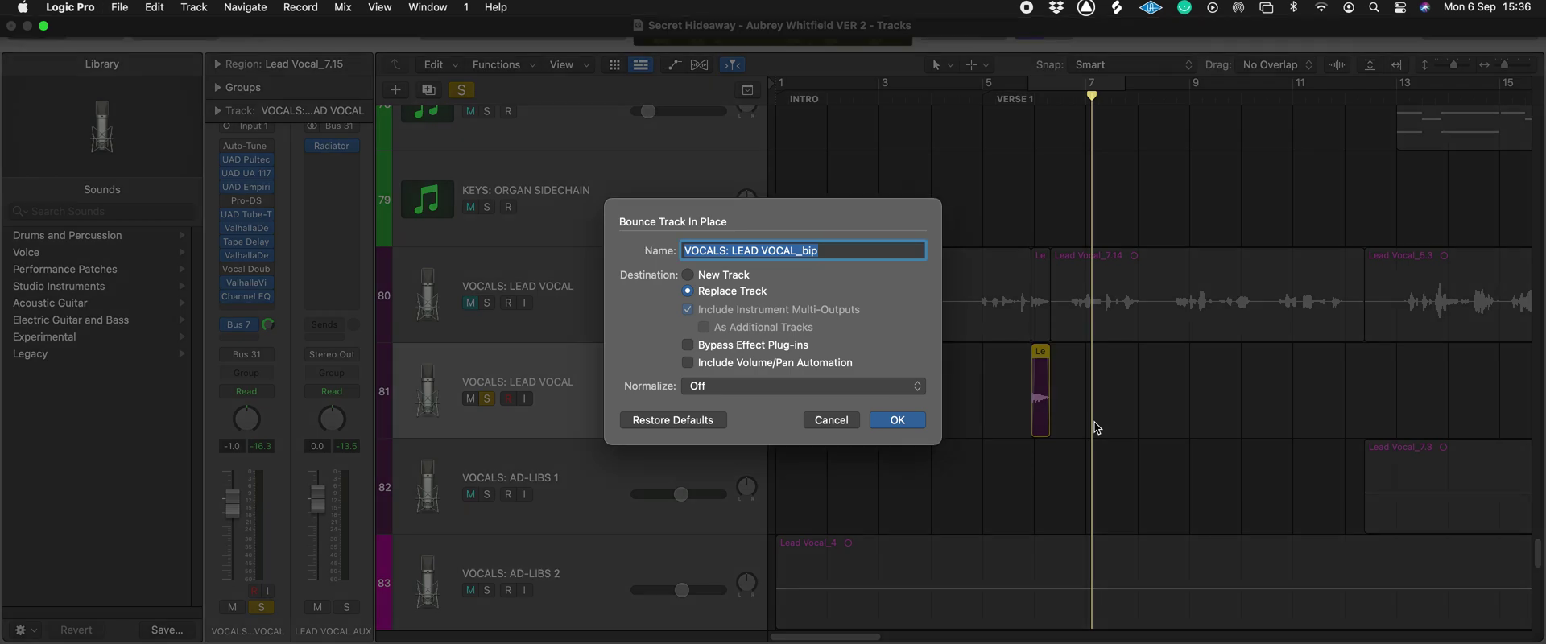
pyautogui.click(689, 347)
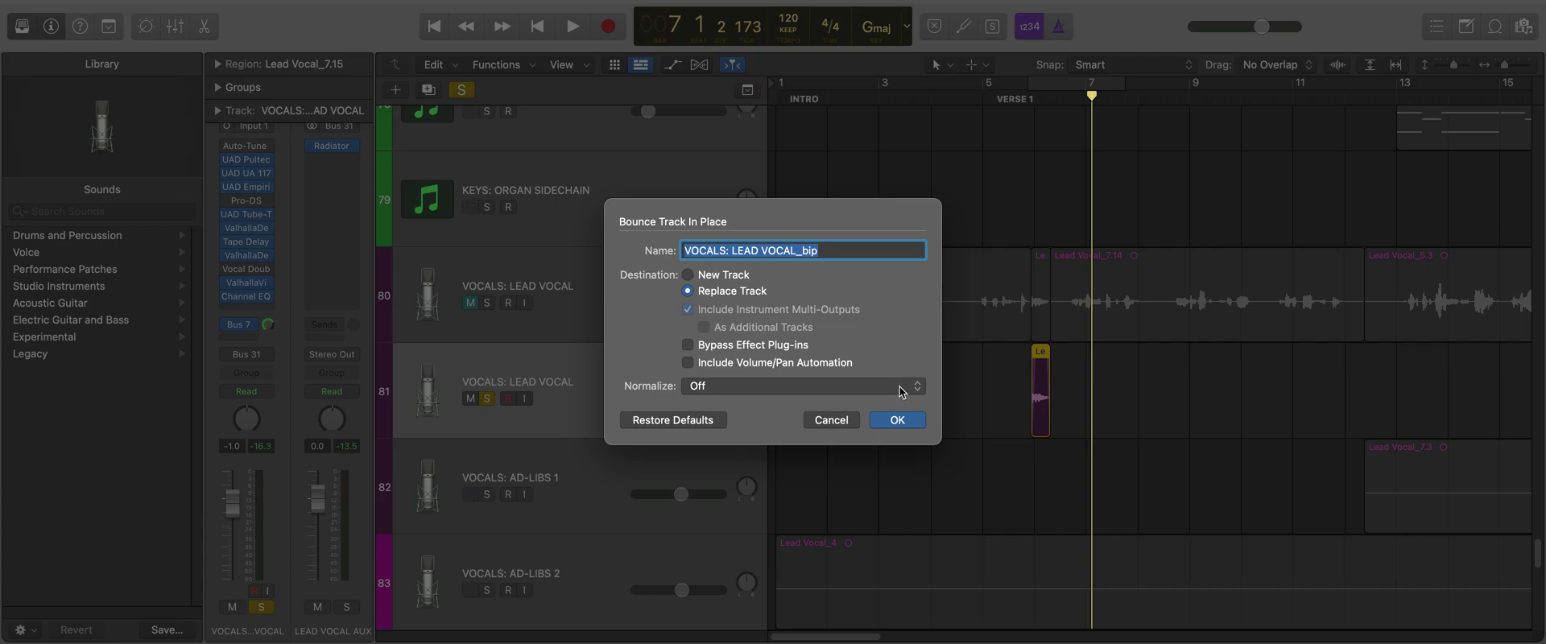
pyautogui.click(903, 420)
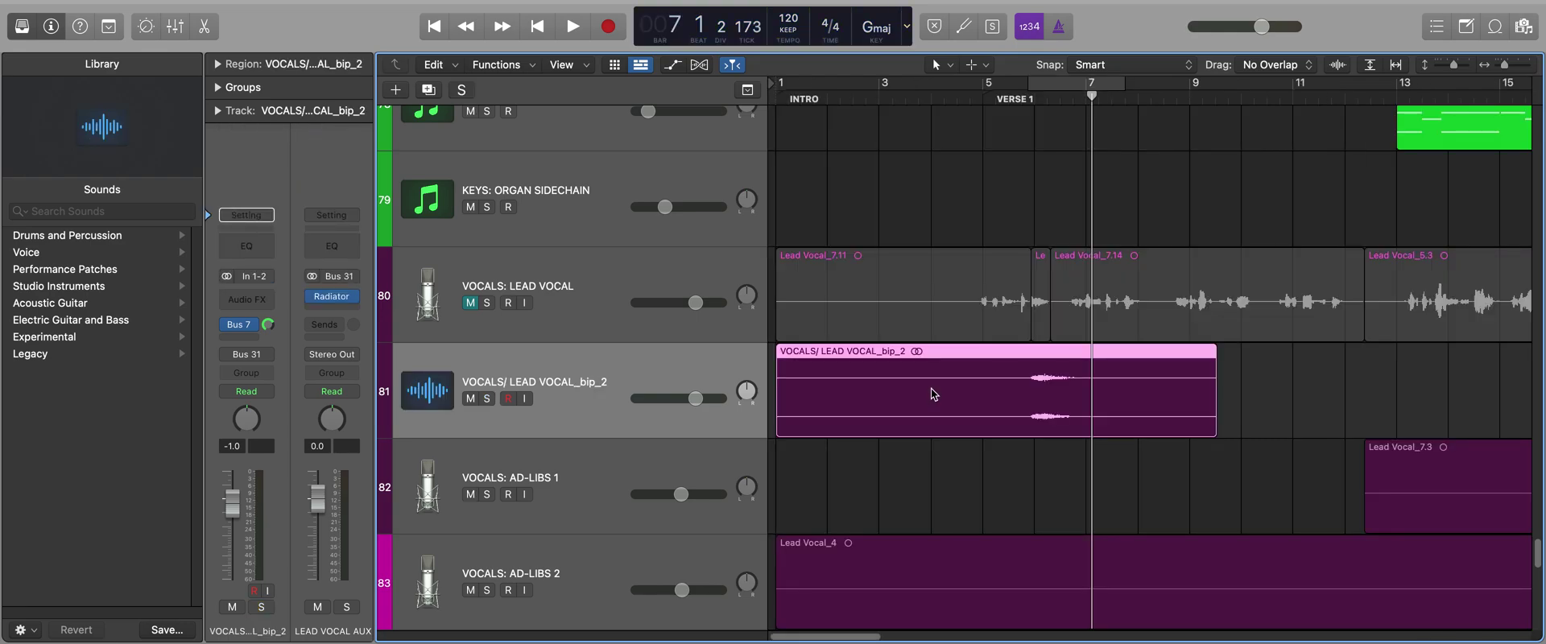
# Step: Enlarge the tracks, loop bars 6–9, and solo and play the bounced lead vocal
pyautogui.moveTo(1453, 64); pyautogui.dragTo(1509, 64)
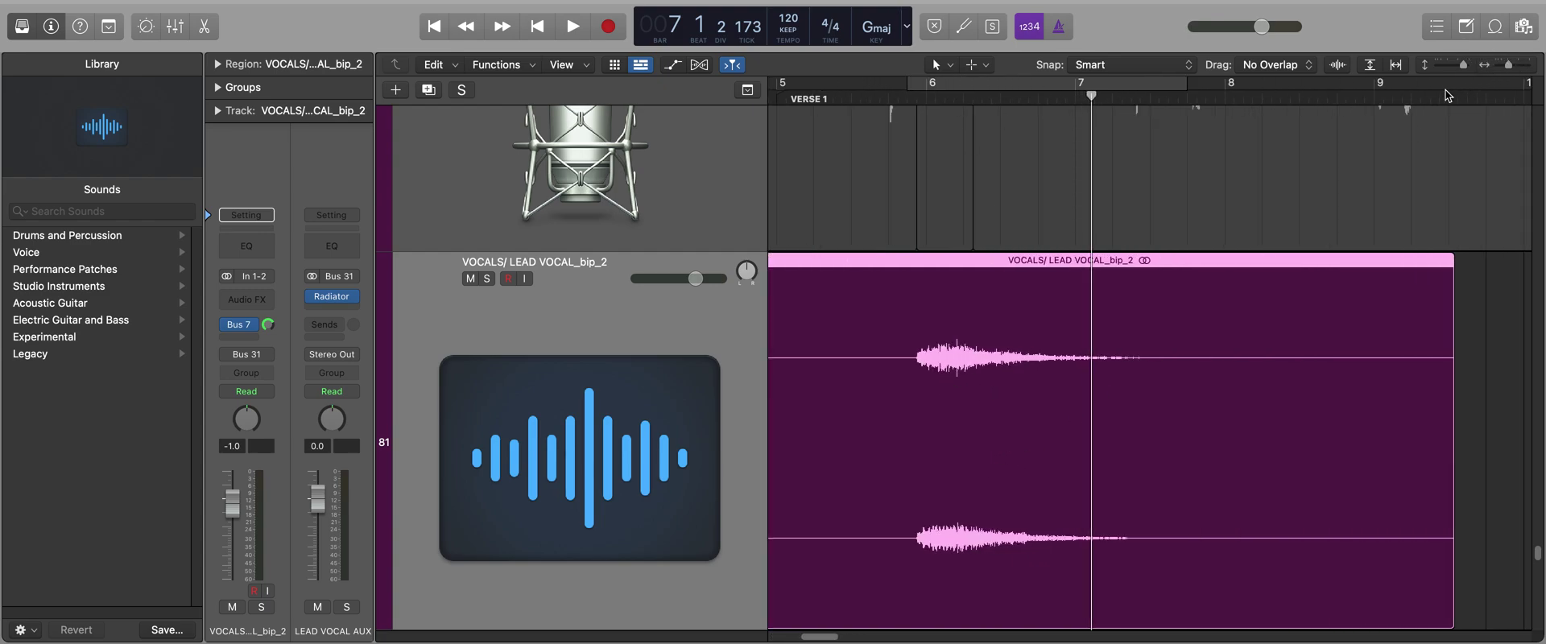
pyautogui.moveTo(1458, 95); pyautogui.dragTo(899, 115)
pyautogui.click(487, 278)
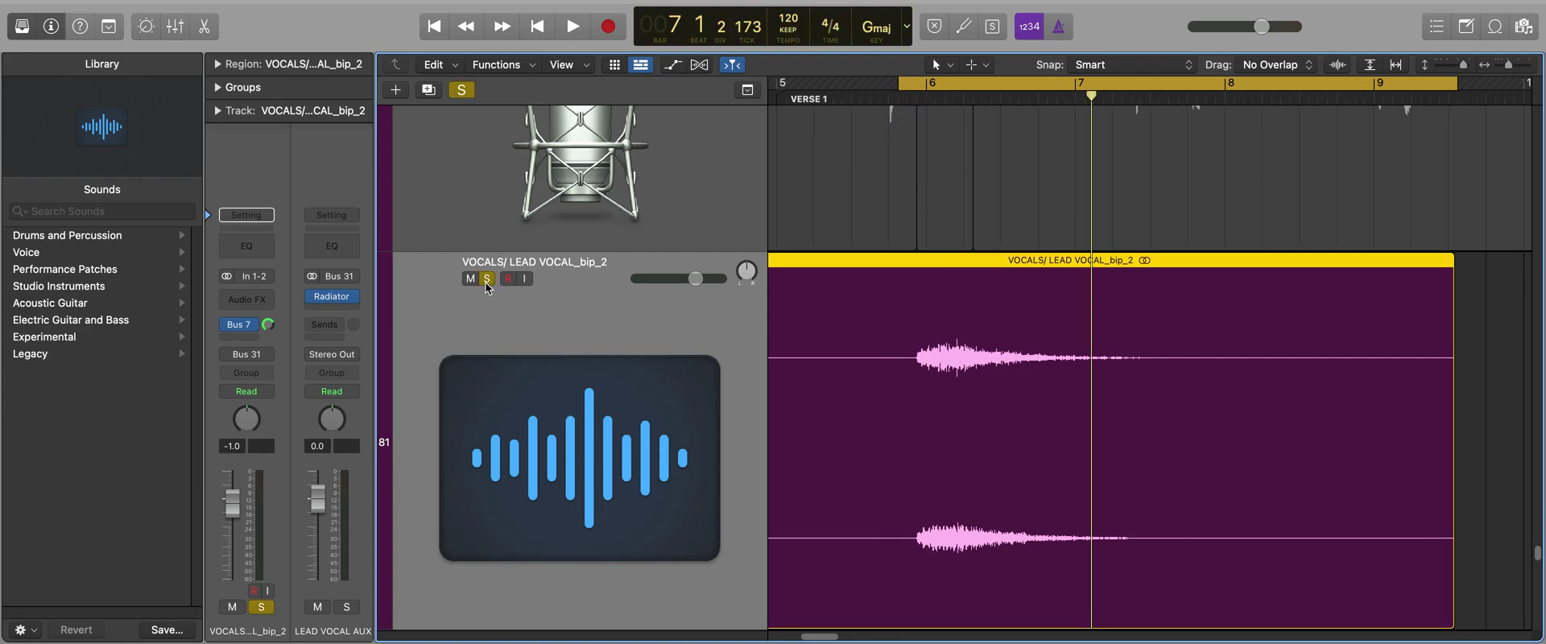
pyautogui.press('space')
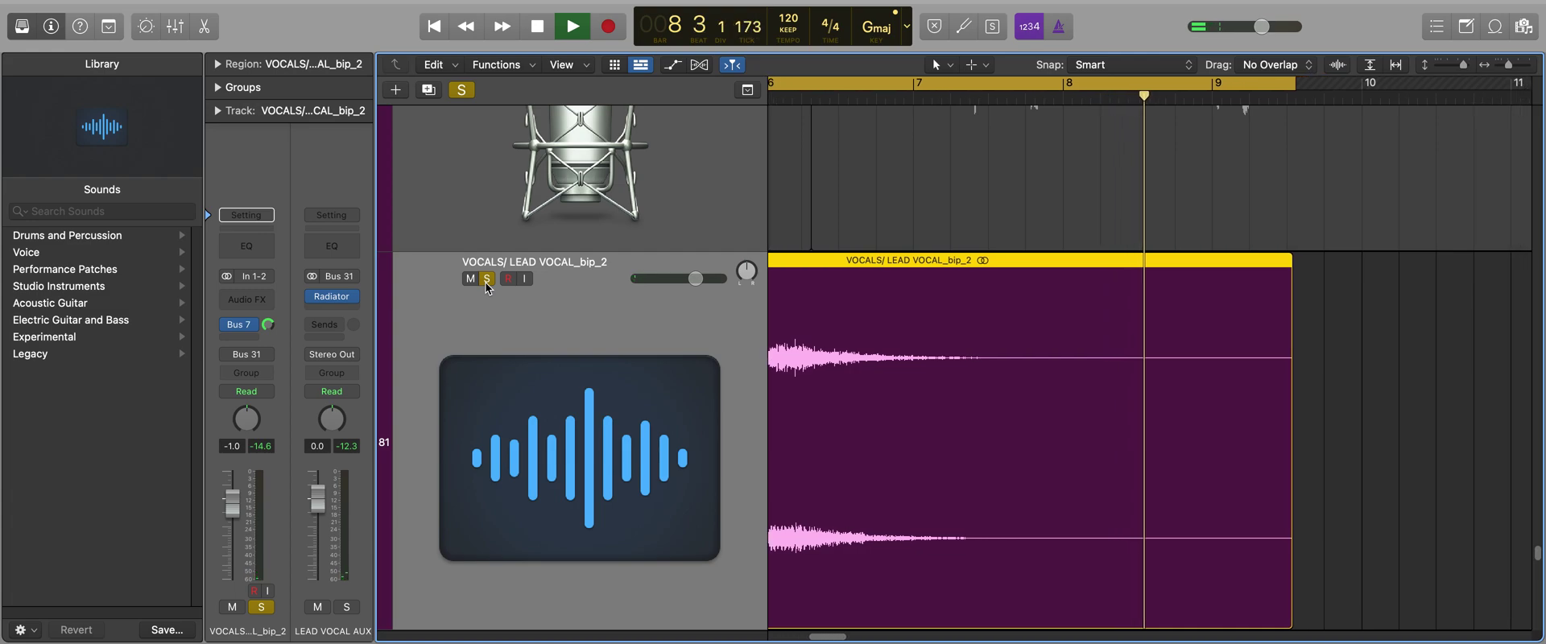
pyautogui.press('space')
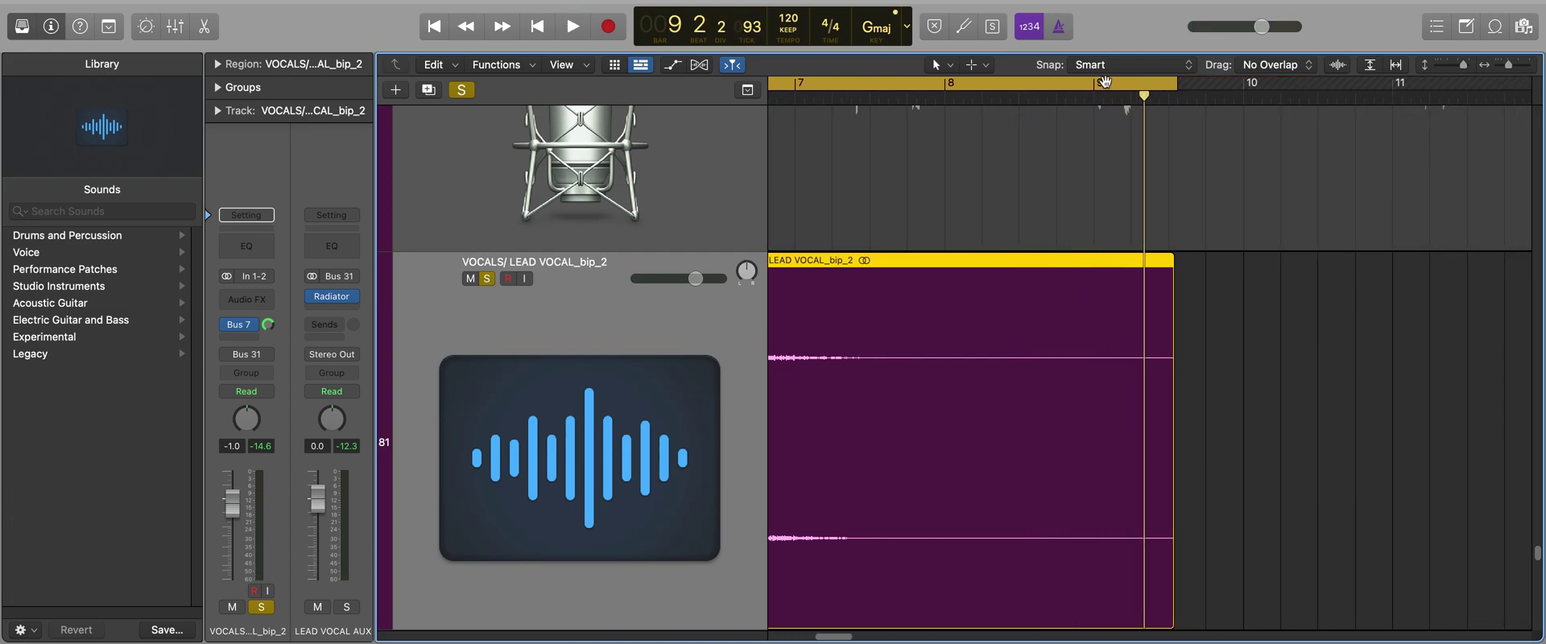
# Step: Turn off the loop and place the playhead just before the vocal audio begins
pyautogui.click(1099, 81)
pyautogui.hscroll(-10, 833, 636)
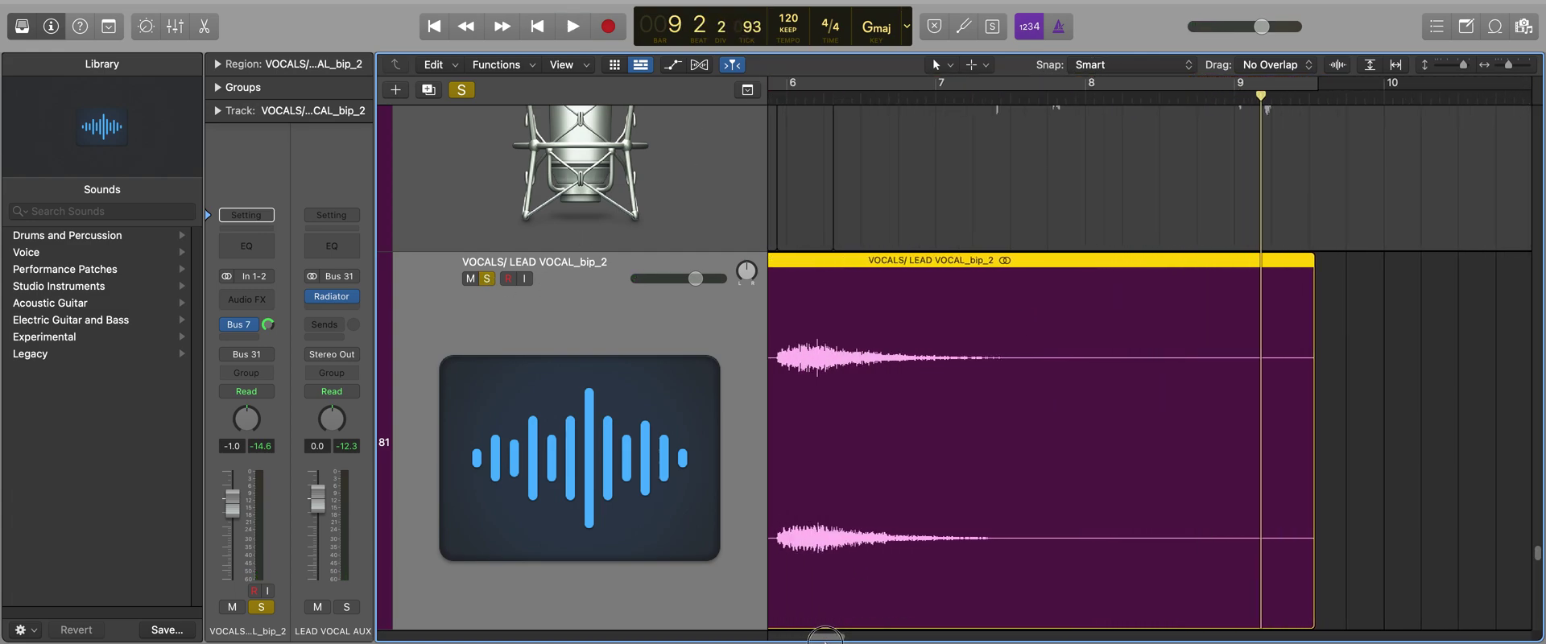
pyautogui.hscroll(-1, 811, 636)
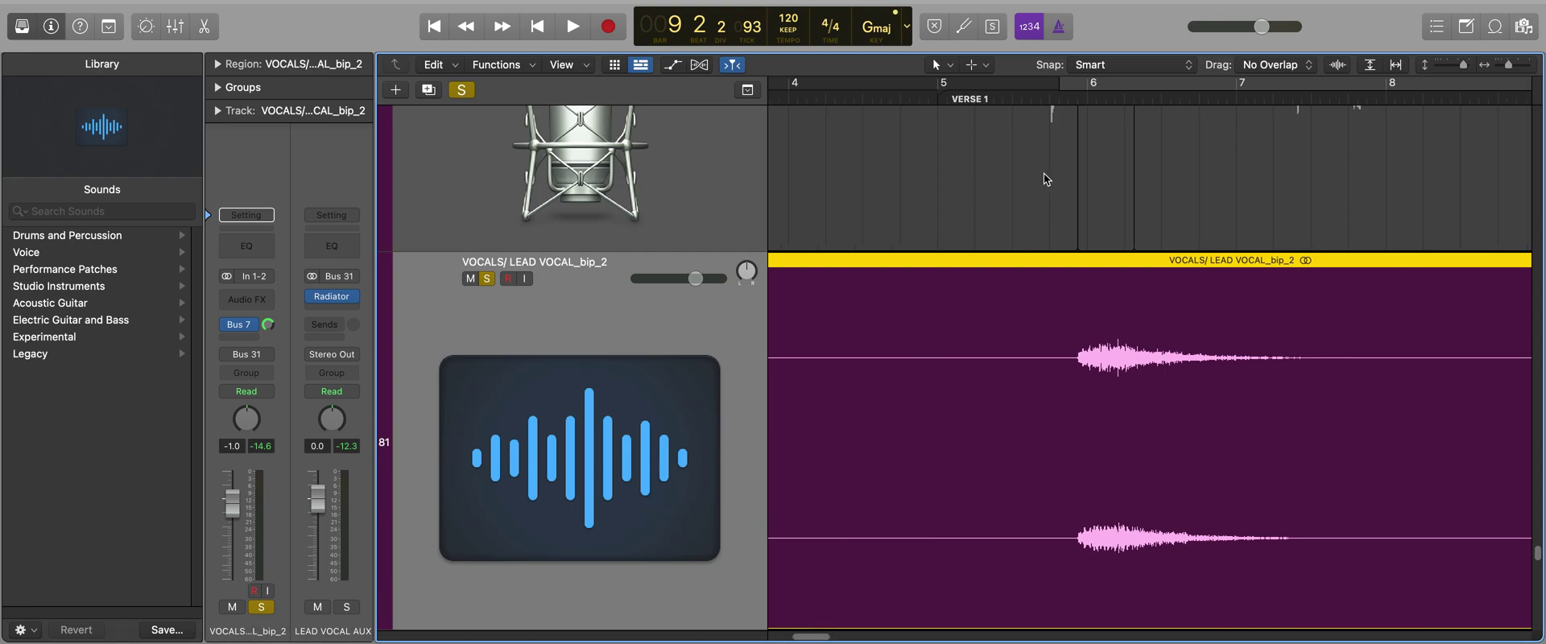
pyautogui.click(1071, 99)
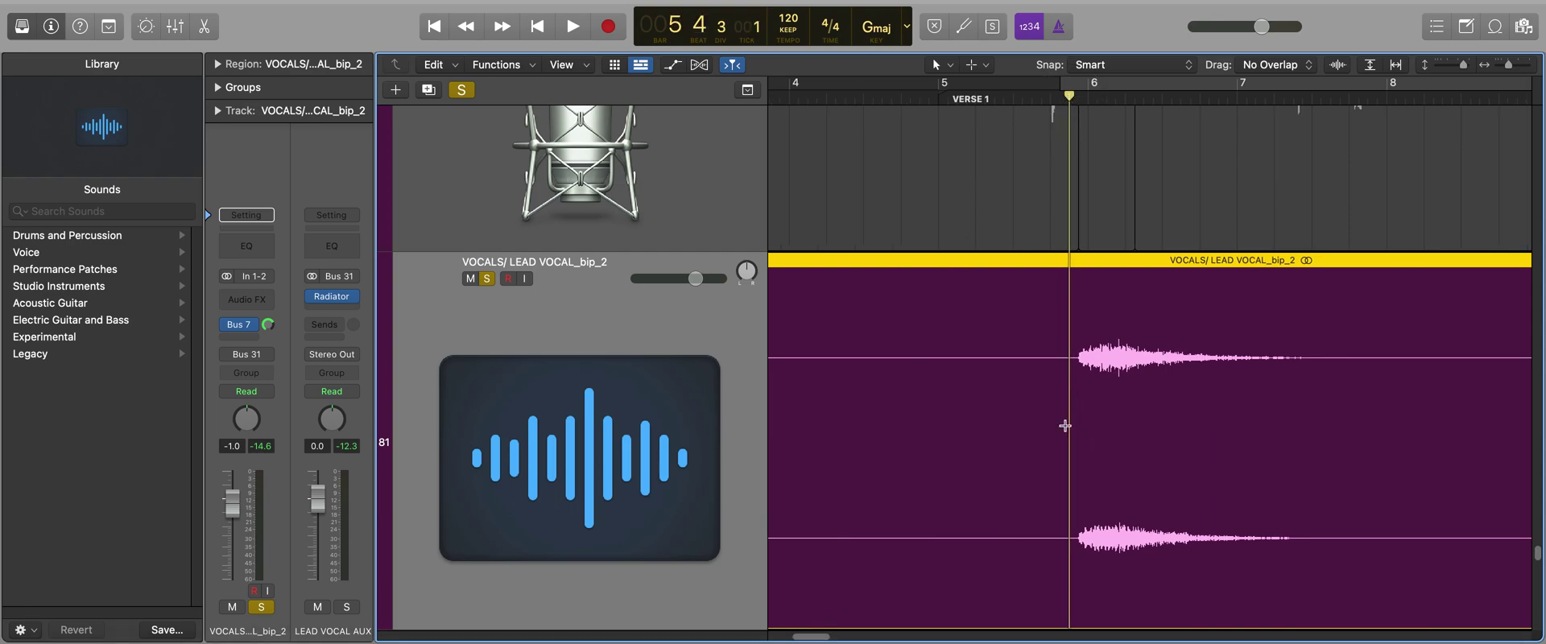
# Step: Split the bounced region at the playhead, delete the empty left part, and add a short fade-in
pyautogui.press('super+t')
pyautogui.press('Delete')
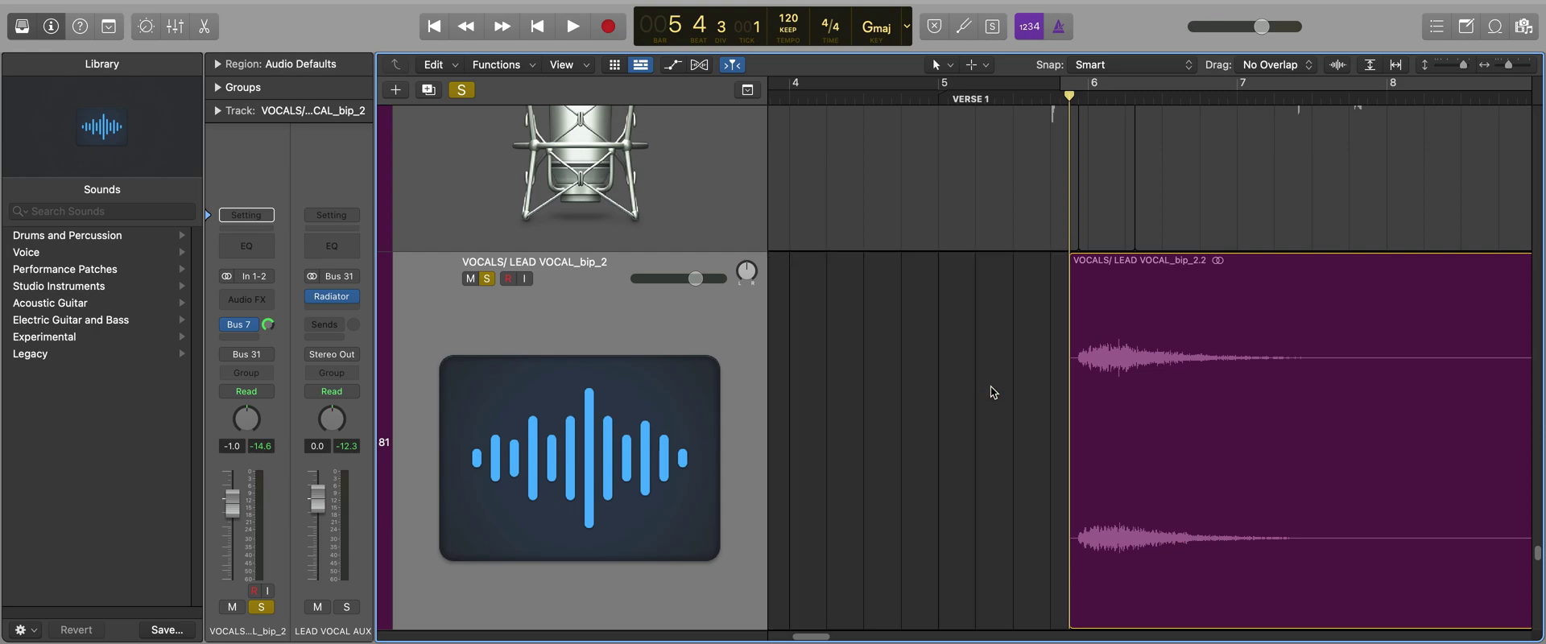
pyautogui.press('t')
pyautogui.press('a')
pyautogui.moveTo(1071, 272); pyautogui.dragTo(1082, 268)
pyautogui.press('t')
pyautogui.press('t')
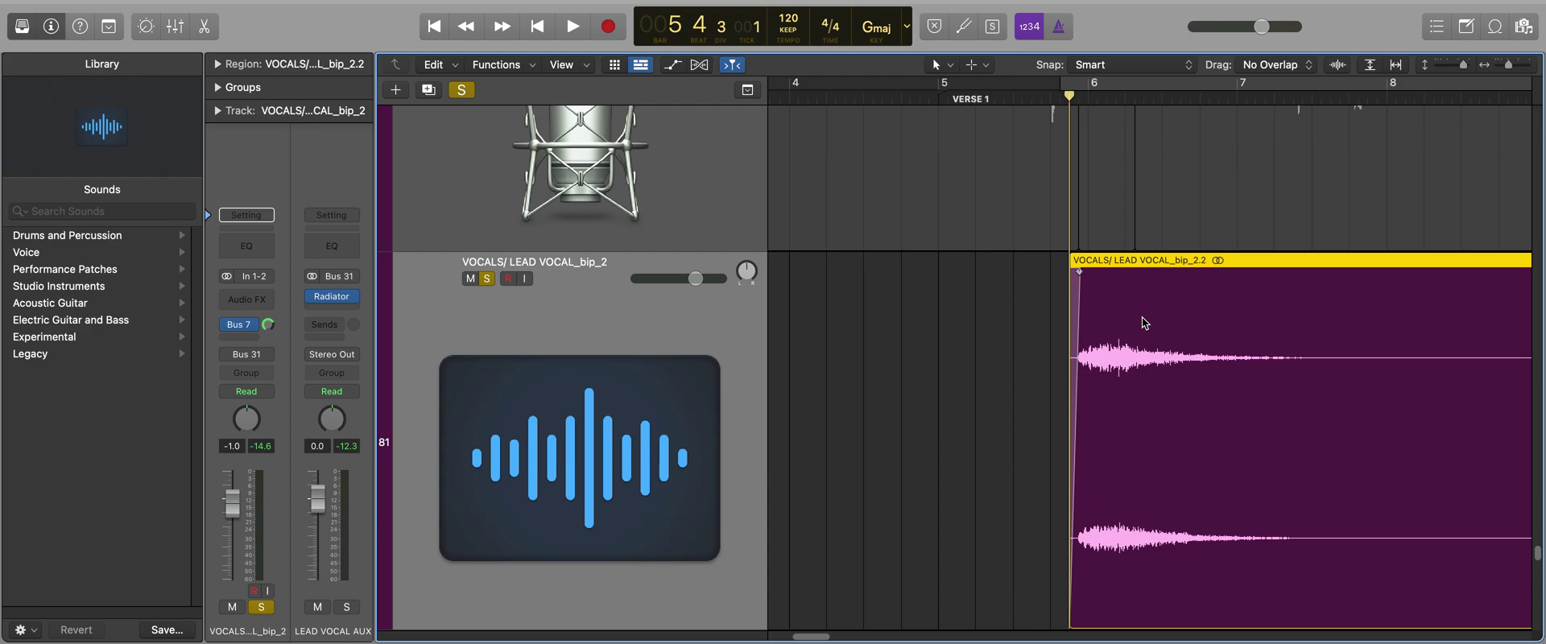
# Step: Reverse the vocal region and set a loop range ending at bar 10
pyautogui.hotkey('ctrl', 'r')
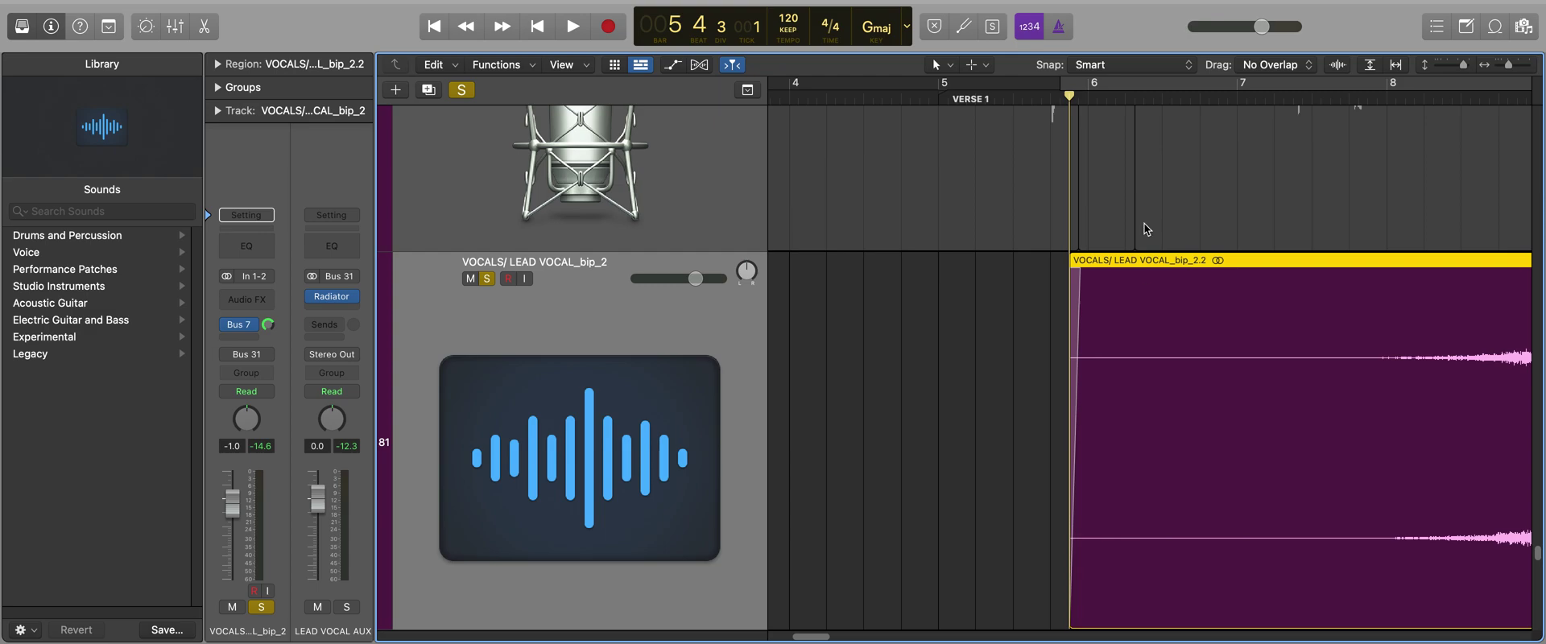
pyautogui.moveTo(808, 636); pyautogui.dragTo(834, 638)
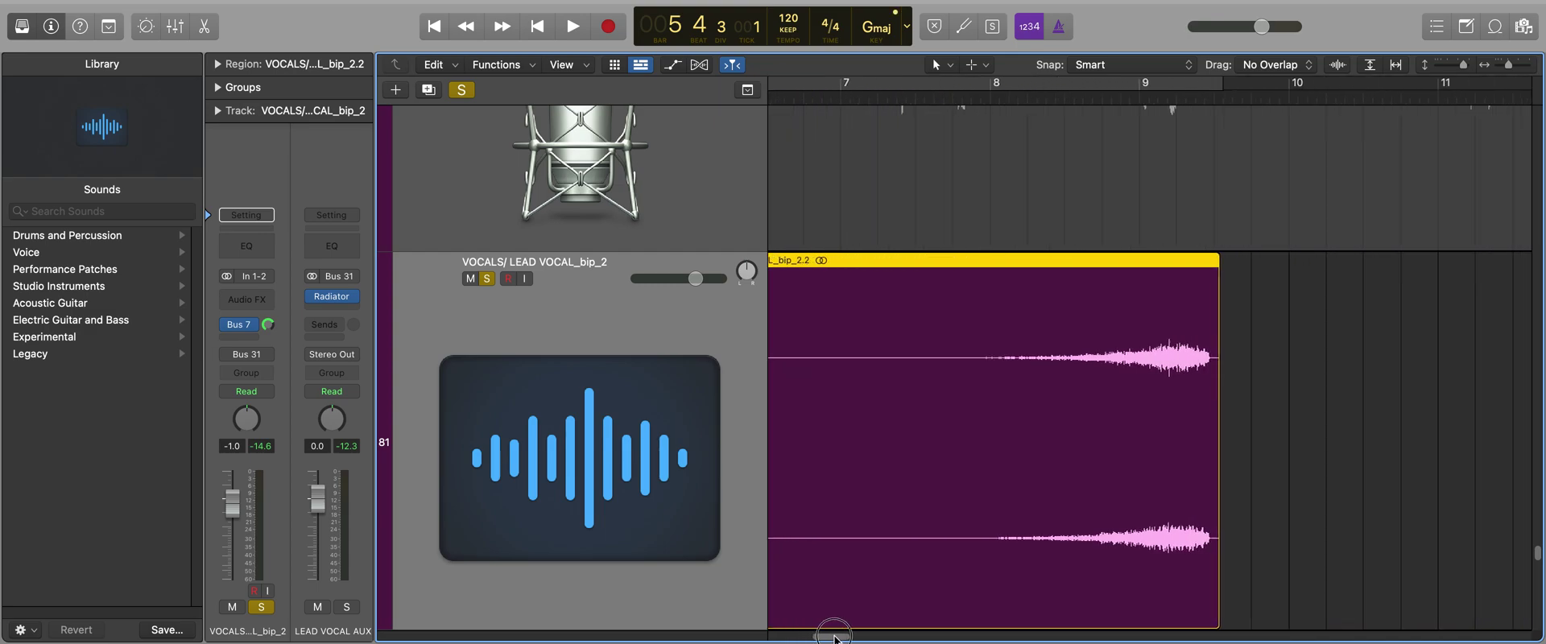
pyautogui.moveTo(1302, 88); pyautogui.dragTo(843, 98)
# Step: Audition the reversed swell, turn off looping, and check playback from bar 9
pyautogui.press('space')
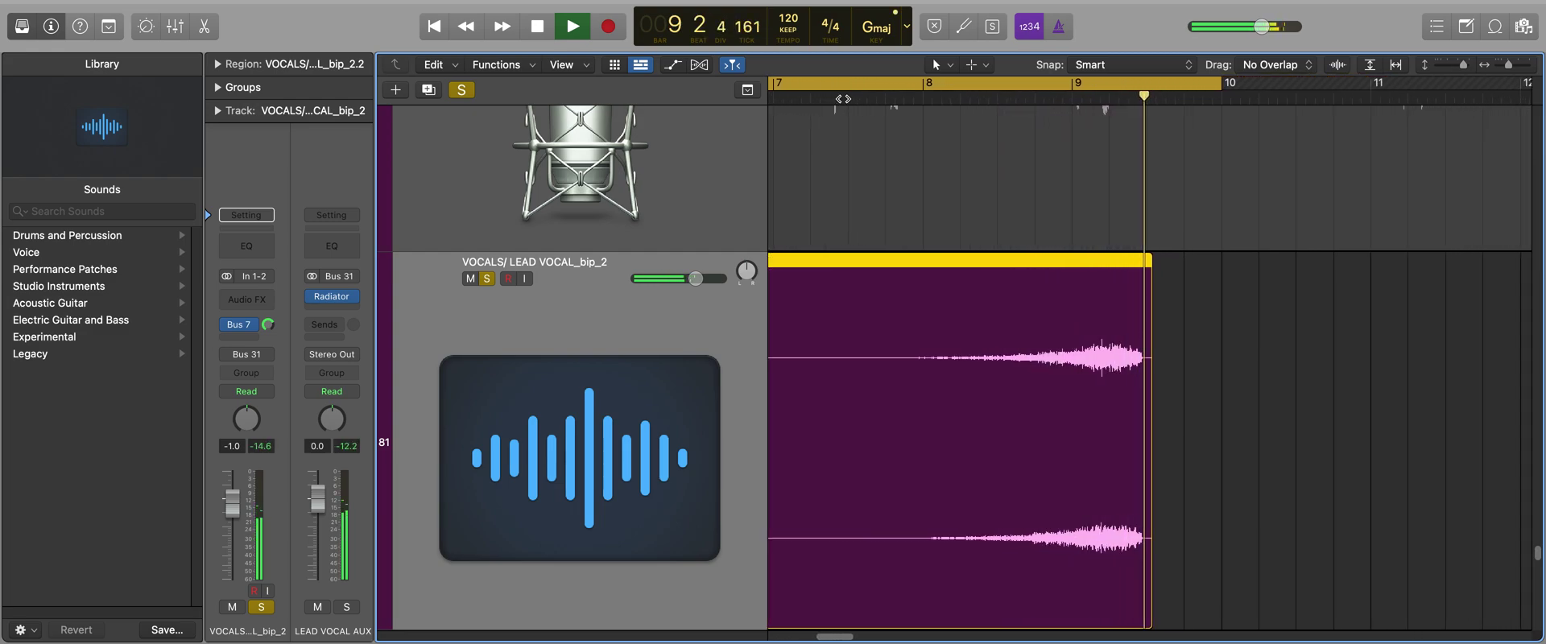
pyautogui.press('space')
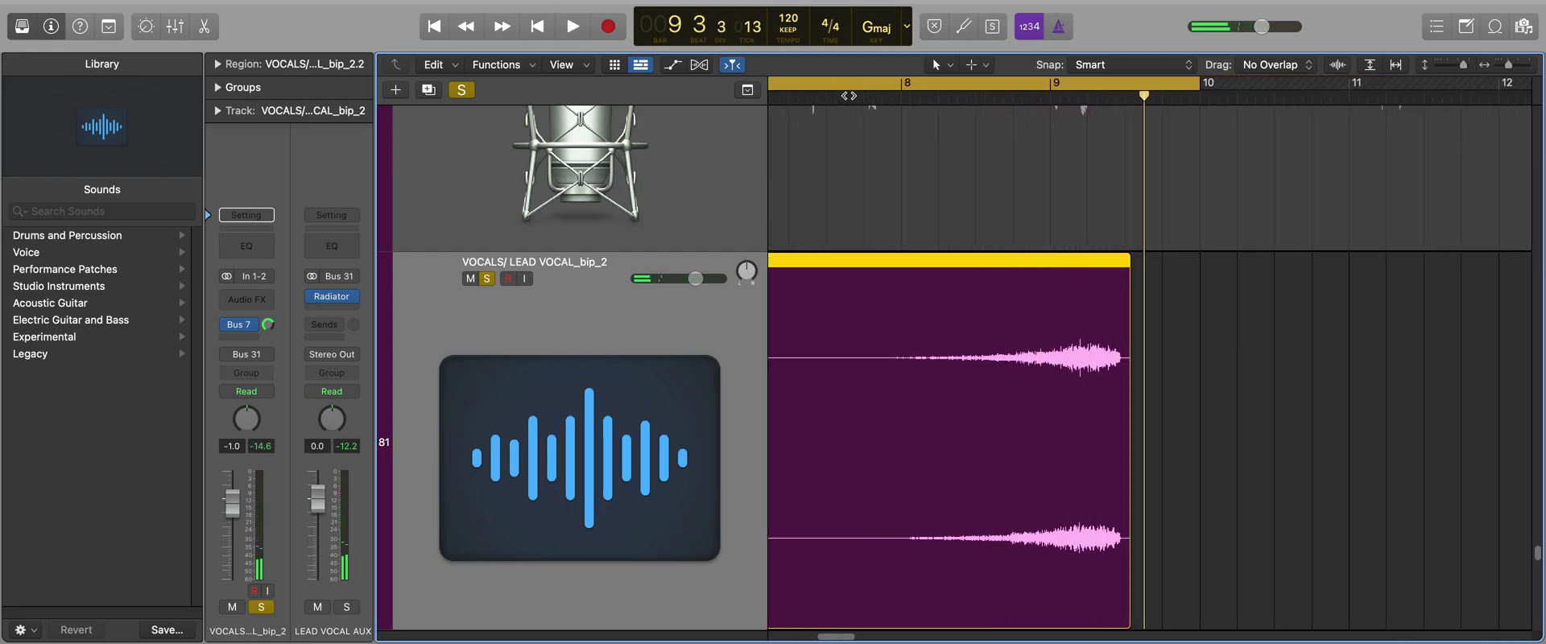
pyautogui.click(1034, 83)
pyautogui.click(1039, 97)
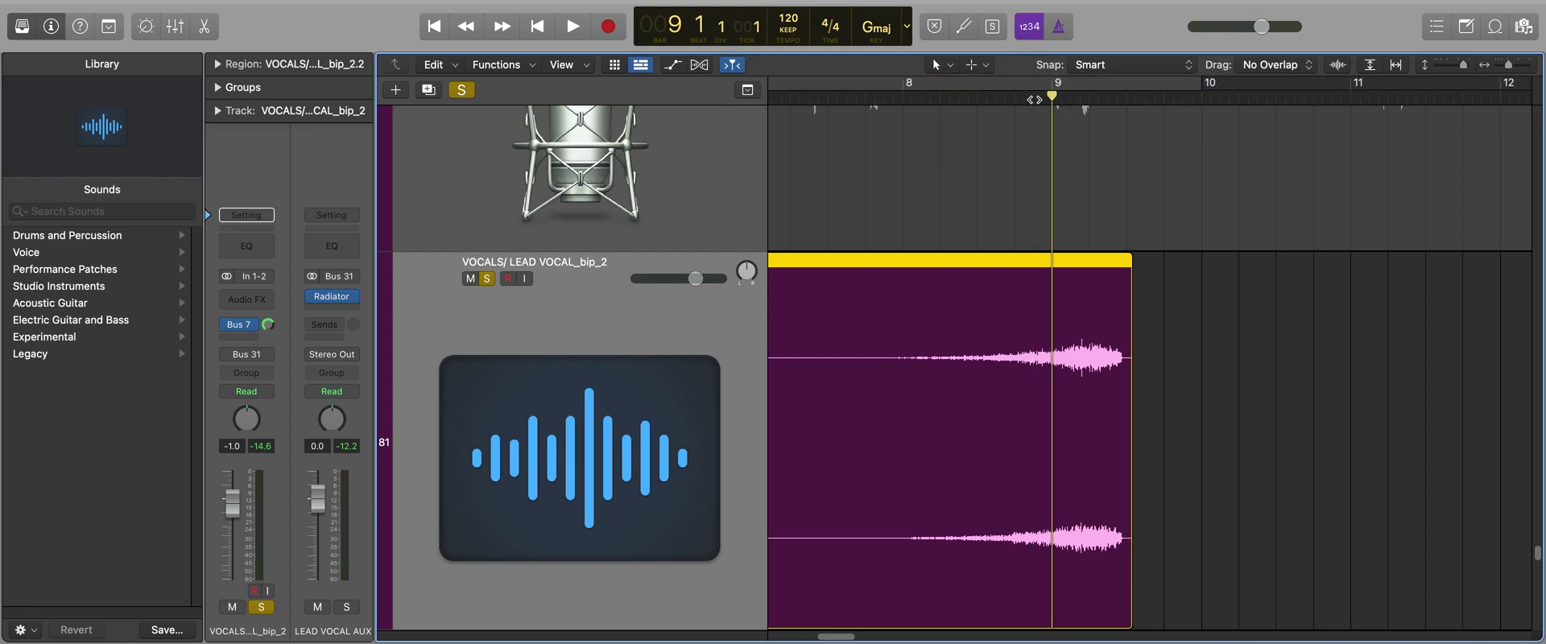
pyautogui.press('space')
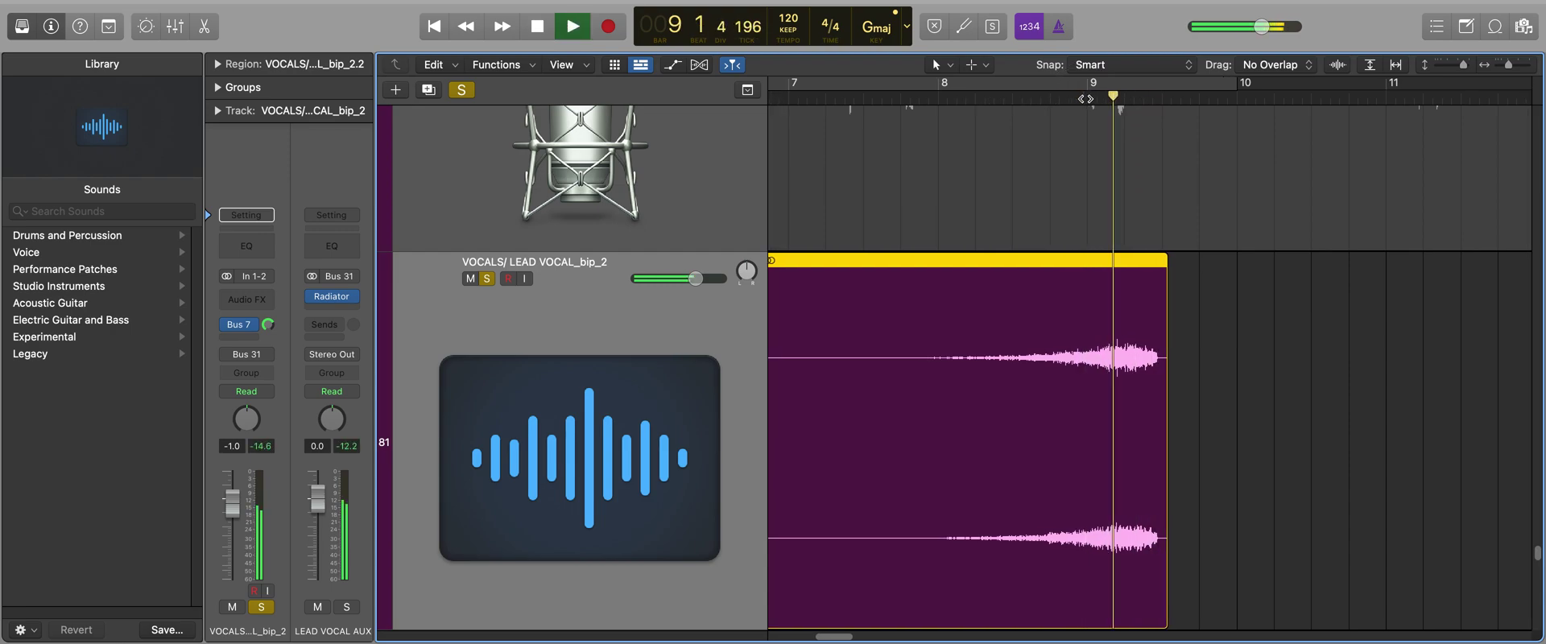
pyautogui.press('space')
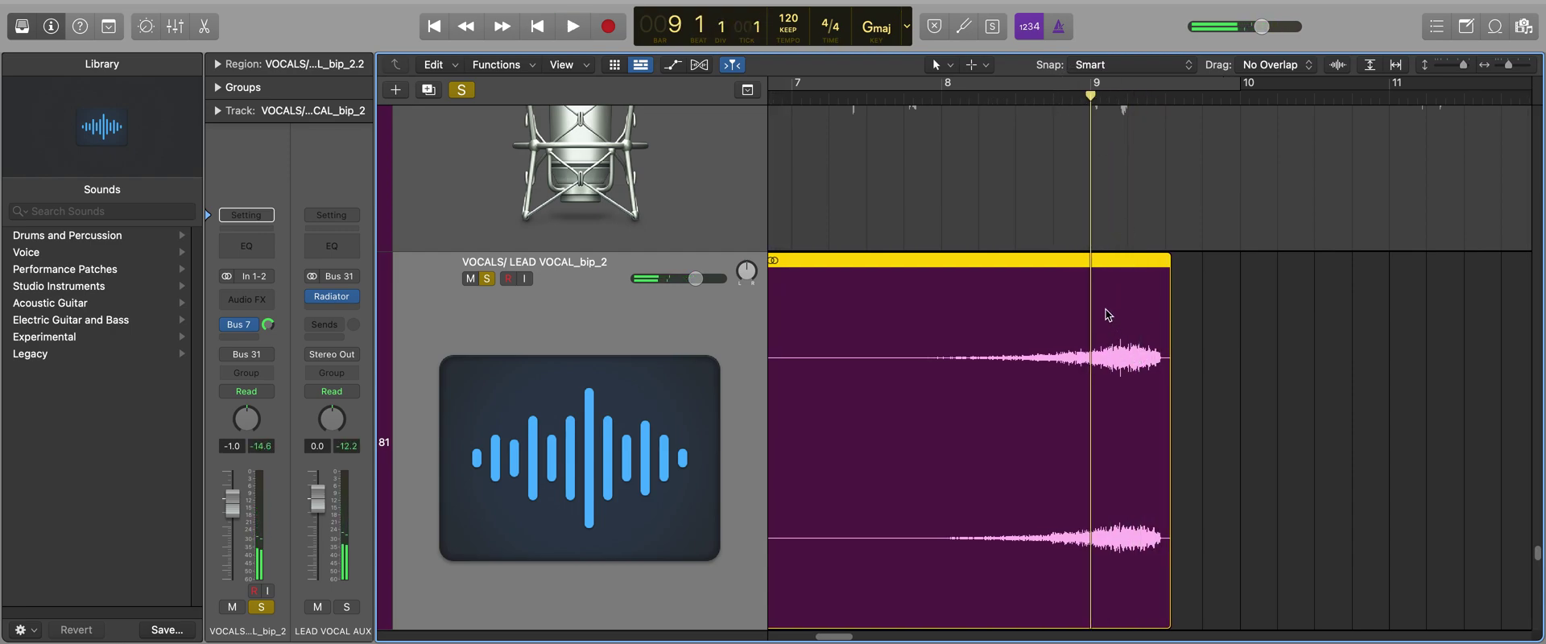
# Step: Split the reversed region at bar 9 and delete the part after it
pyautogui.press('super+t')
pyautogui.press('Delete')
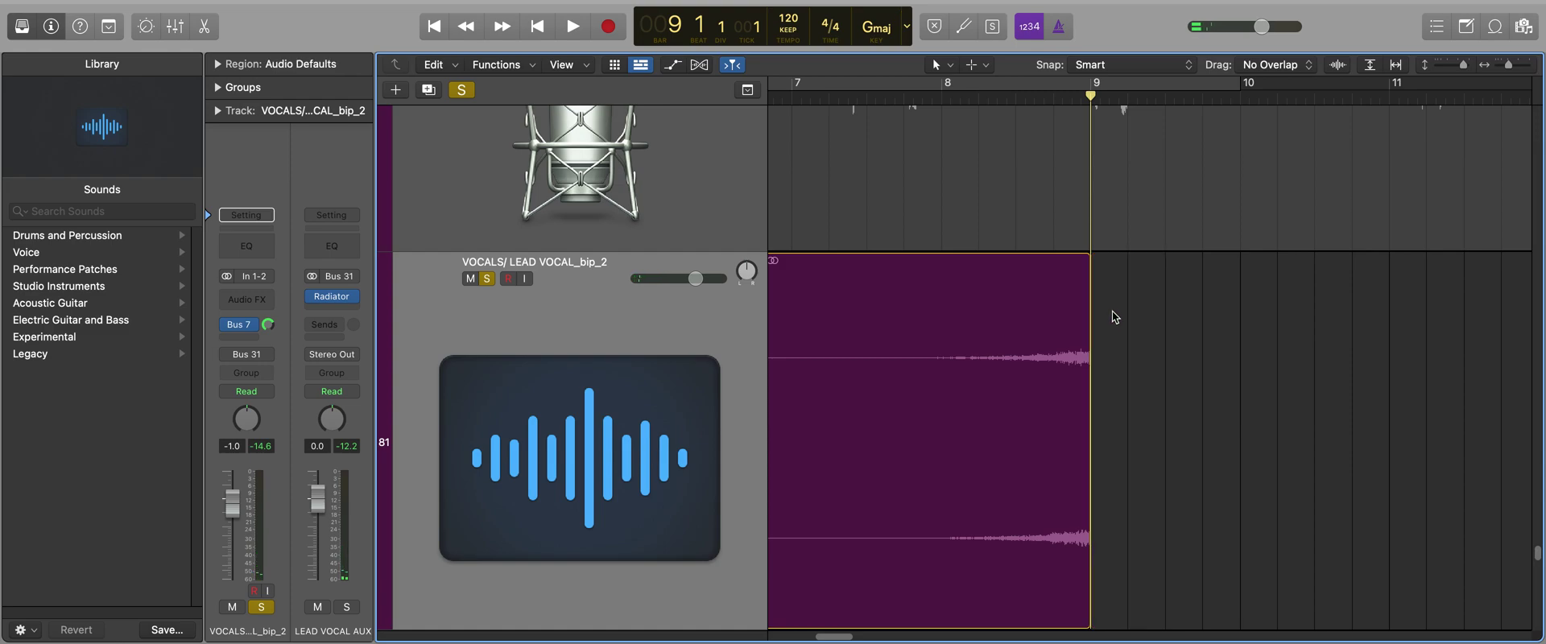
pyautogui.press('t')
pyautogui.press('a')
pyautogui.click(1080, 532)
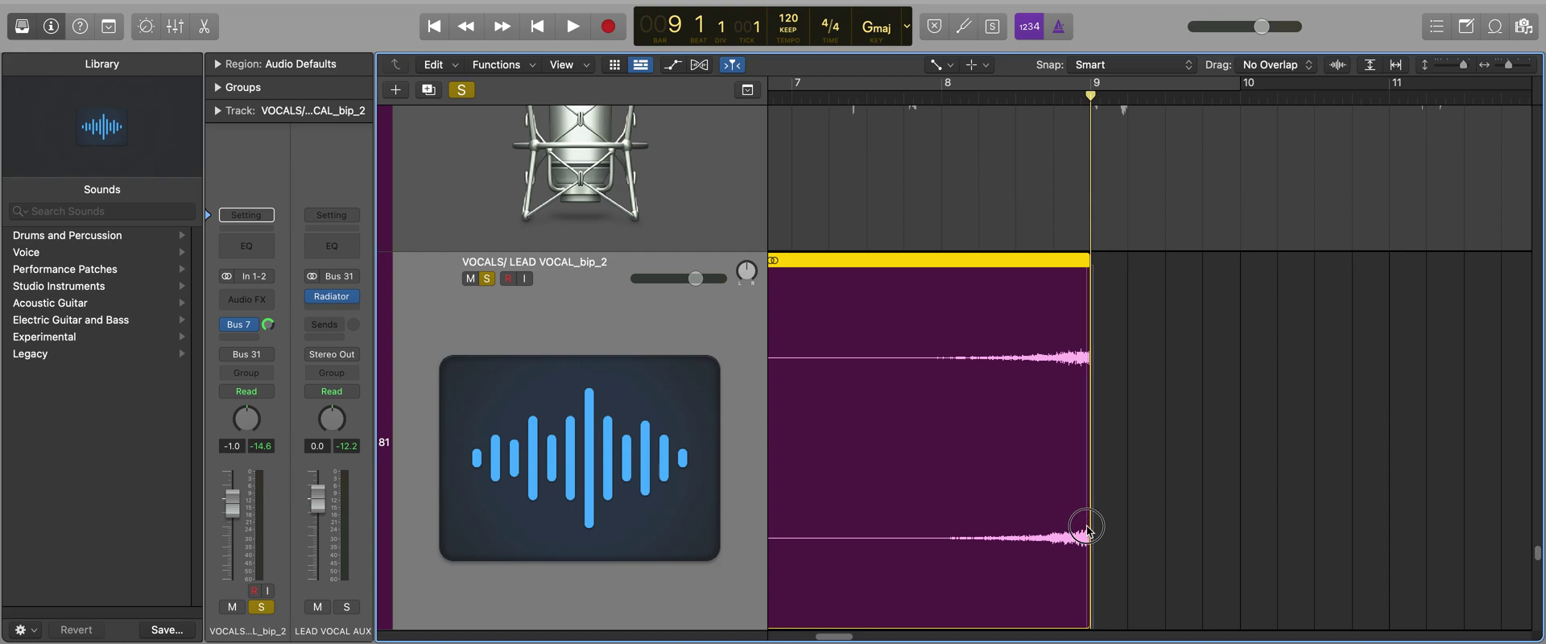
pyautogui.press('t')
pyautogui.press('t')
pyautogui.press('super+Left')
pyautogui.press('super+Left')
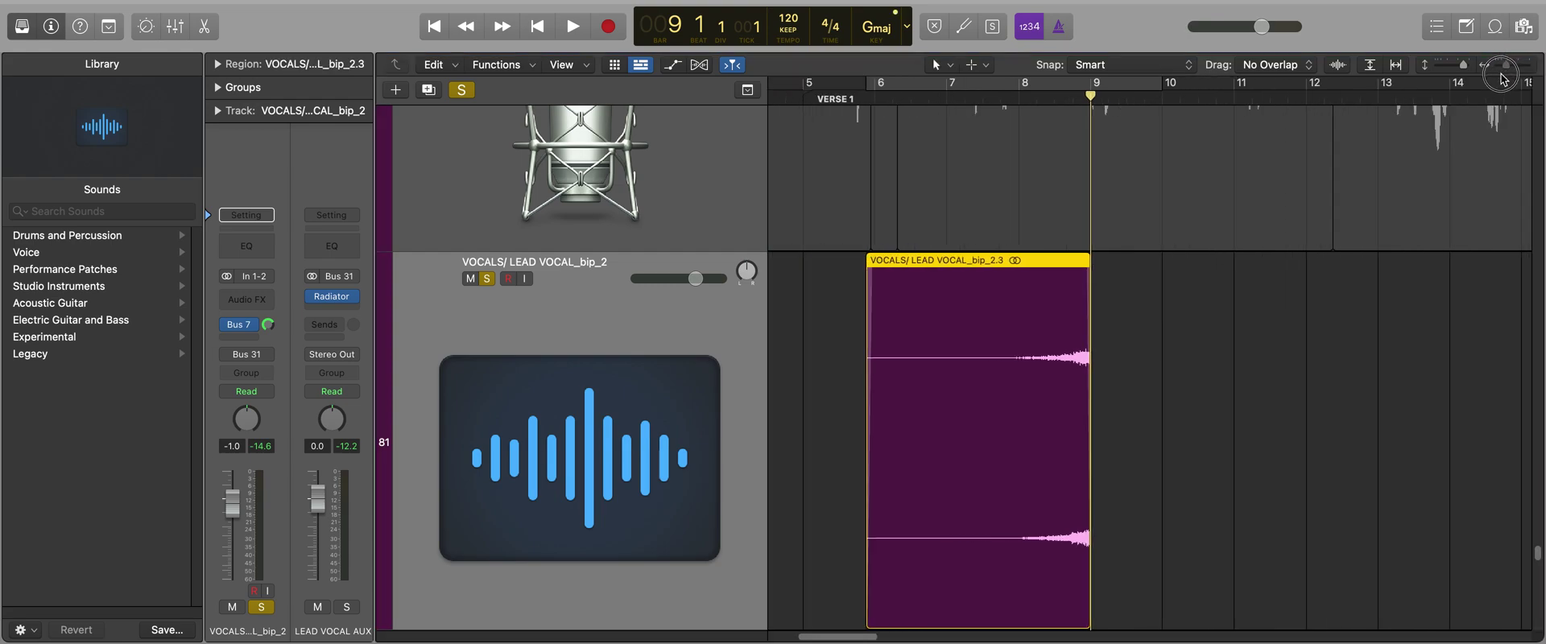
pyautogui.click(913, 97)
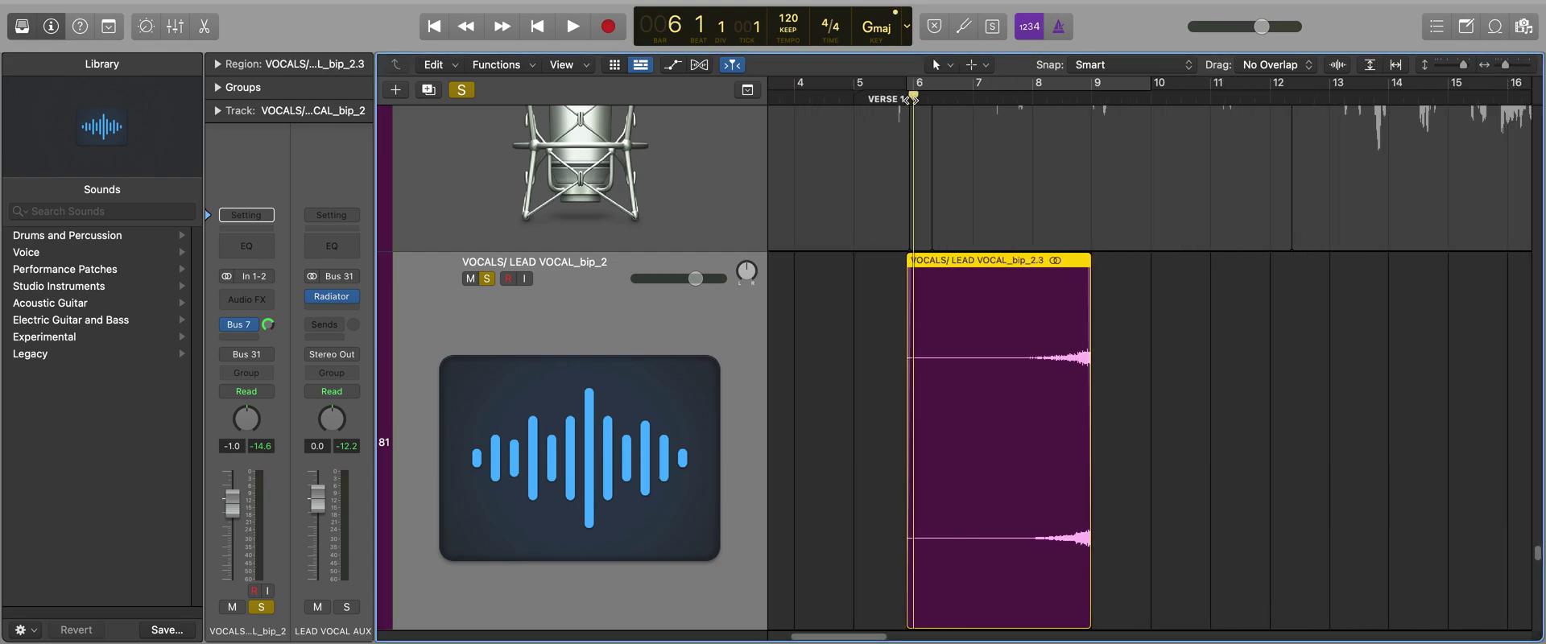
pyautogui.press('space')
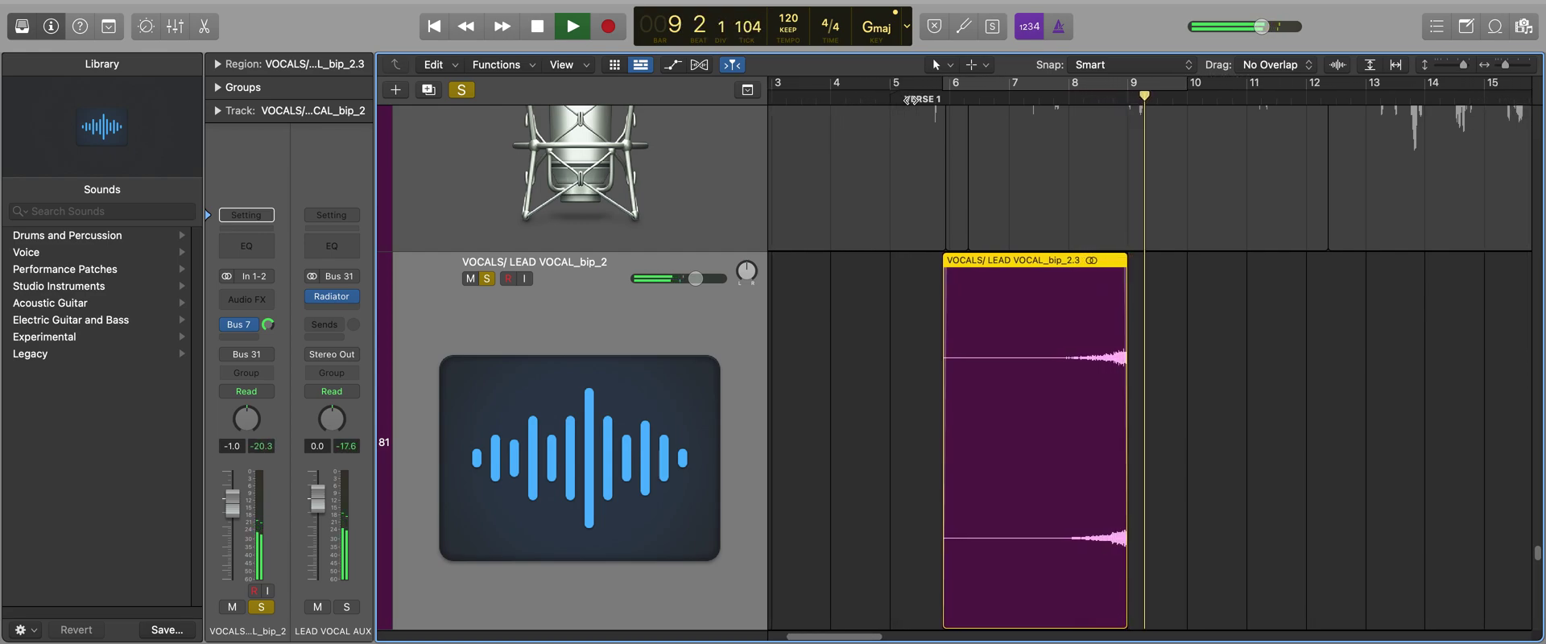
pyautogui.press('space')
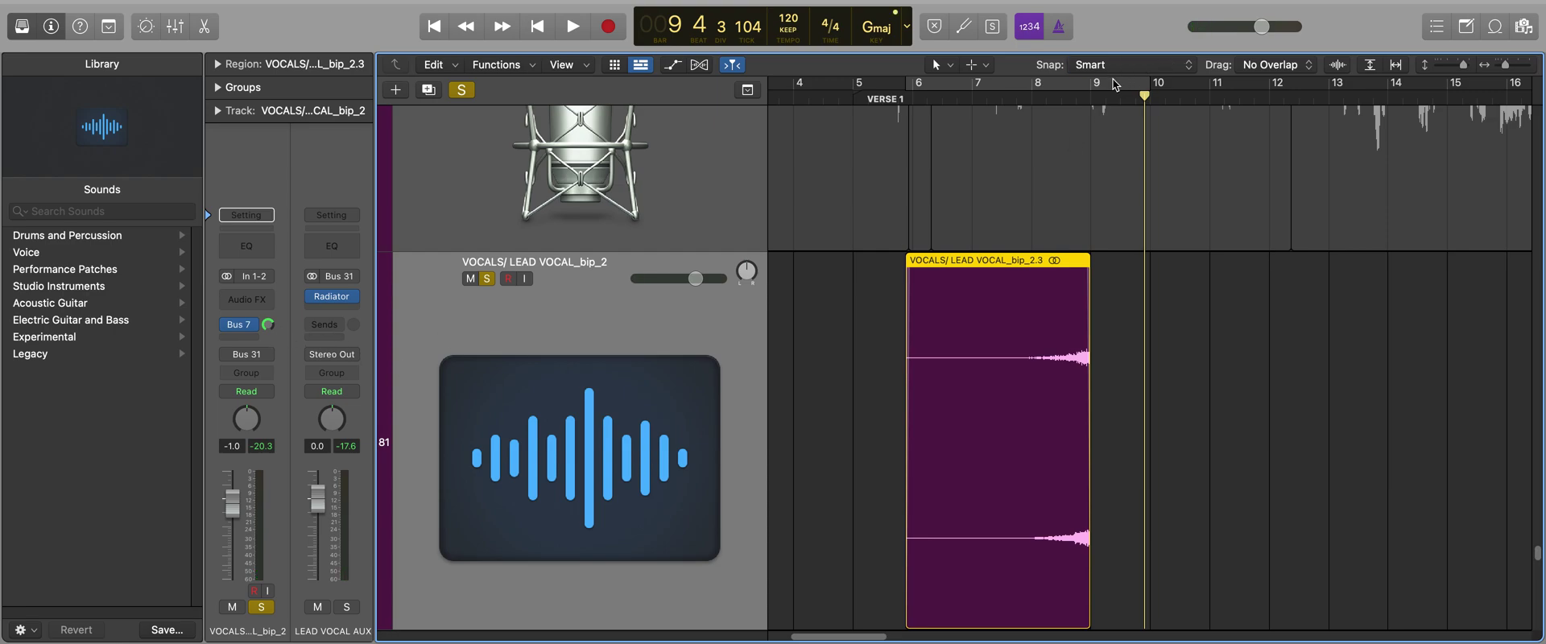
pyautogui.moveTo(1115, 83); pyautogui.dragTo(910, 84)
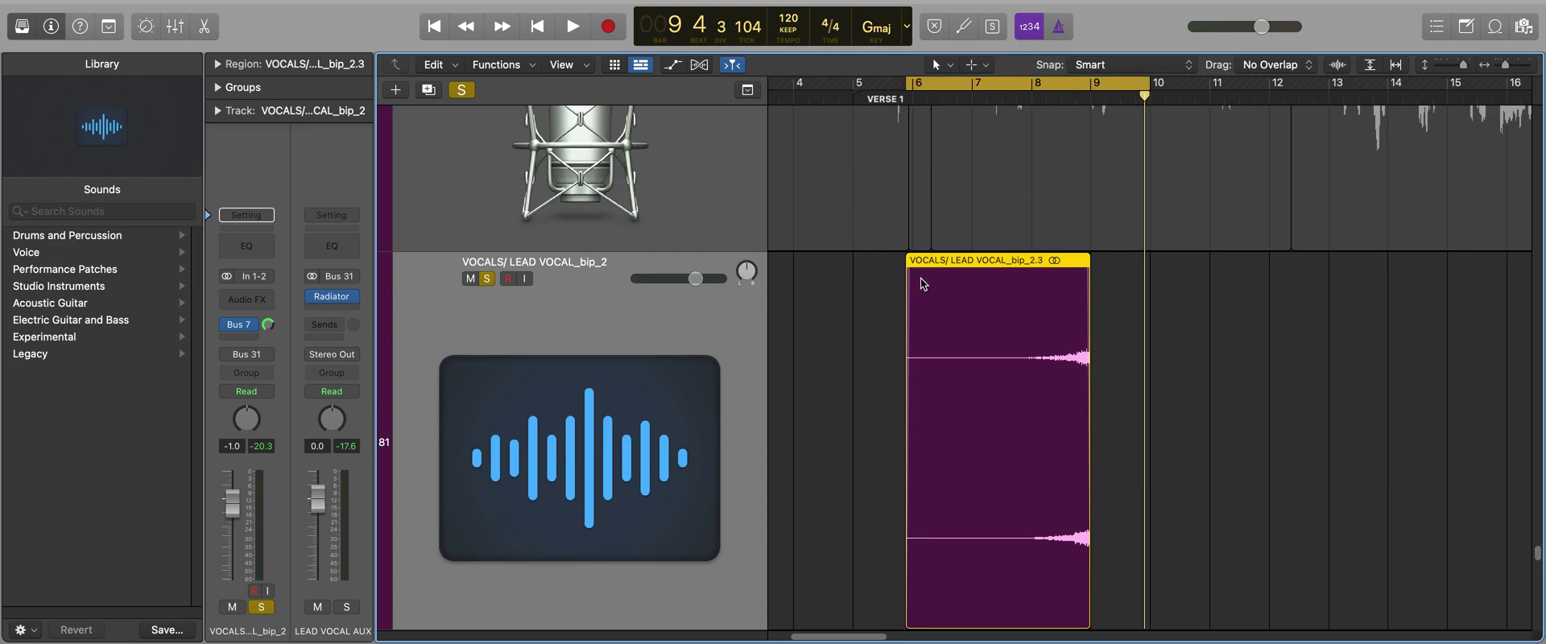
# Step: Confirm the Bus 7 send feeds REVERB AUX 1, then play from bar 8 without looping
pyautogui.click(239, 325)
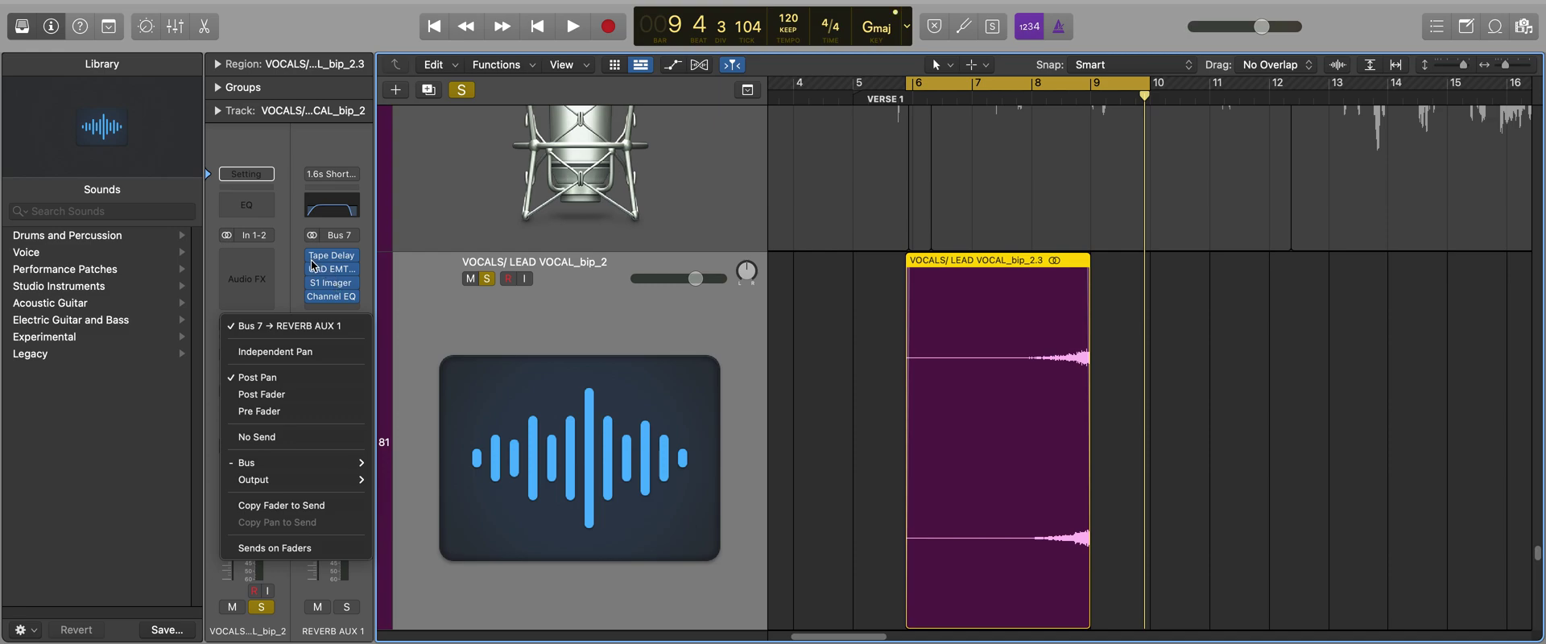
pyautogui.click(288, 250)
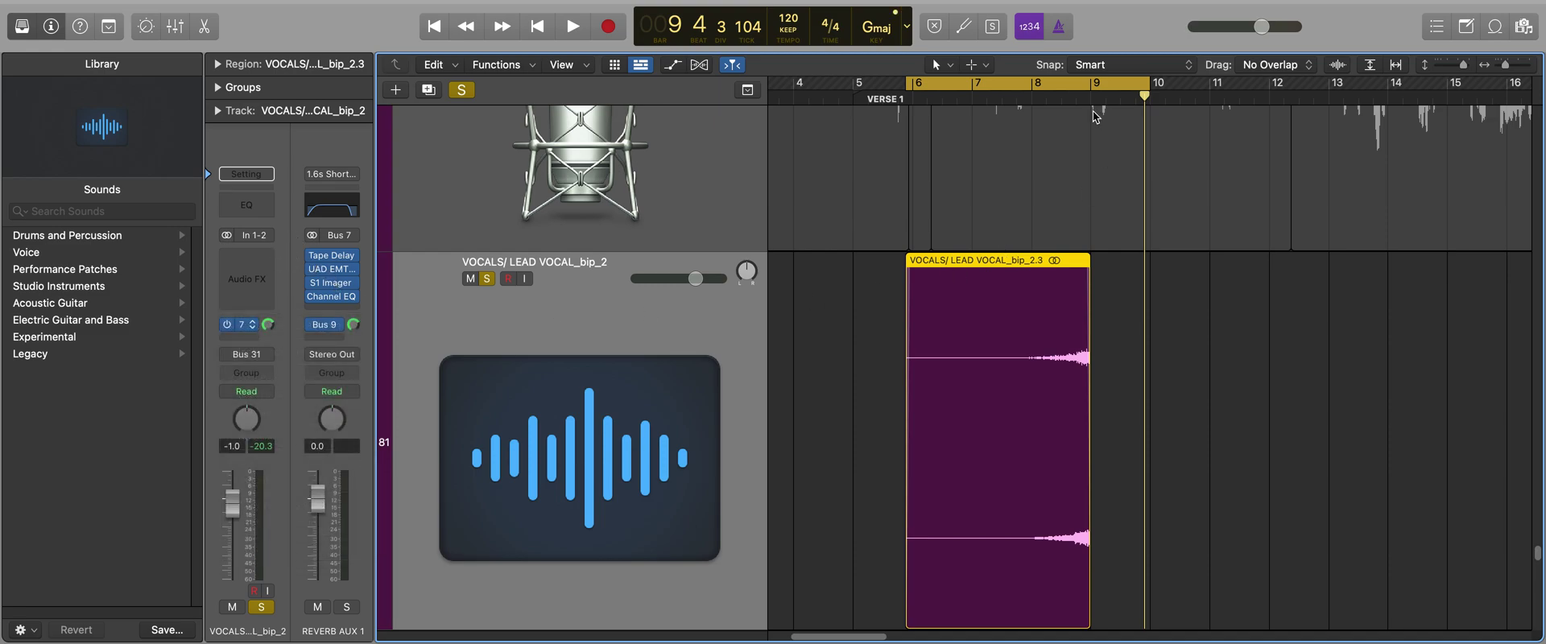
pyautogui.click(1064, 95)
pyautogui.click(1074, 87)
pyautogui.press('space')
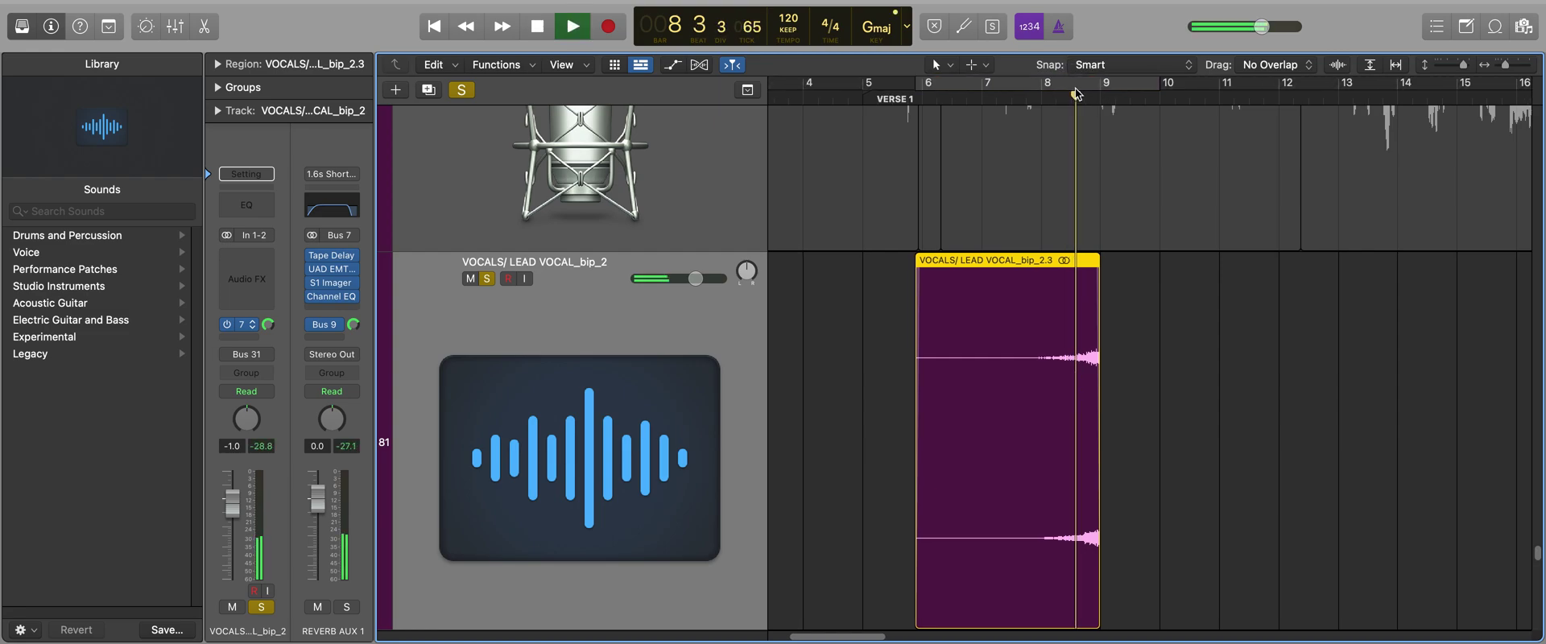
# Step: Re-enable the bars 6–10 loop and insert ValhallaVintageVerb (Stereo) on the lead vocal
pyautogui.click(1077, 91)
pyautogui.press('space')
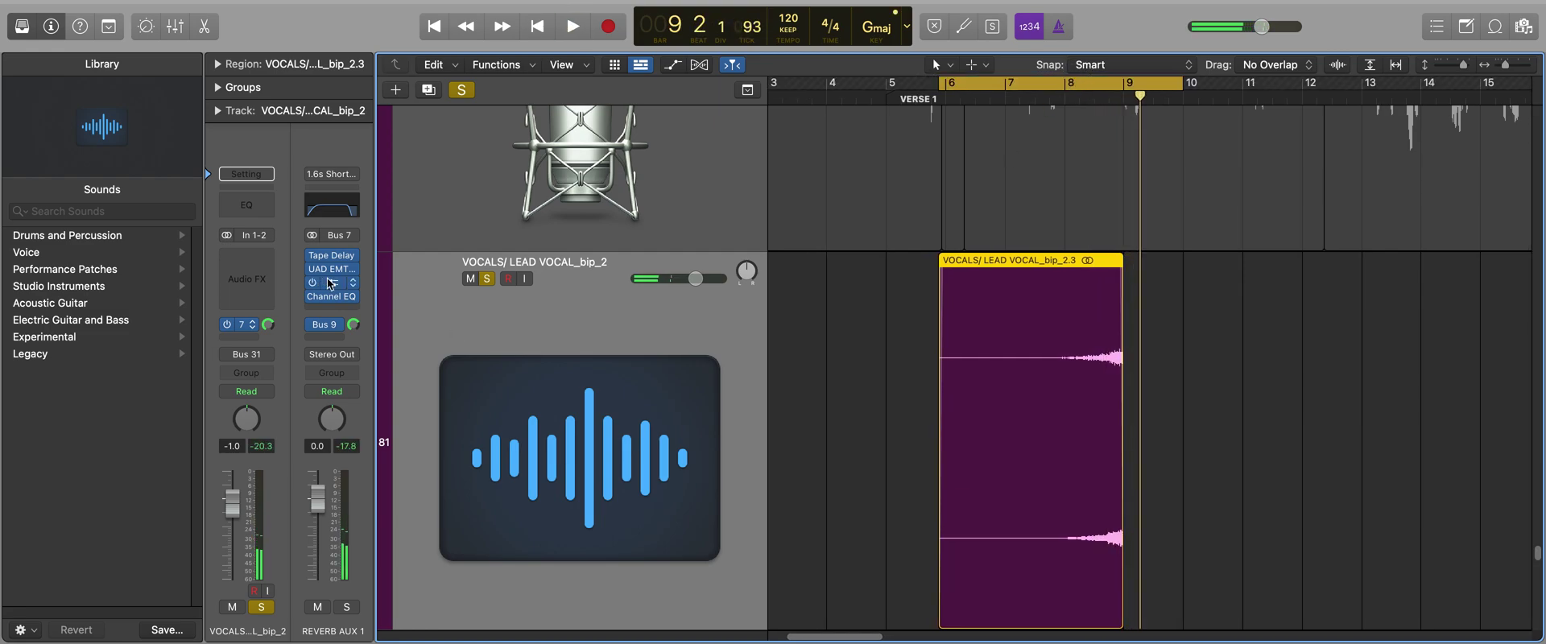
pyautogui.click(240, 256)
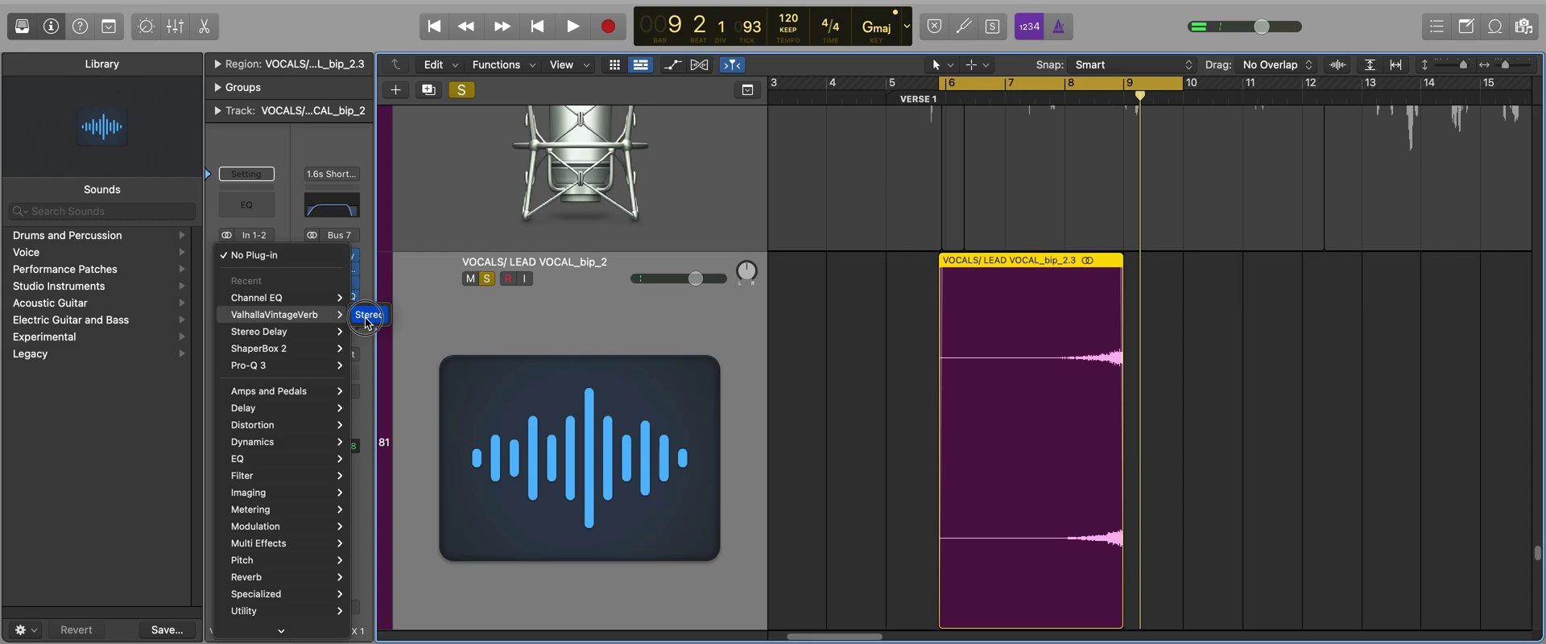
pyautogui.click(367, 317)
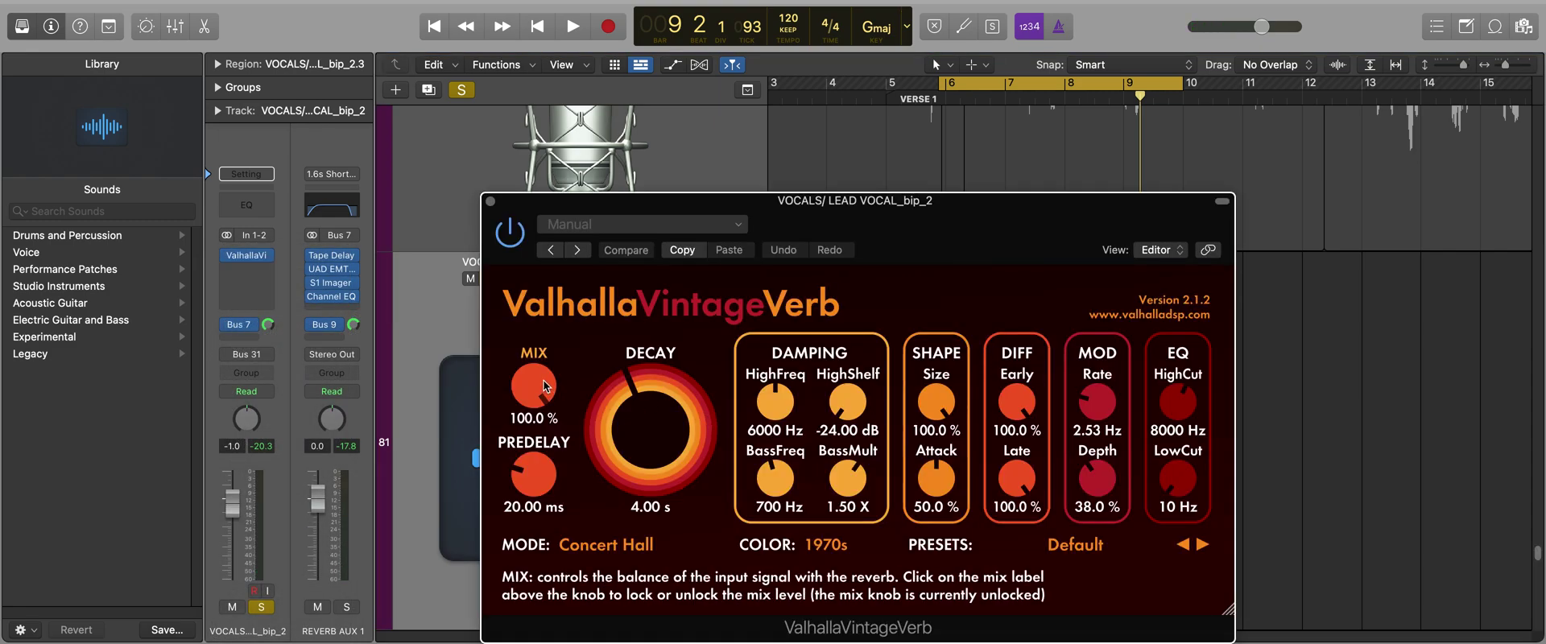
# Step: While looping, set the VintageVerb mix to 43.6 % and decay to 2.06 s
pyautogui.press('space')
pyautogui.moveTo(545, 386); pyautogui.dragTo(641, 463)
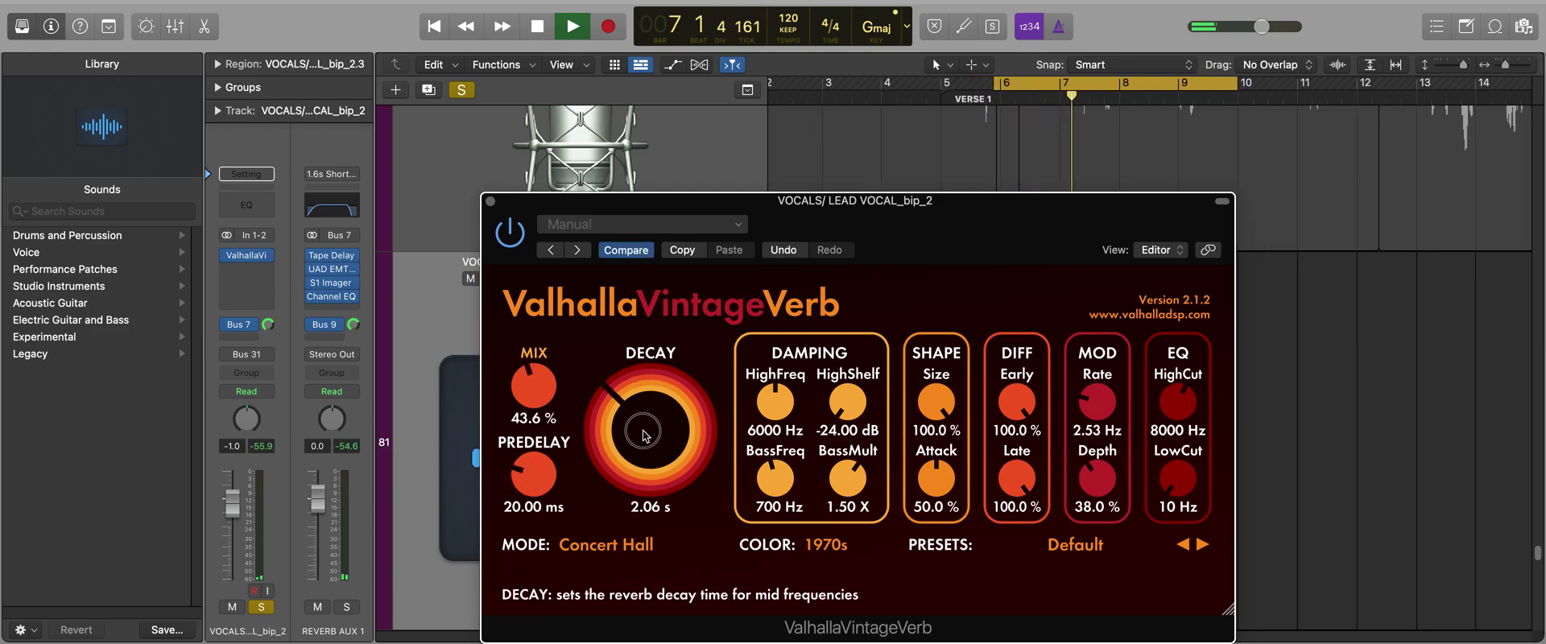
pyautogui.click(491, 202)
pyautogui.press('space')
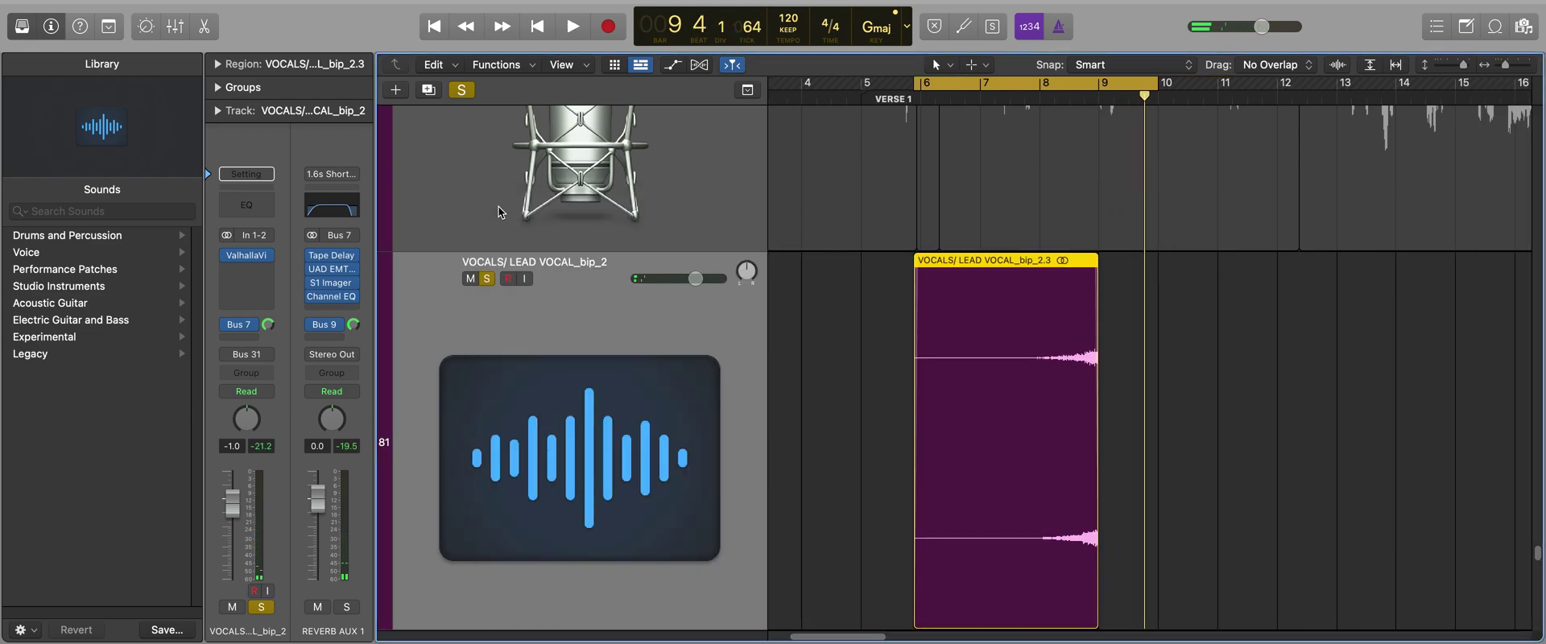
# Step: Insert a Stereo Delay (Stereo) after VintageVerb with both output mix levels at 12 %
pyautogui.click(247, 269)
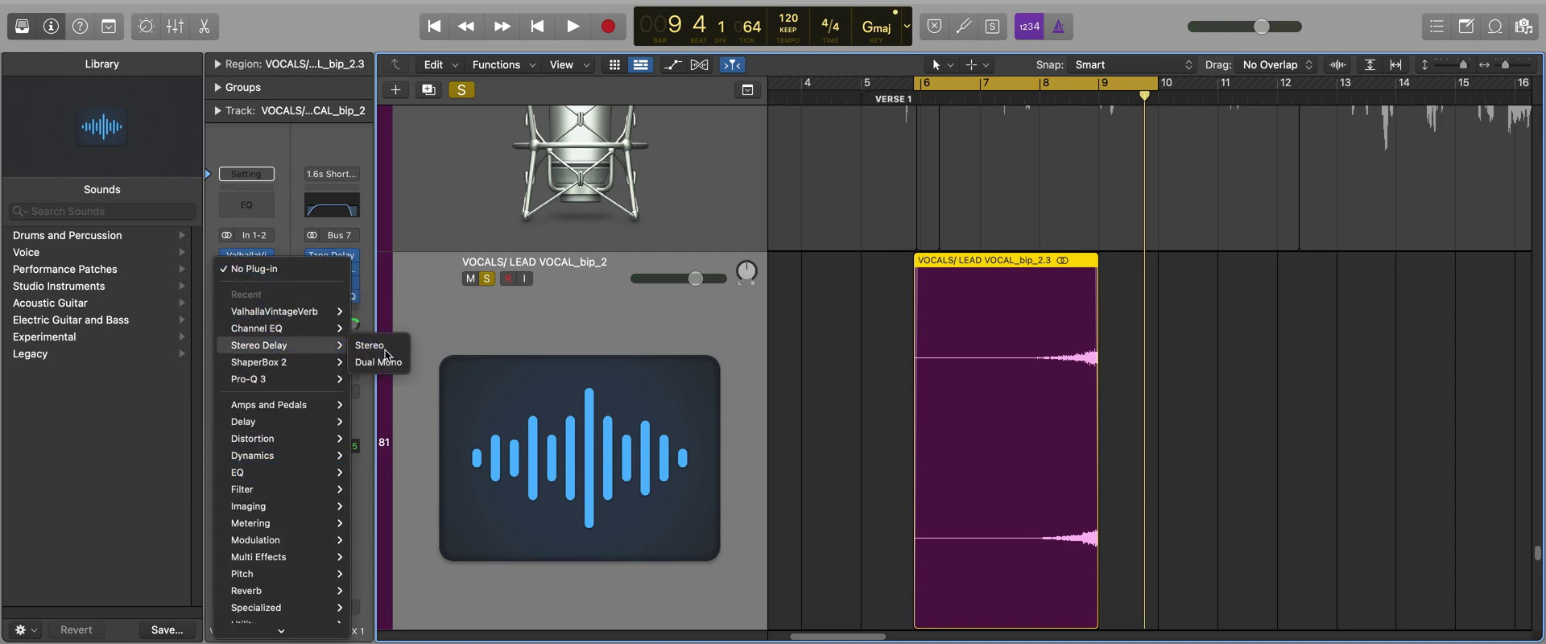
pyautogui.click(427, 362)
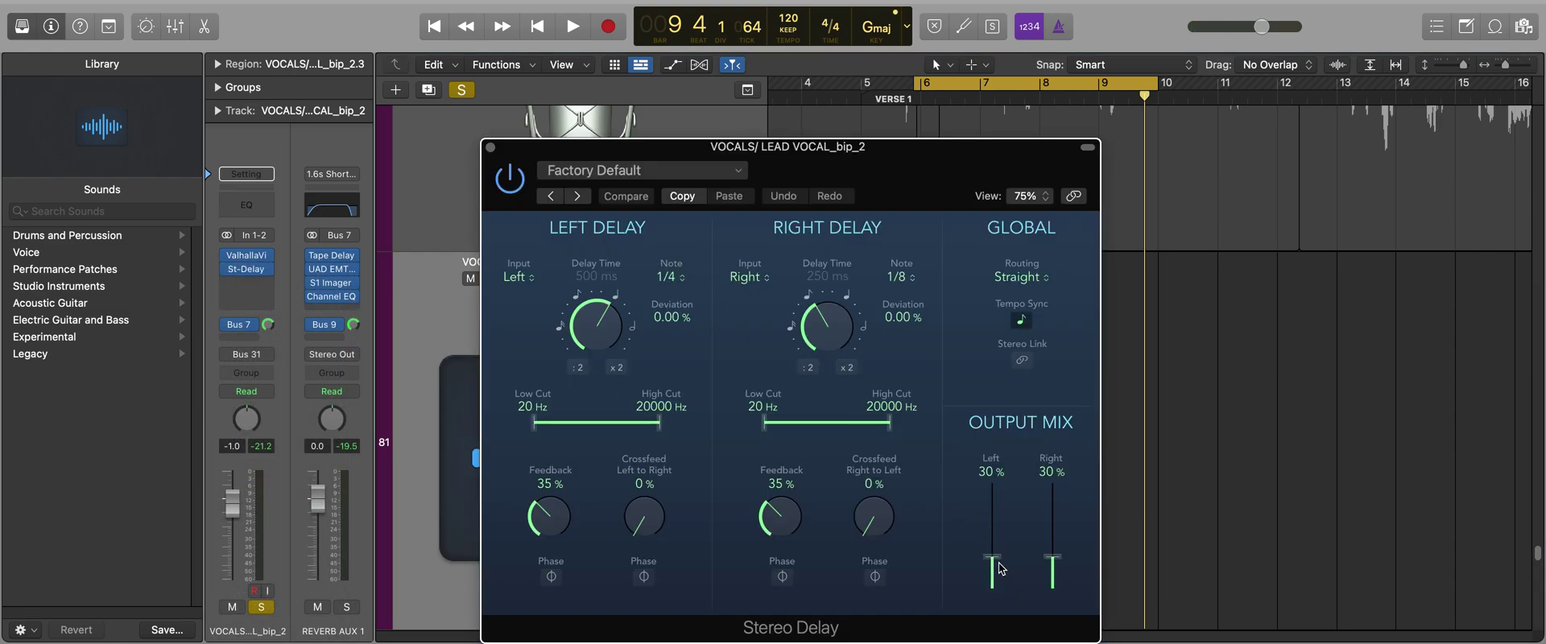
pyautogui.moveTo(1001, 569); pyautogui.dragTo(1055, 577)
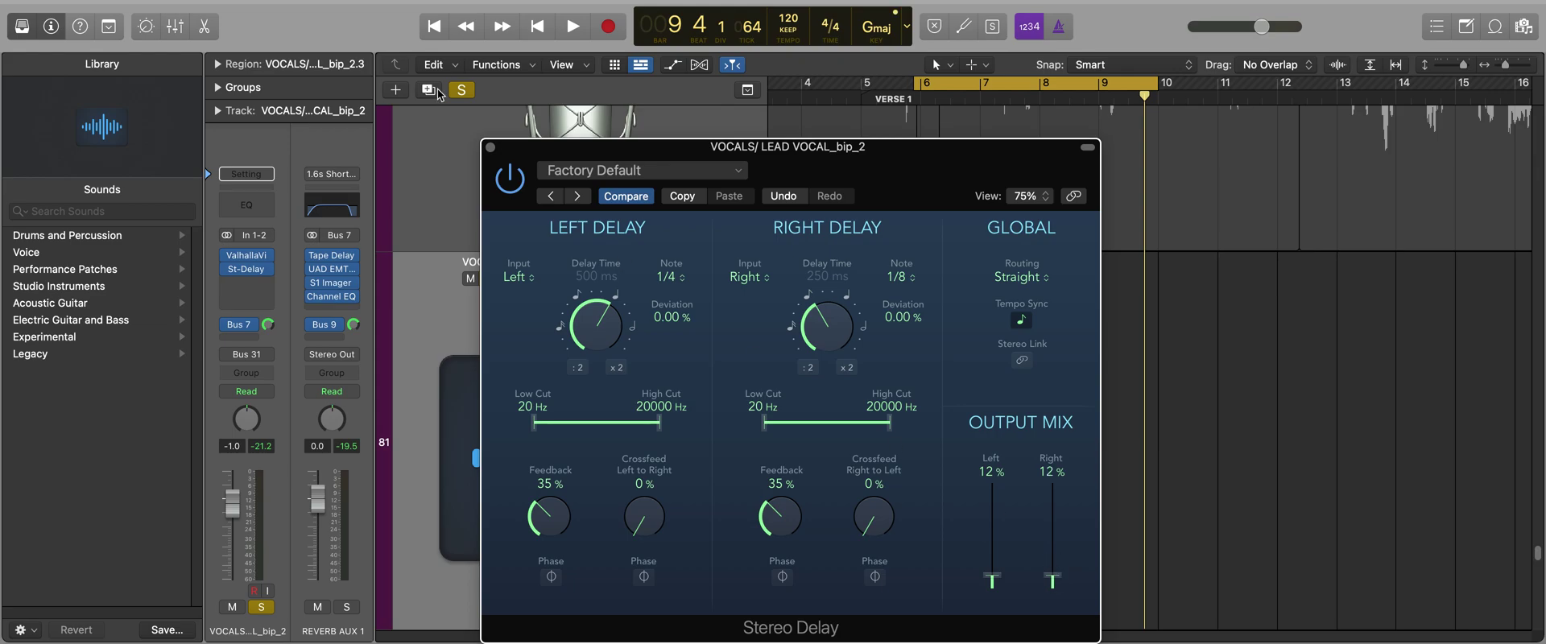
pyautogui.click(490, 149)
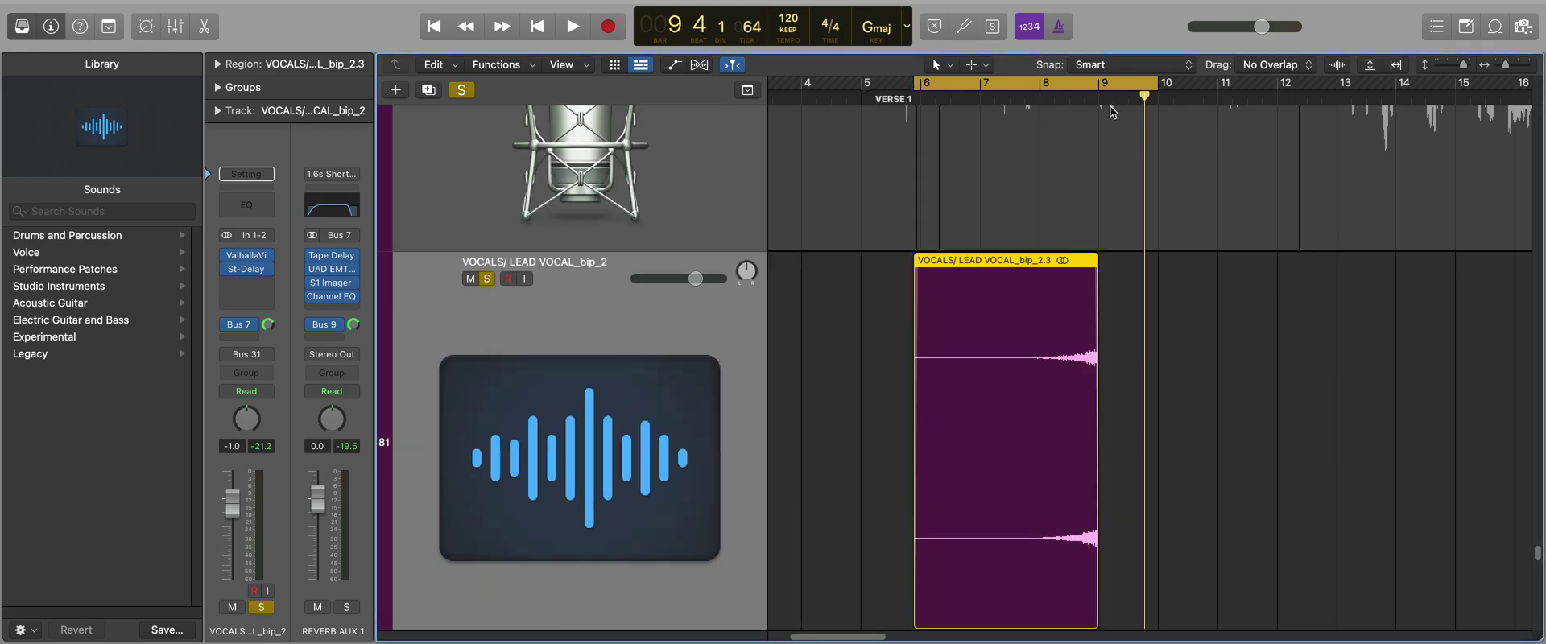
# Step: Audition the processed swell, disable the loop, shrink track heights and unsolo track 81
pyautogui.press('space')
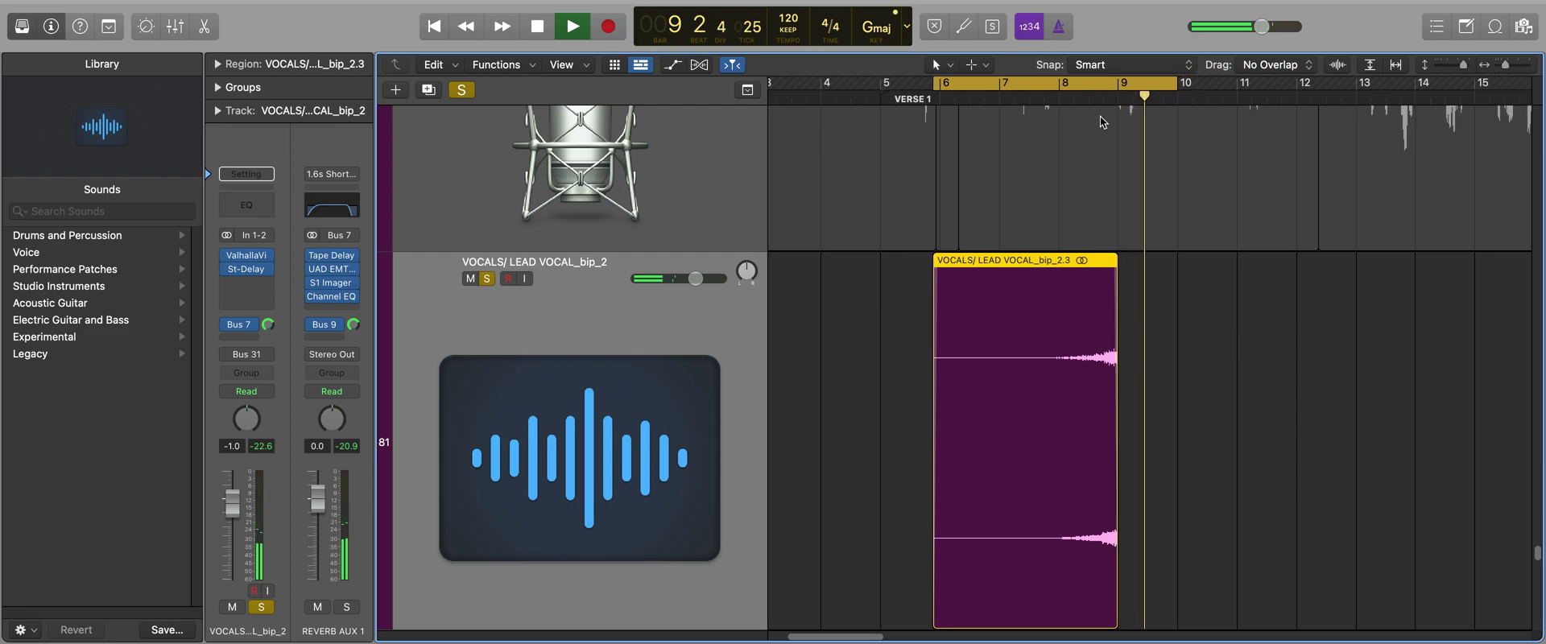
pyautogui.press('space')
pyautogui.click(1056, 78)
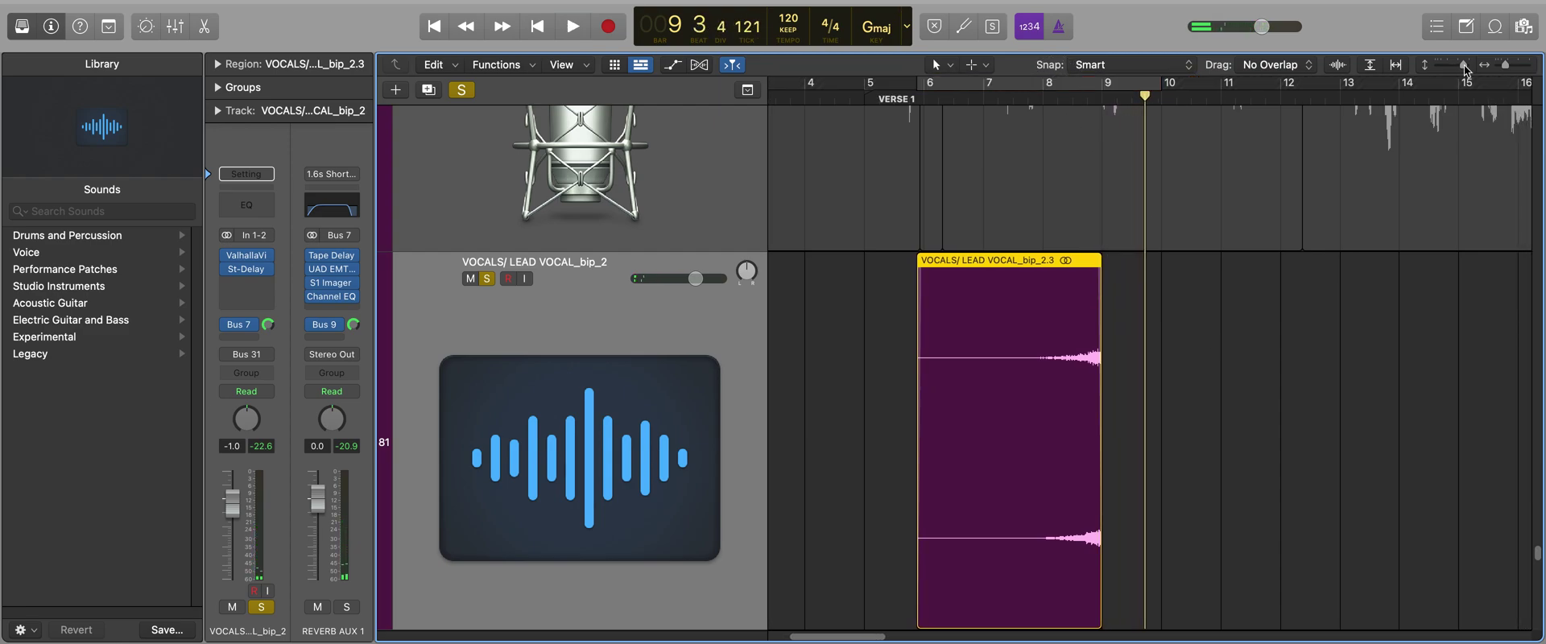
pyautogui.moveTo(1465, 65); pyautogui.dragTo(1449, 66)
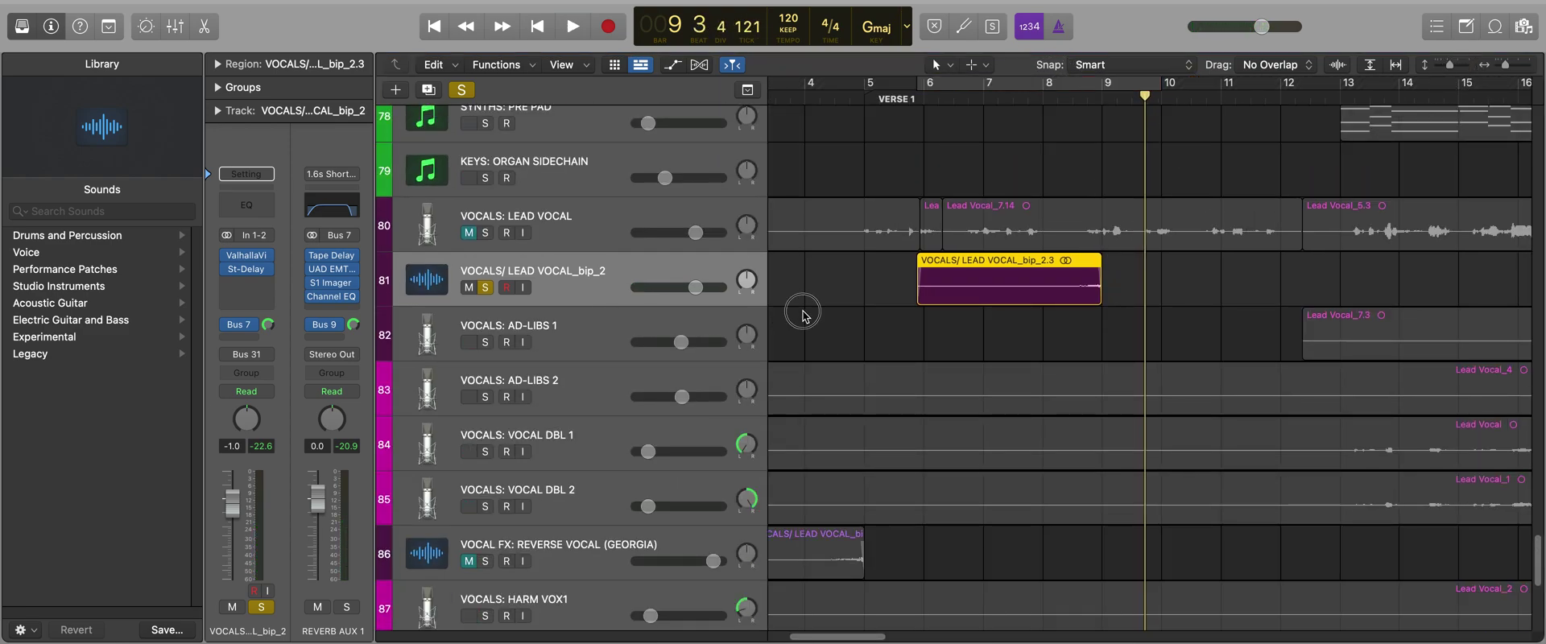
pyautogui.click(803, 315)
pyautogui.press('s')
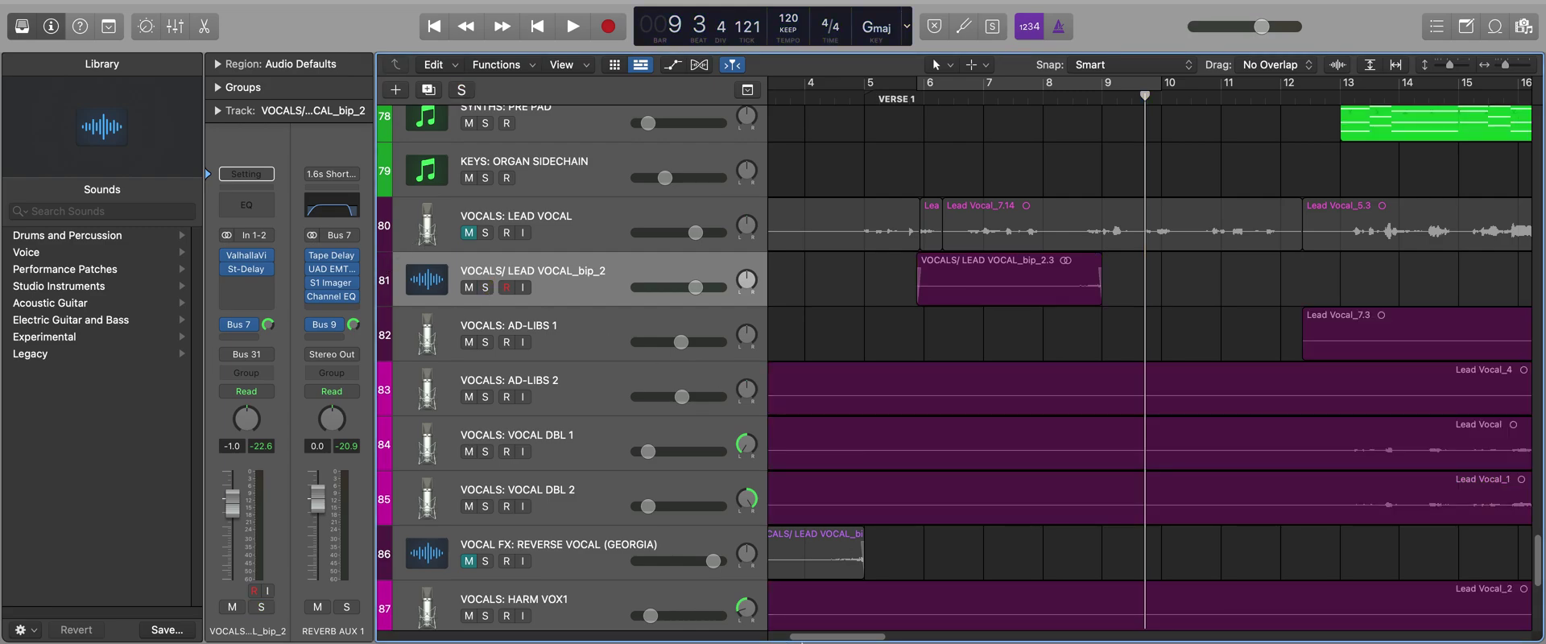
# Step: Move the VOCALS/ LEAD VOCAL_bip_2.3 swell to bar 2 and loop bars 2–8
pyautogui.hscroll(-5, 1165, 211)
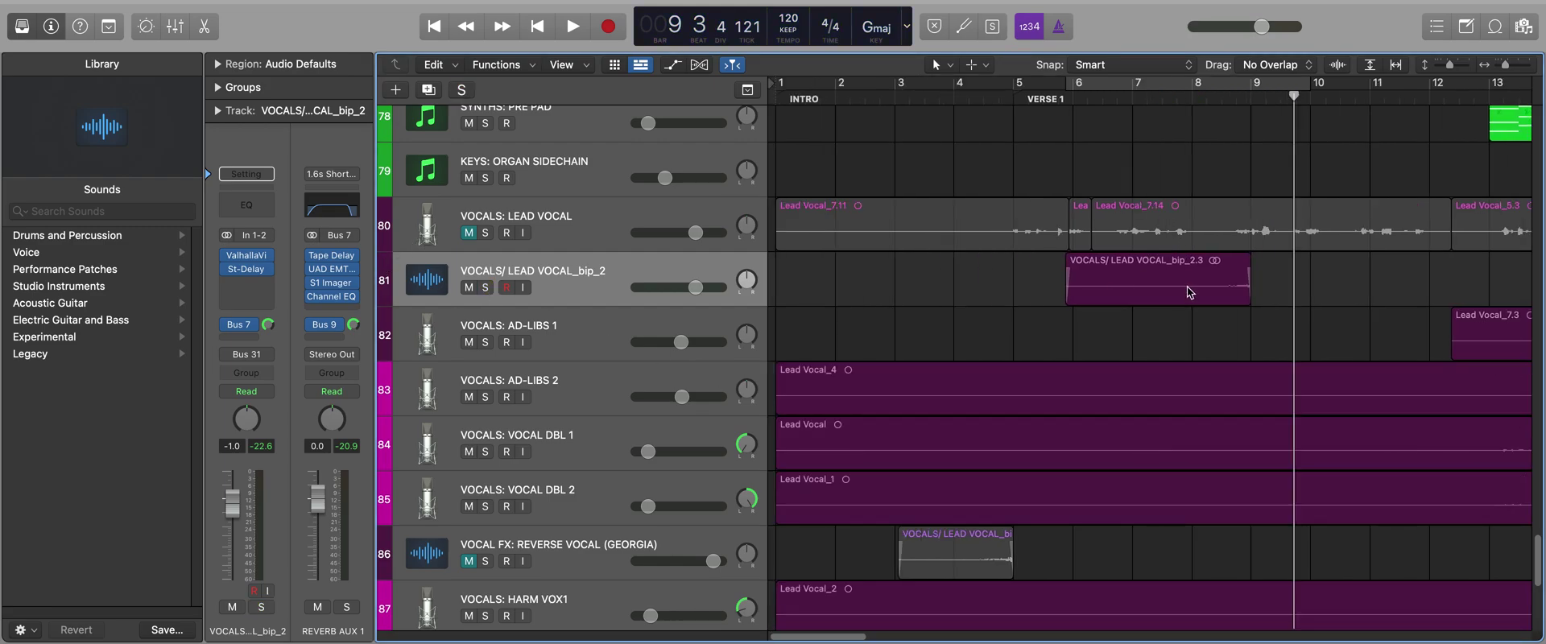
pyautogui.moveTo(1190, 288); pyautogui.dragTo(953, 286)
pyautogui.click(1070, 317)
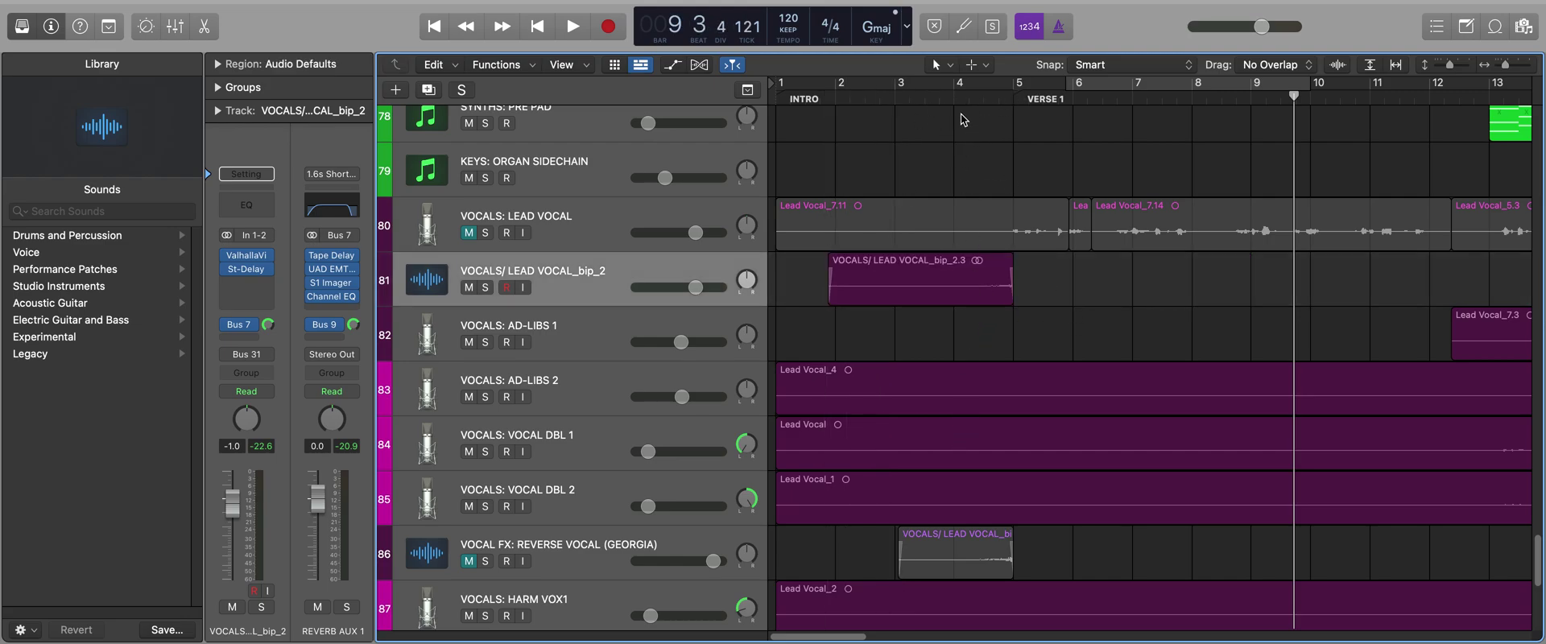
pyautogui.moveTo(1172, 88); pyautogui.dragTo(830, 89)
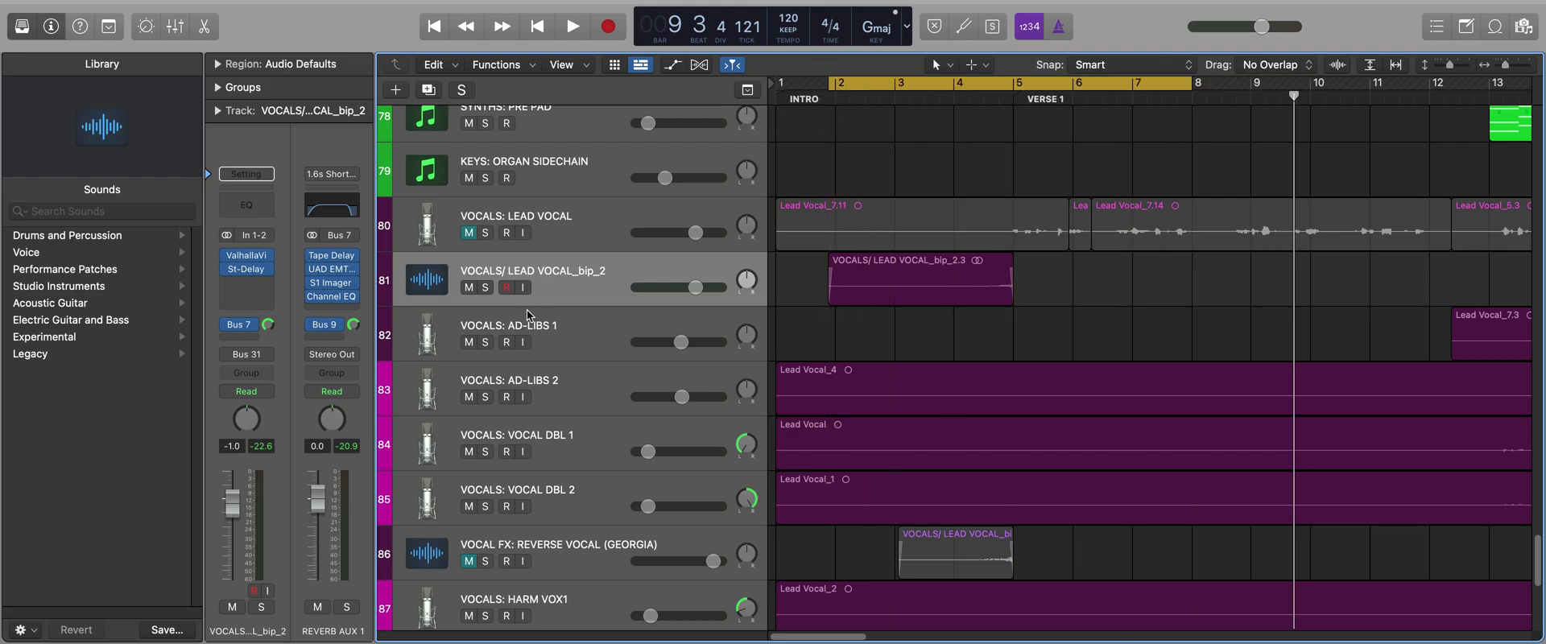
# Step: Insert the UAD UA 1176SE Legacy compressor (Stereo) from Audio Units > Universal Audio
pyautogui.click(252, 284)
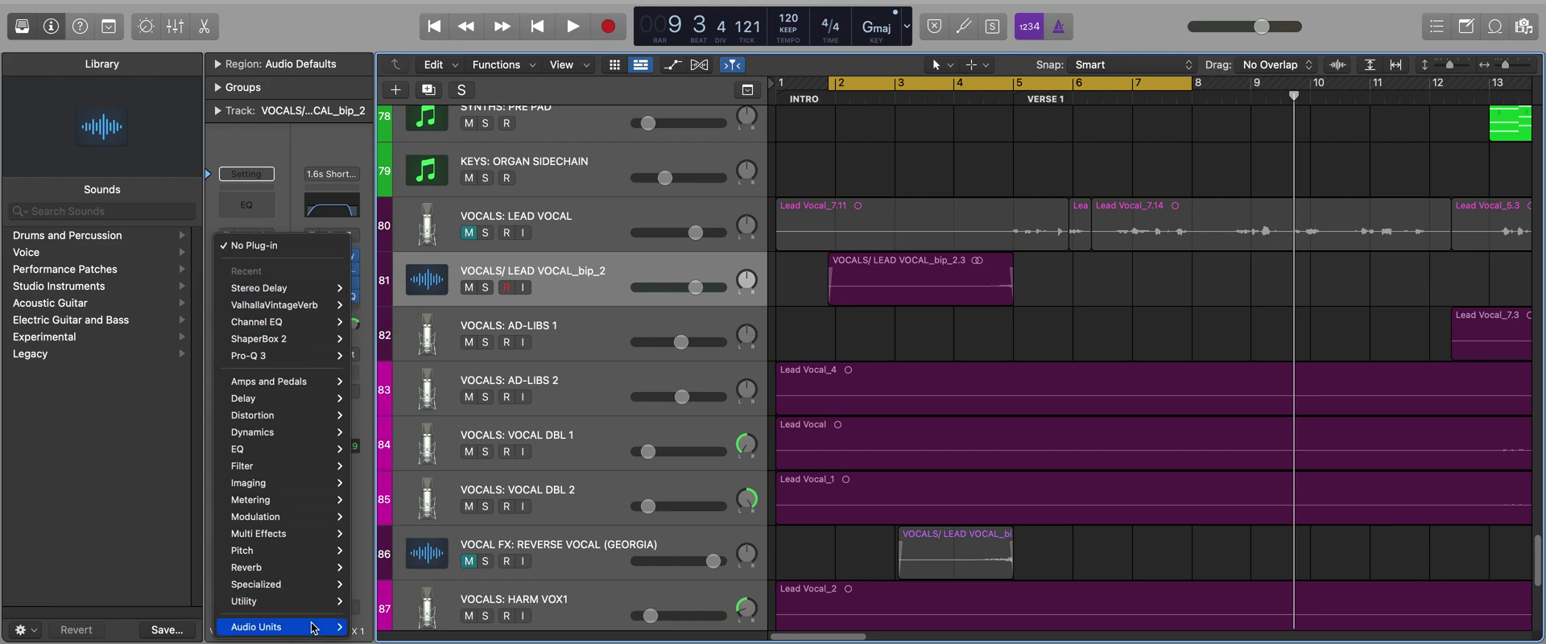
pyautogui.moveTo(314, 627)
pyautogui.moveTo(409, 602)
pyautogui.scroll(-10, 518, 540)
pyautogui.scroll(-15, 519, 533)
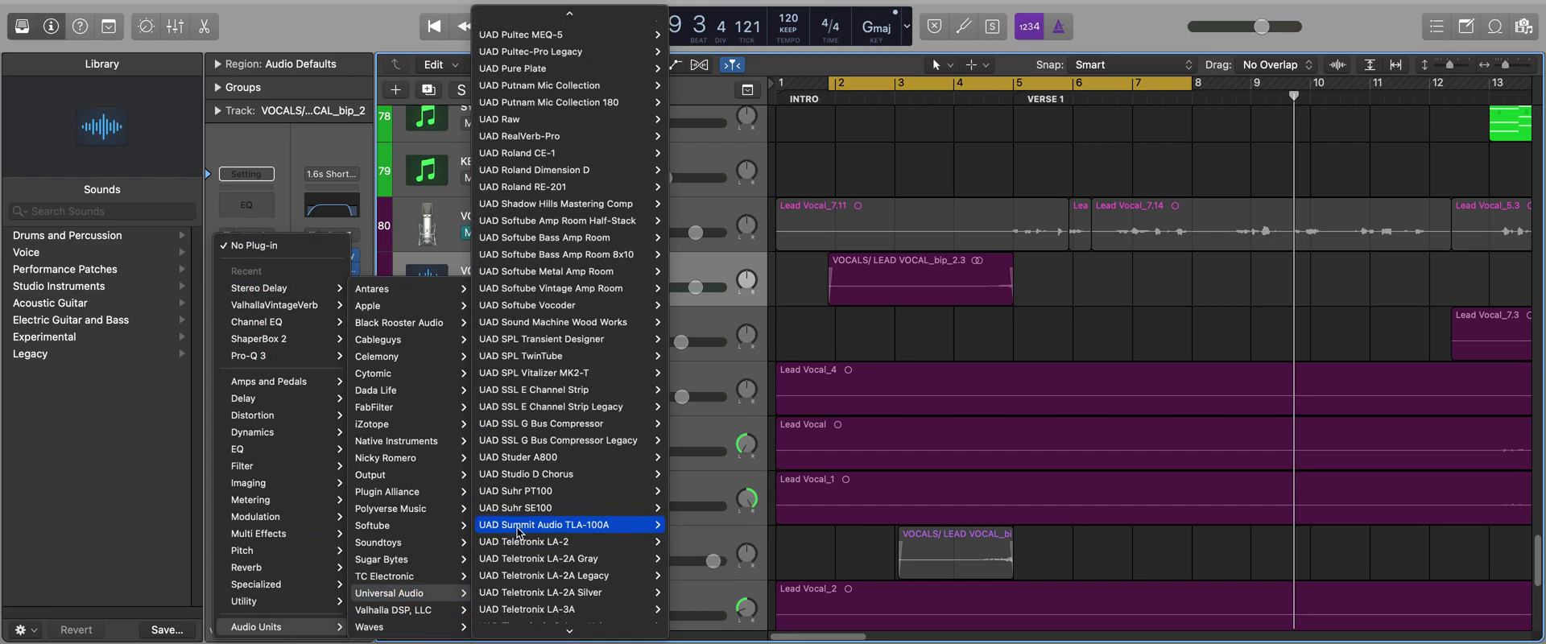
pyautogui.moveTo(586, 577)
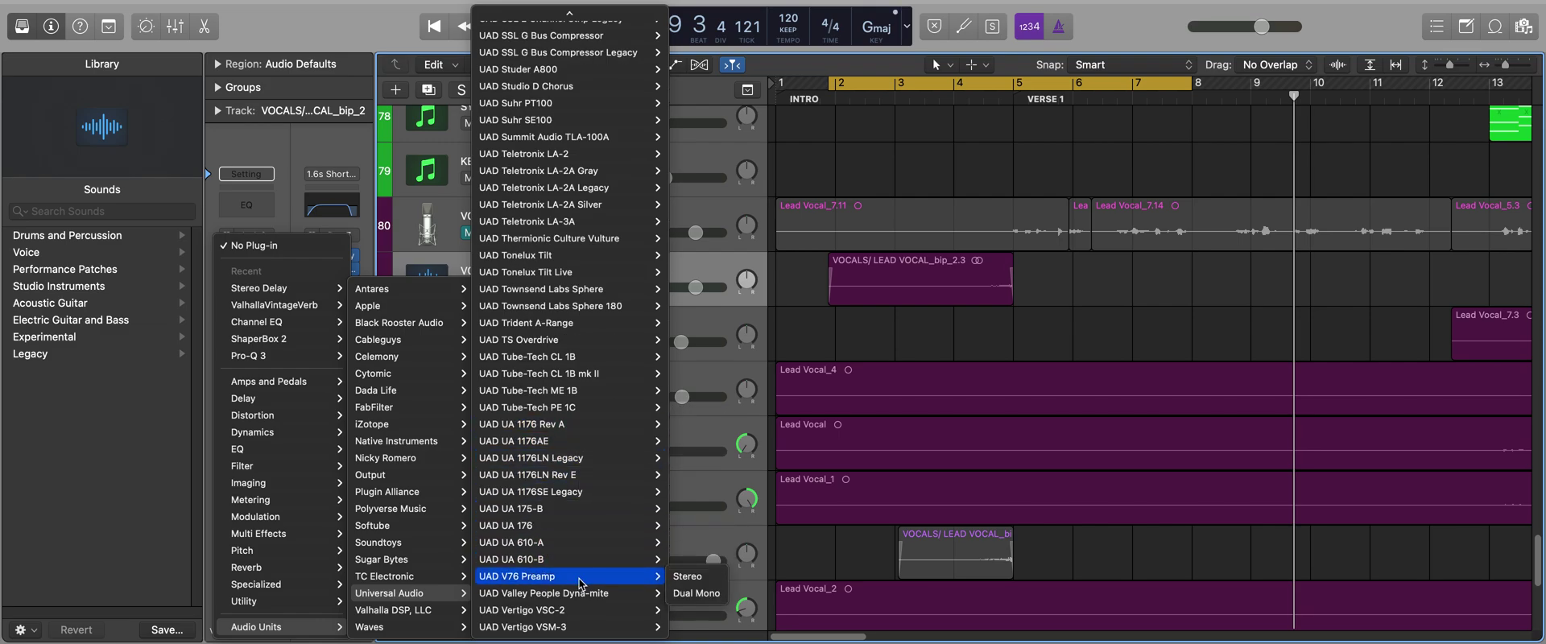
pyautogui.moveTo(577, 448)
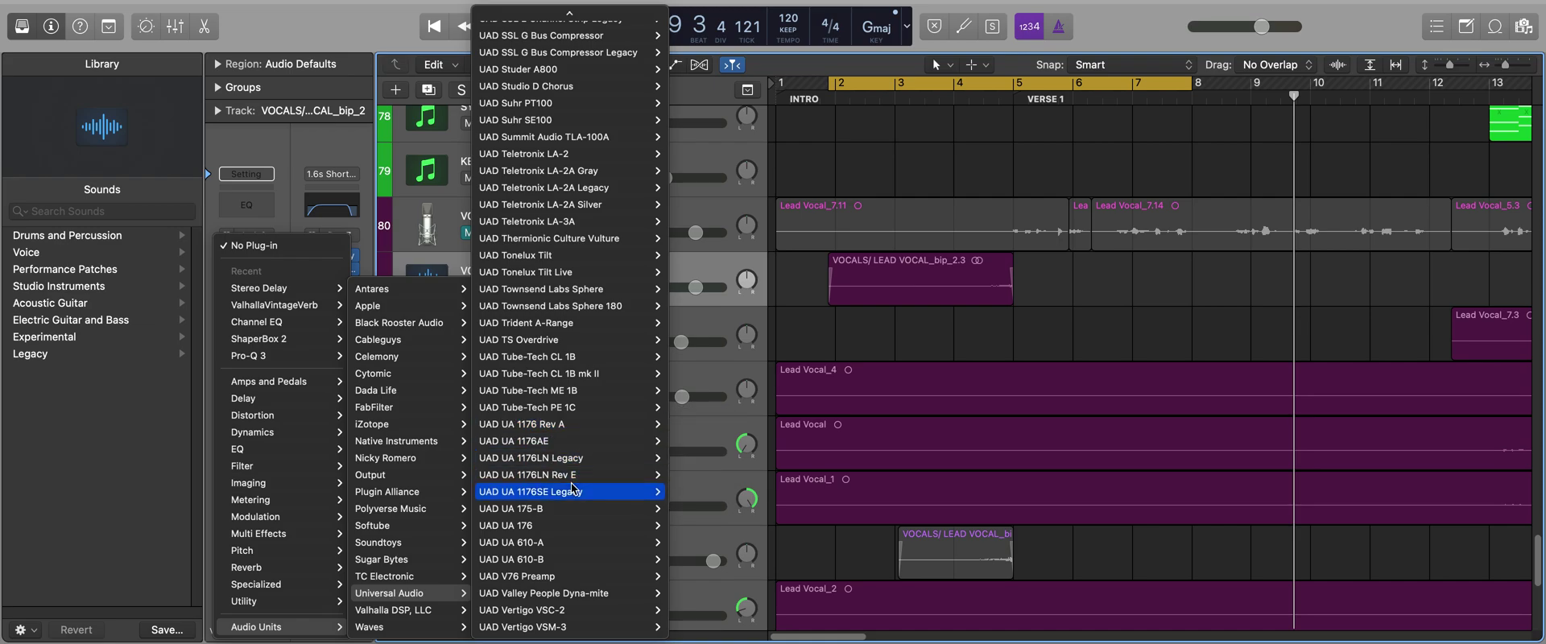
pyautogui.moveTo(574, 493)
pyautogui.click(687, 494)
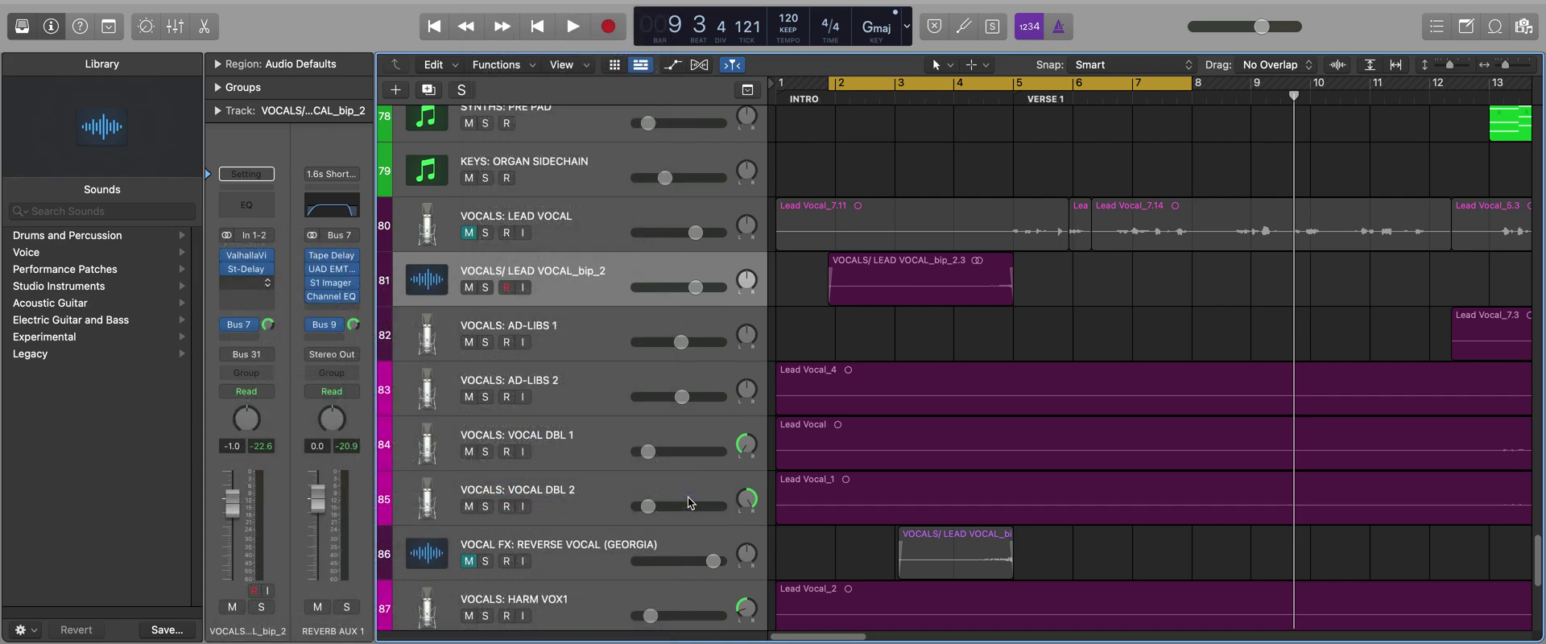
# Step: Load the 1176SE's Full Compression factory preset
pyautogui.click(683, 230)
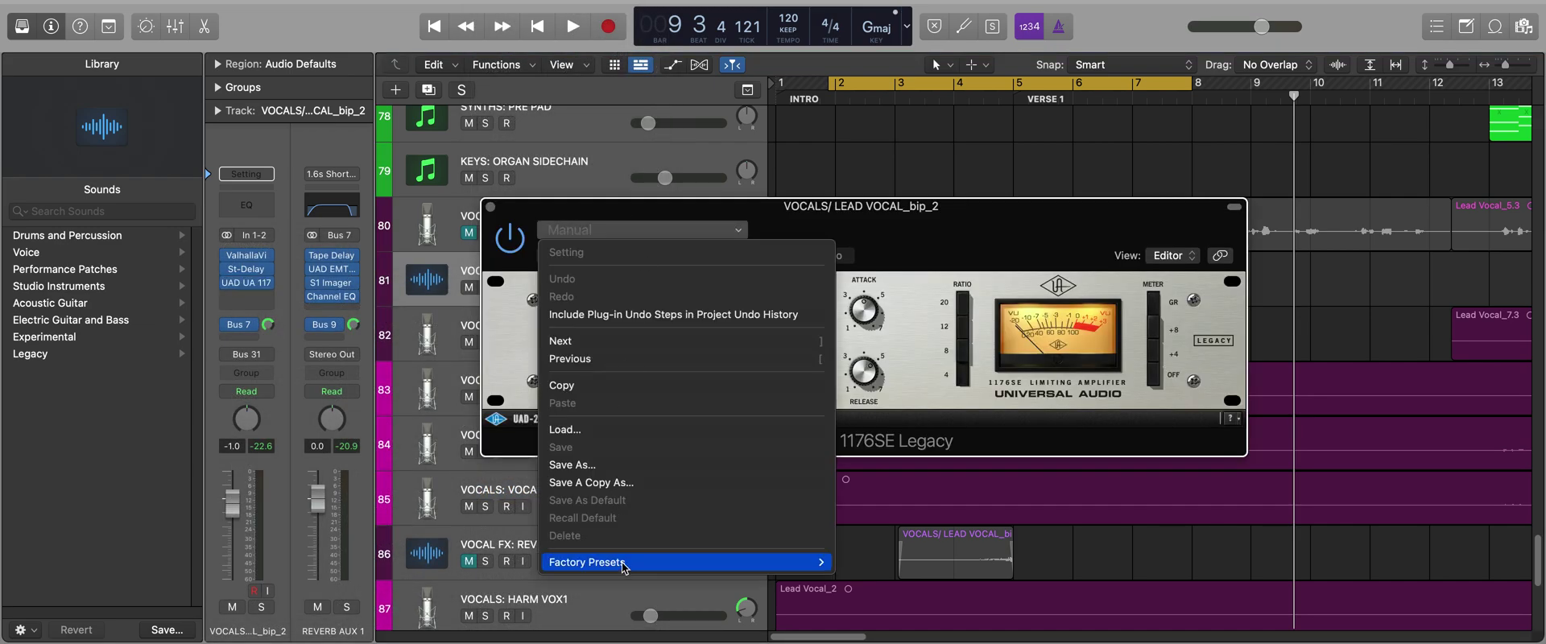
pyautogui.moveTo(797, 562)
pyautogui.click(975, 323)
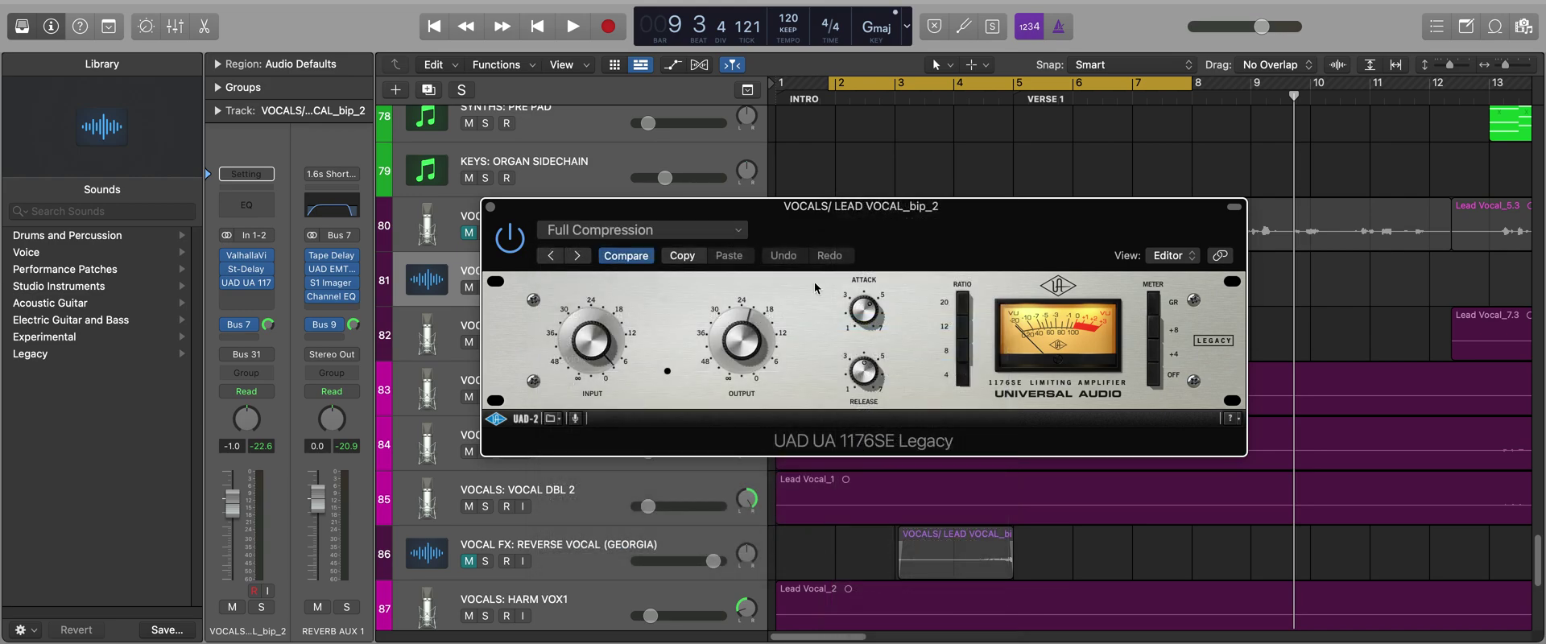
pyautogui.click(490, 208)
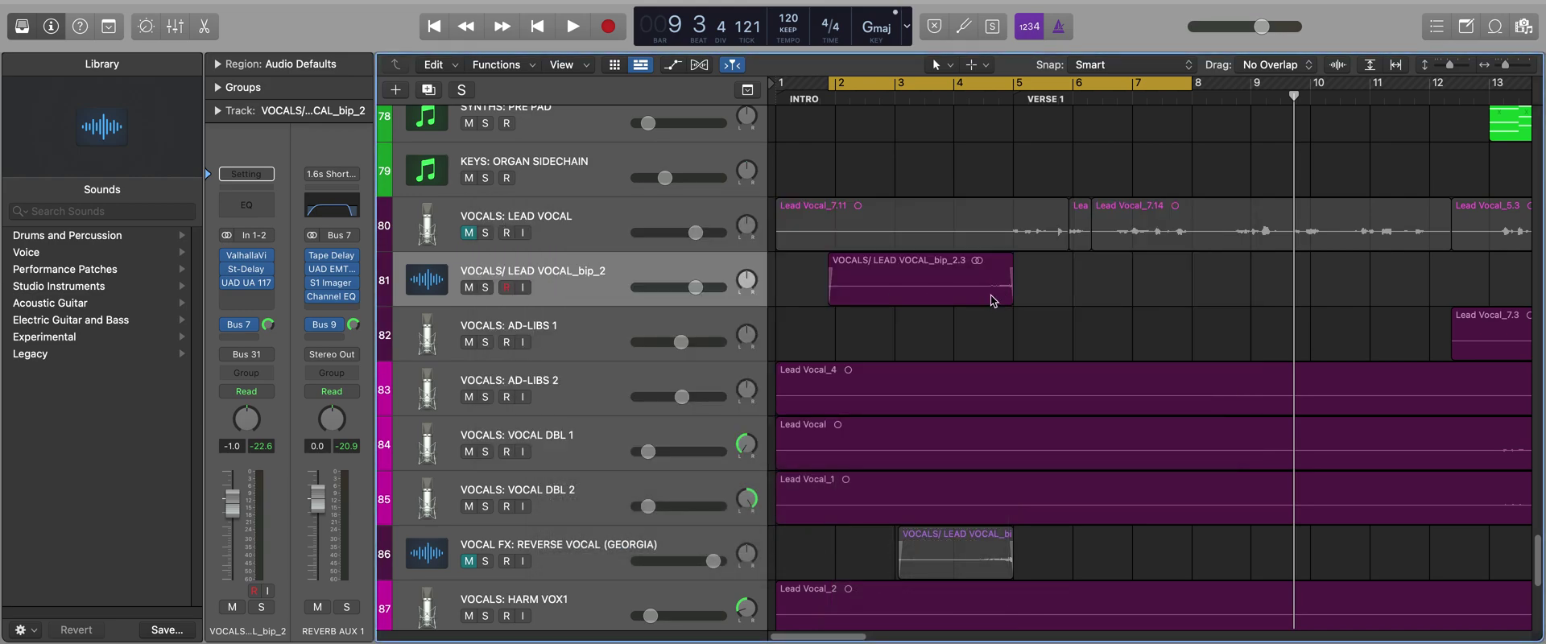
# Step: Play from bar 2, lower the swell track's volume to -7.8 dB, then disable the loop
pyautogui.doubleClick(827, 94)
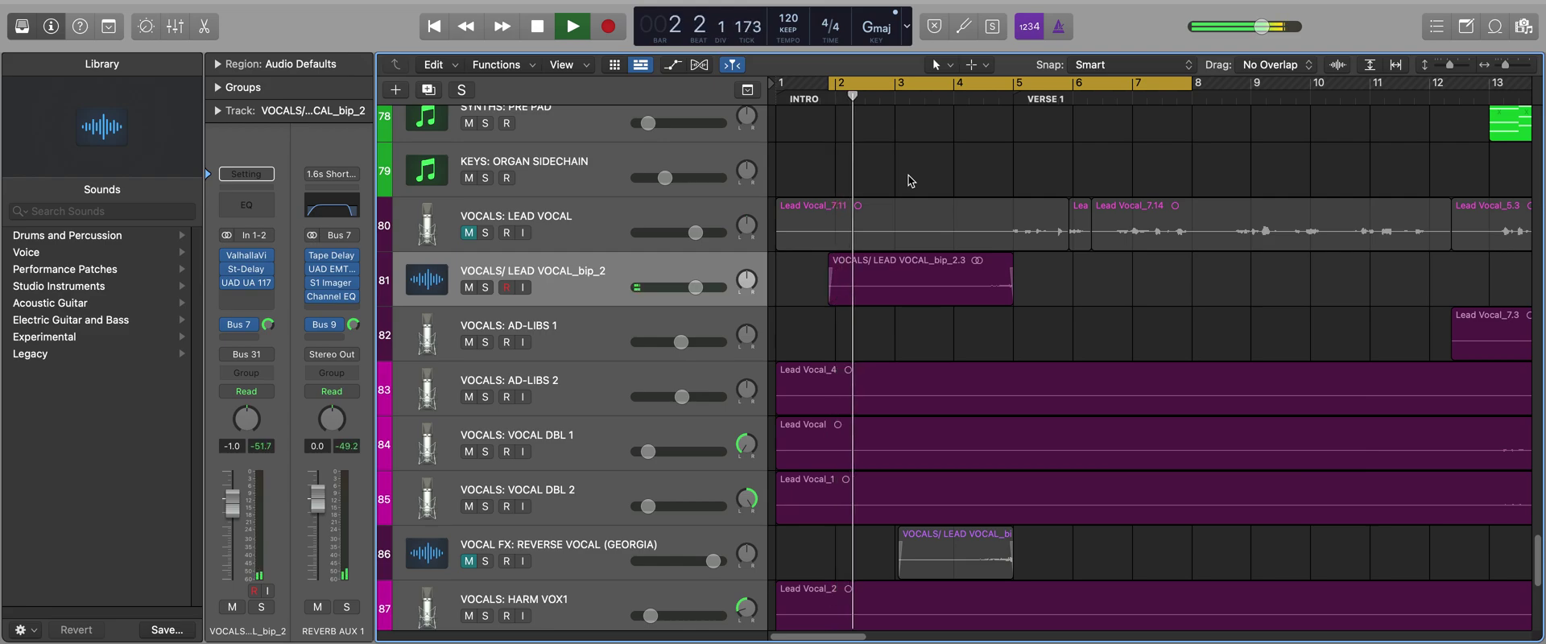
pyautogui.moveTo(233, 507); pyautogui.dragTo(238, 546)
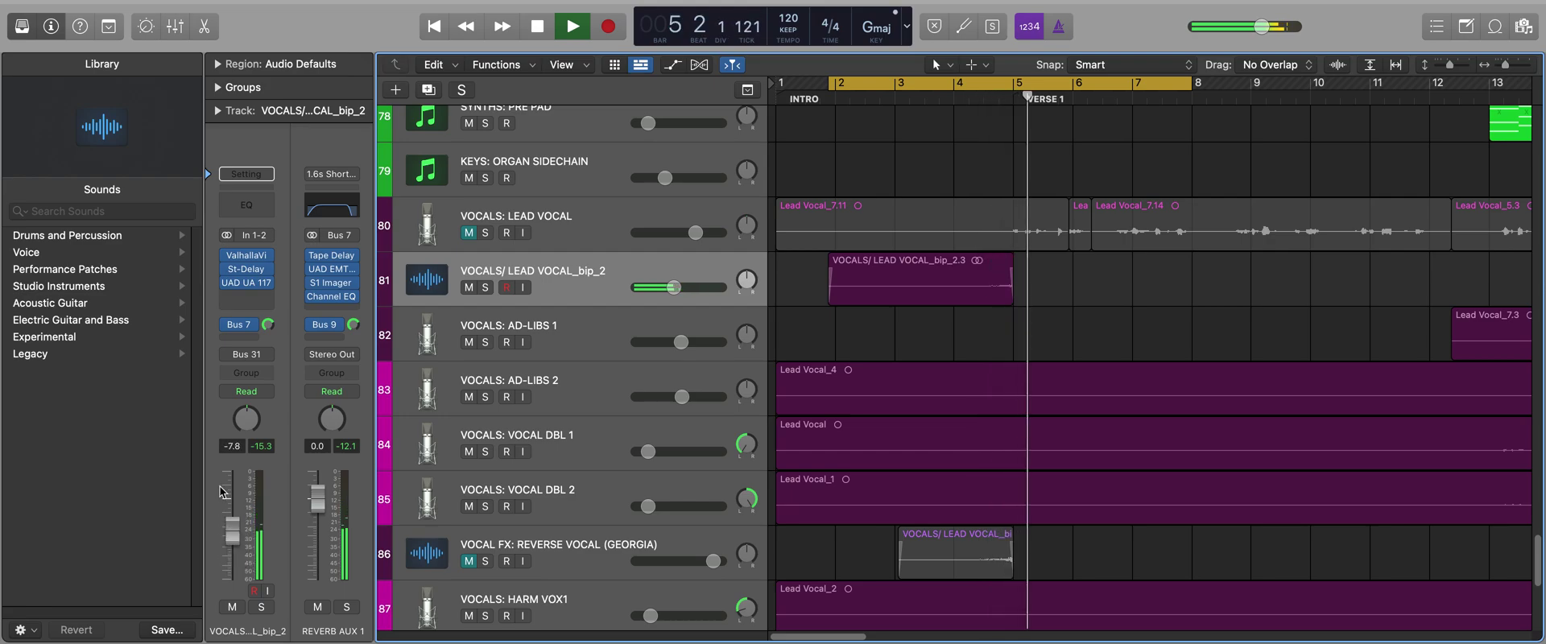
pyautogui.press('space')
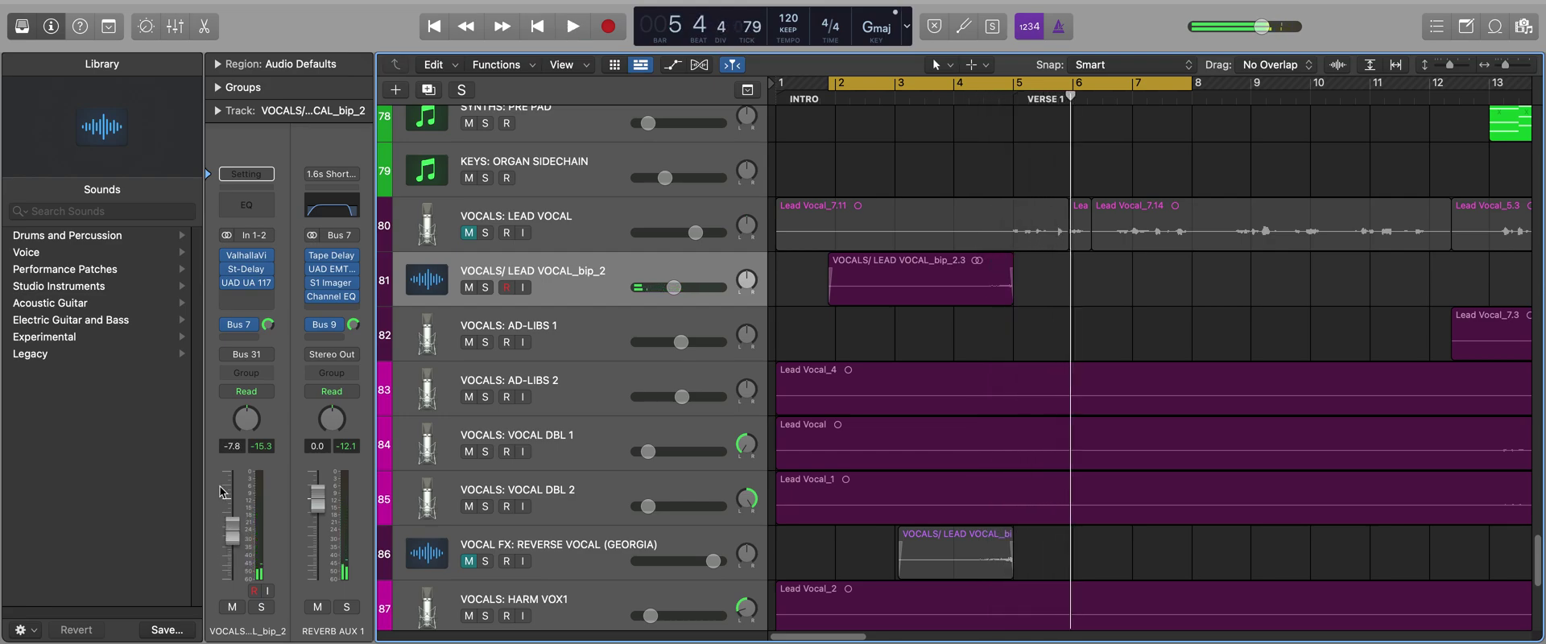
pyautogui.click(897, 85)
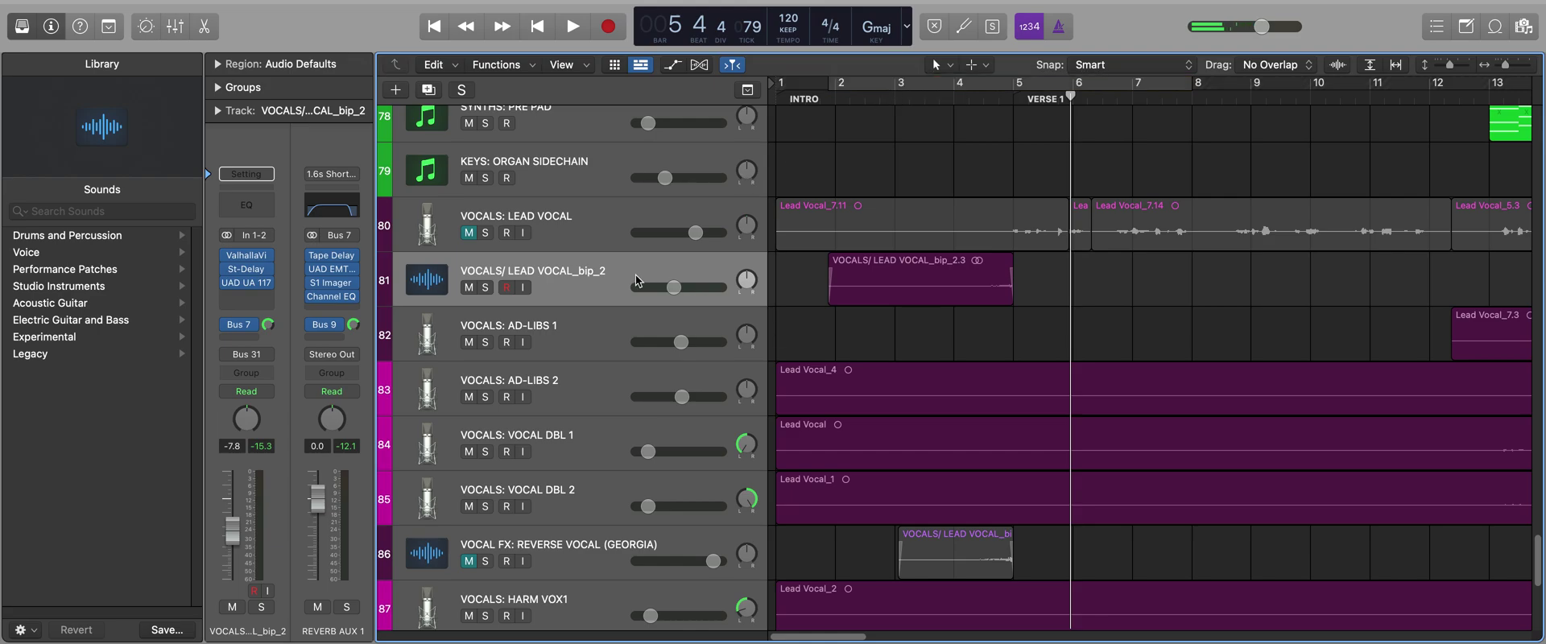
# Step: Insert a Channel EQ on the swell track and loop bars 2–5
pyautogui.click(259, 215)
pyautogui.moveTo(951, 245); pyautogui.dragTo(313, 224)
pyautogui.moveTo(1038, 81); pyautogui.dragTo(838, 82)
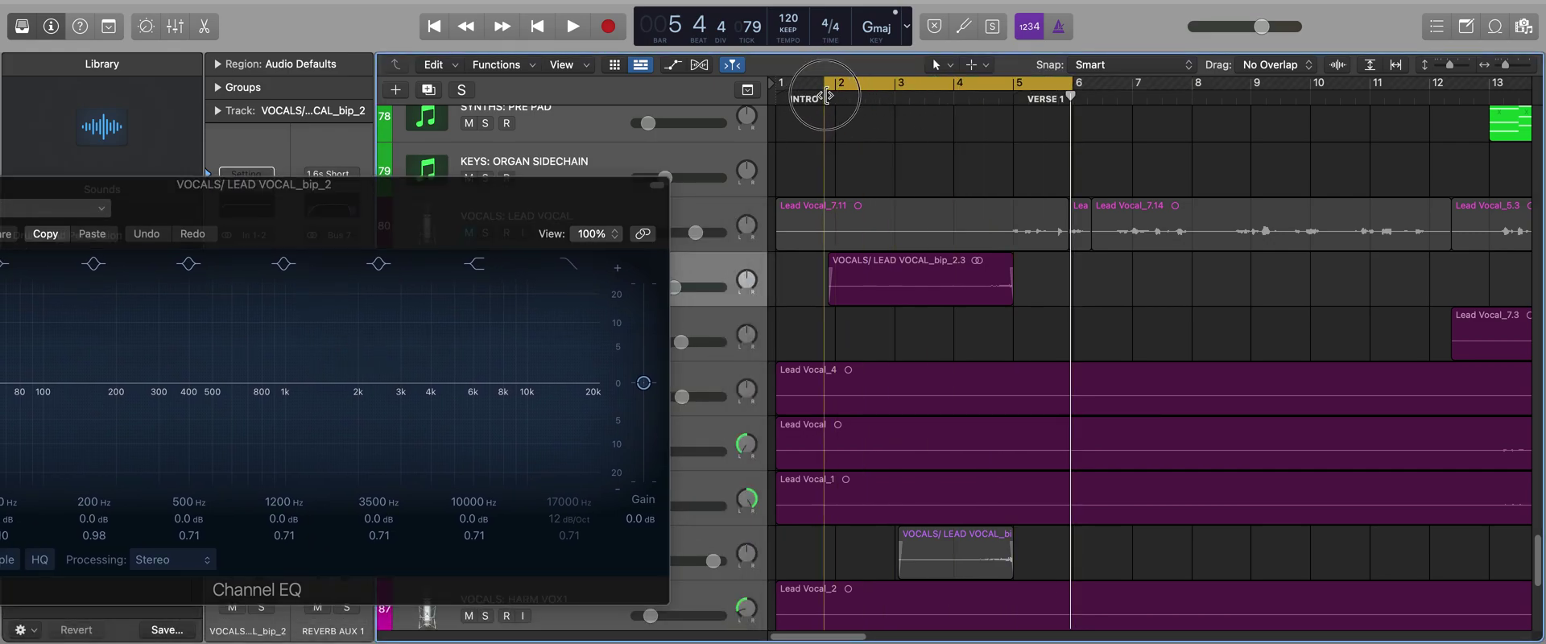
pyautogui.moveTo(473, 223); pyautogui.dragTo(1227, 186)
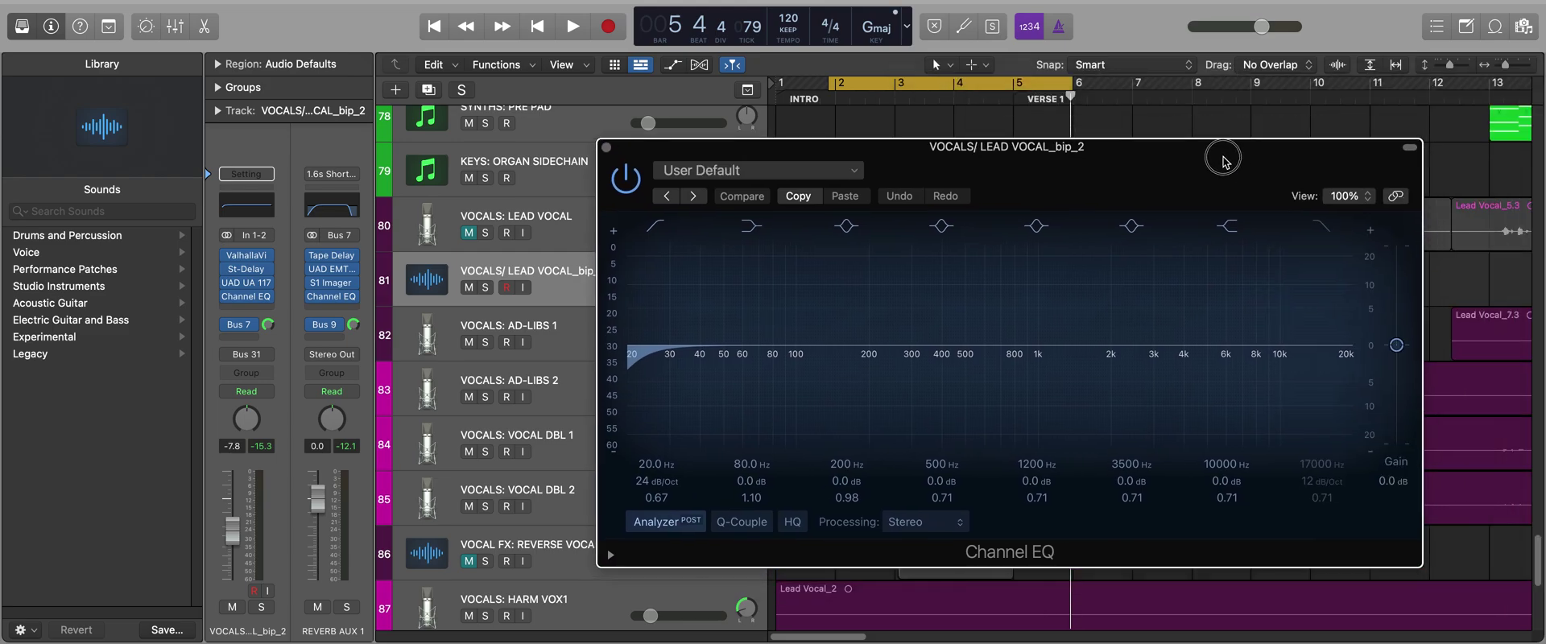
# Step: Set the EQ's 24 dB/Oct low cut to around 400 Hz while looping
pyautogui.press('space')
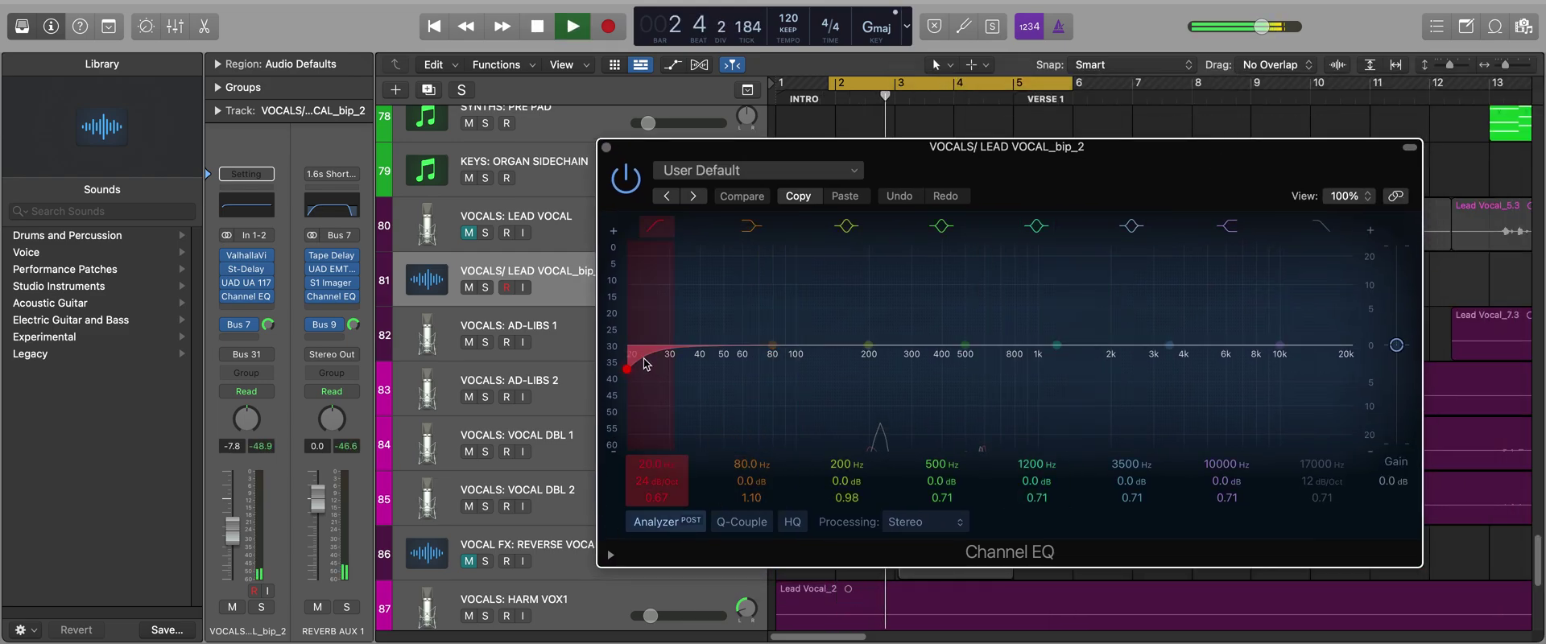
pyautogui.moveTo(645, 364); pyautogui.dragTo(959, 386)
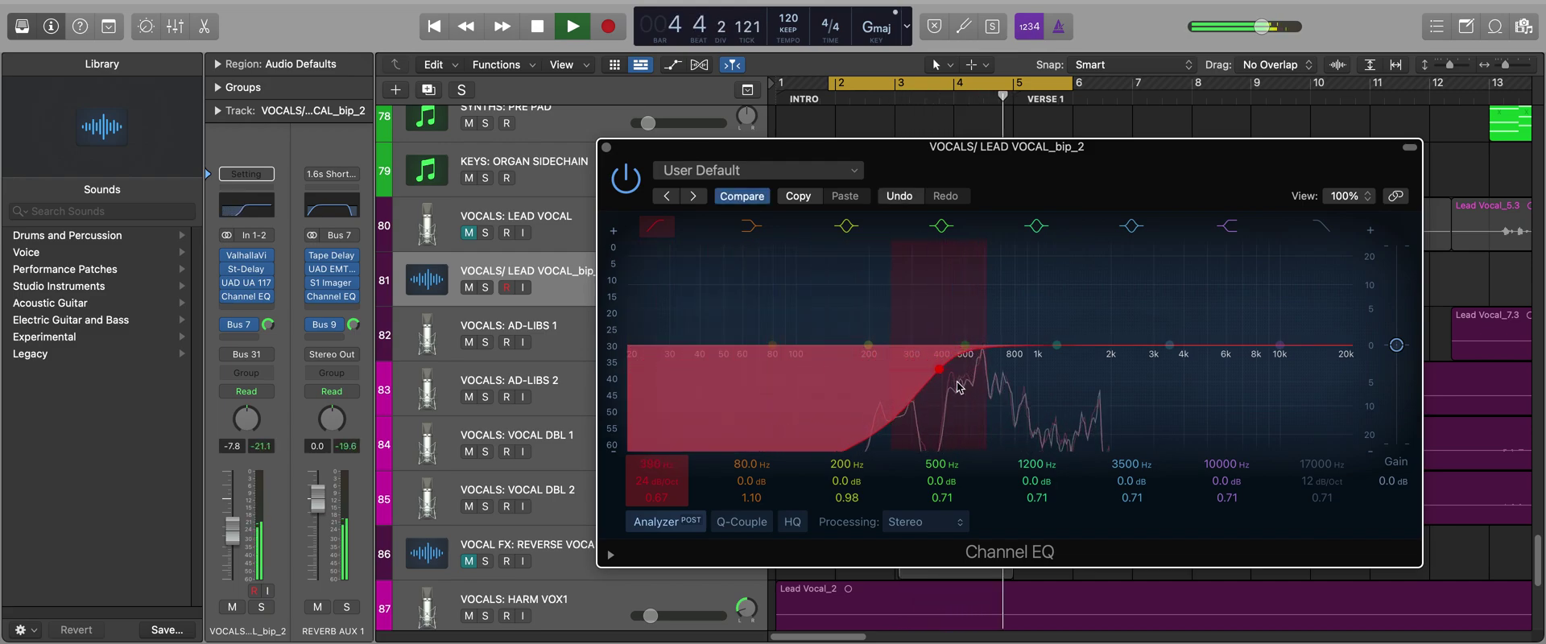
pyautogui.press('space')
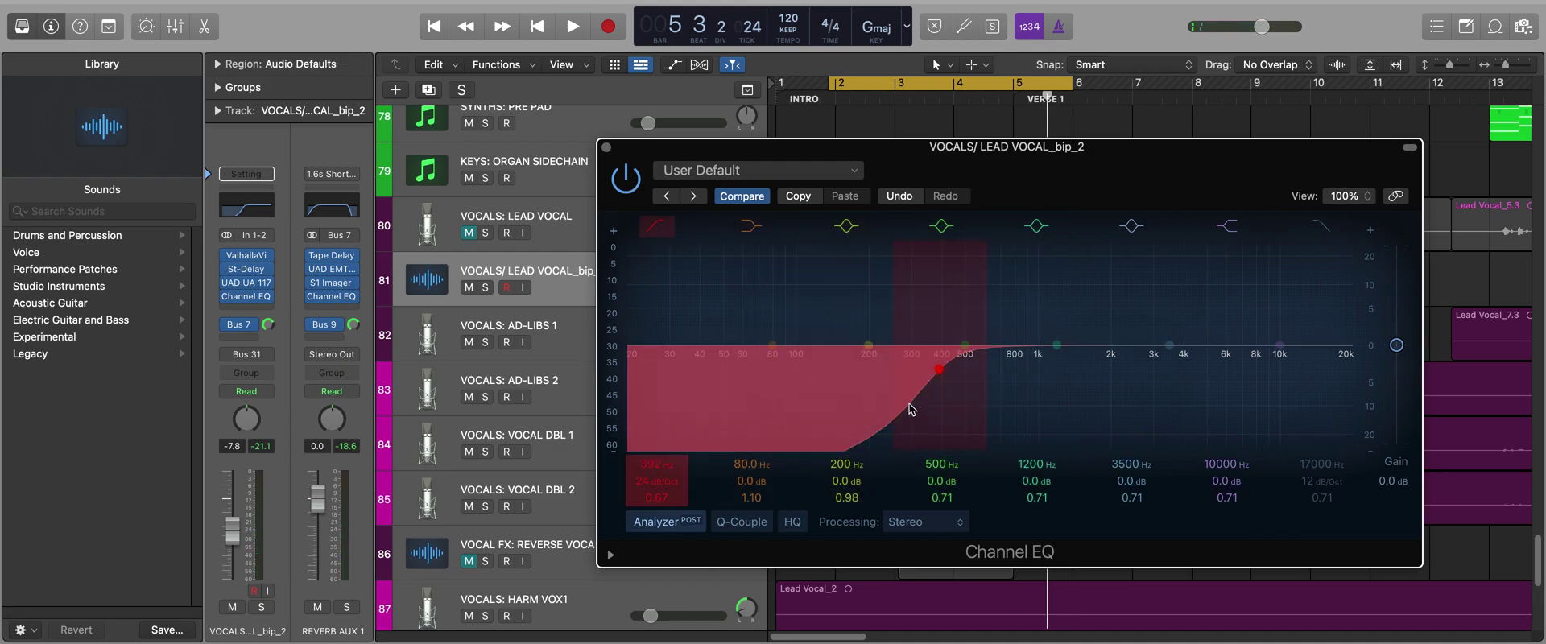
pyautogui.moveTo(912, 407)
pyautogui.mouseDown()
pyautogui.moveTo(708, 425)
pyautogui.moveTo(896, 420)
pyautogui.mouseUp()
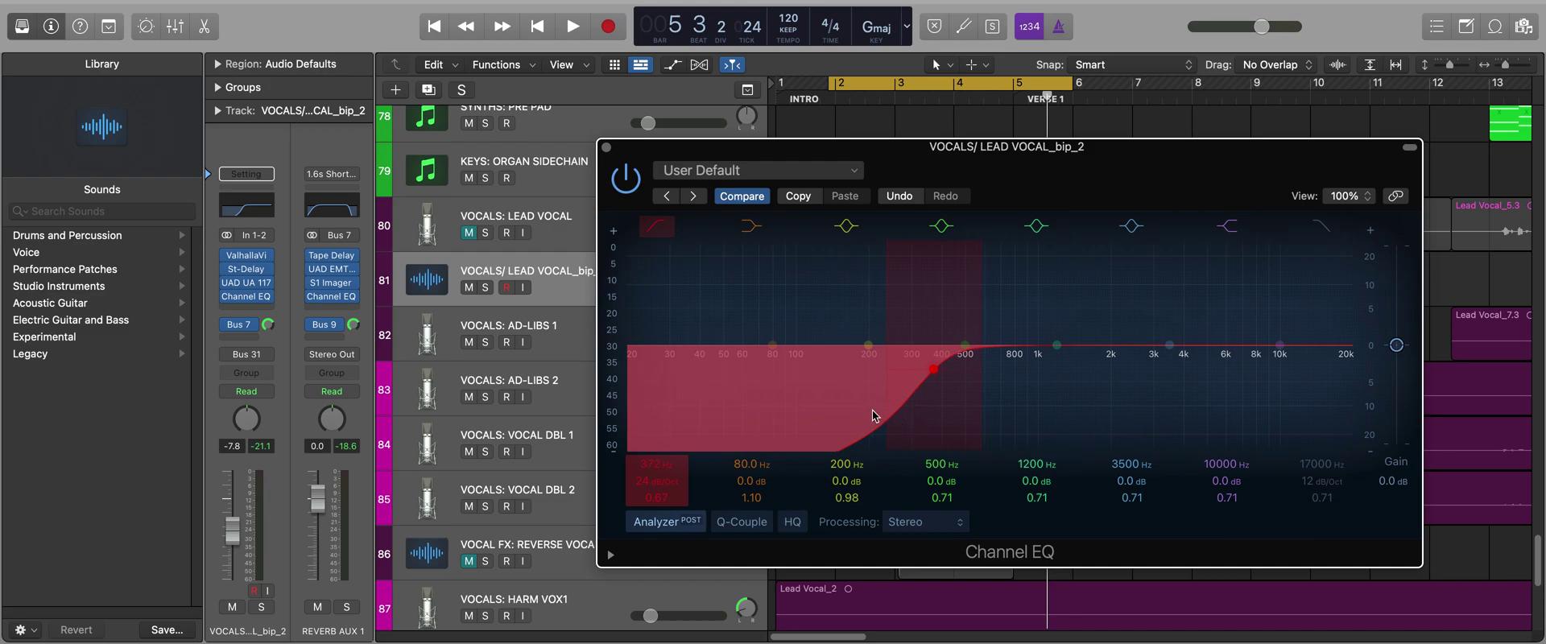
# Step: Close the Channel EQ window and turn off the bars 2–5 cycle
pyautogui.click(608, 148)
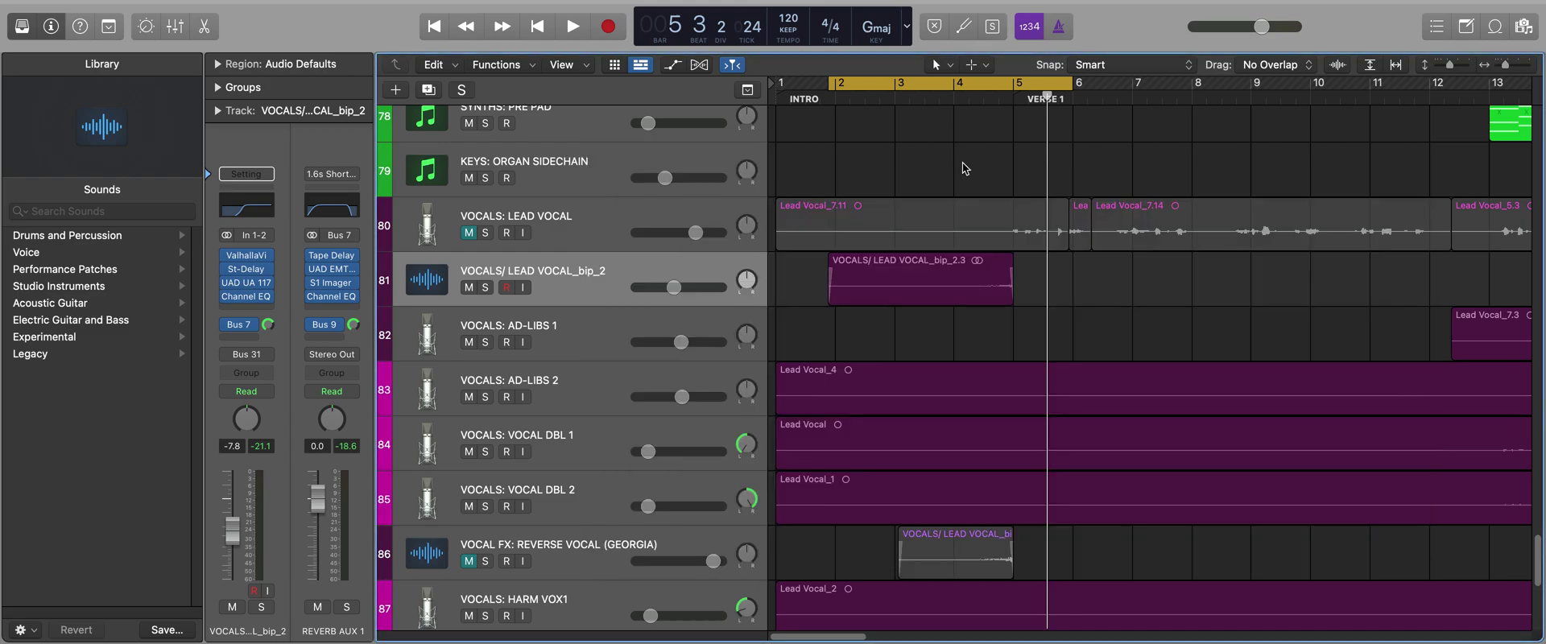
pyautogui.click(982, 86)
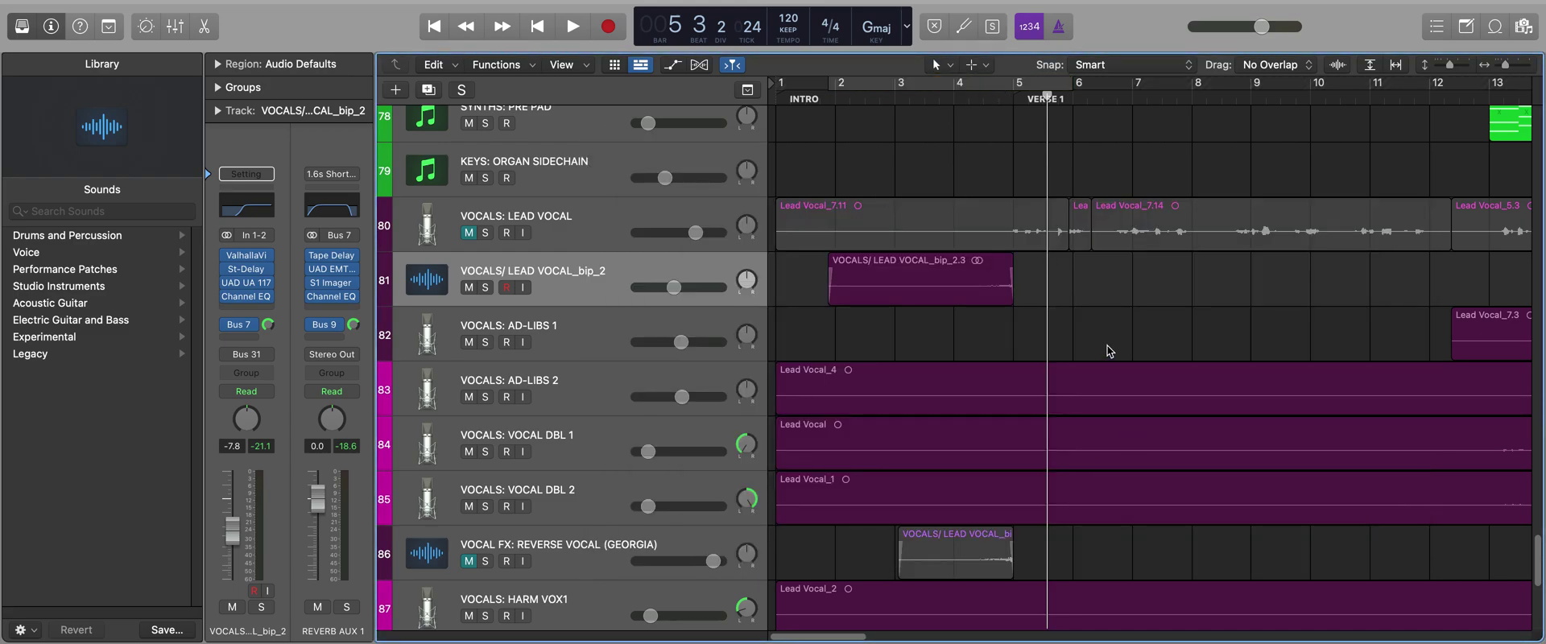